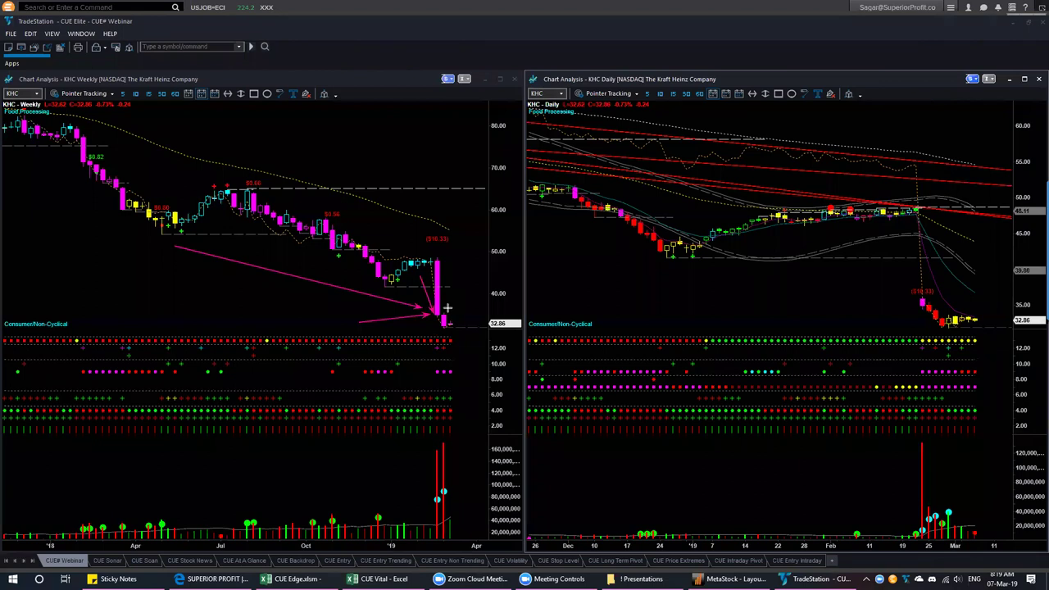
Mark the latest price bars on the weekly and daily KHC charts with freehand annotations and erase all the markings
left_click_drag(450, 311, 458, 324)
left_click_drag(946, 334, 979, 327)
key("e")
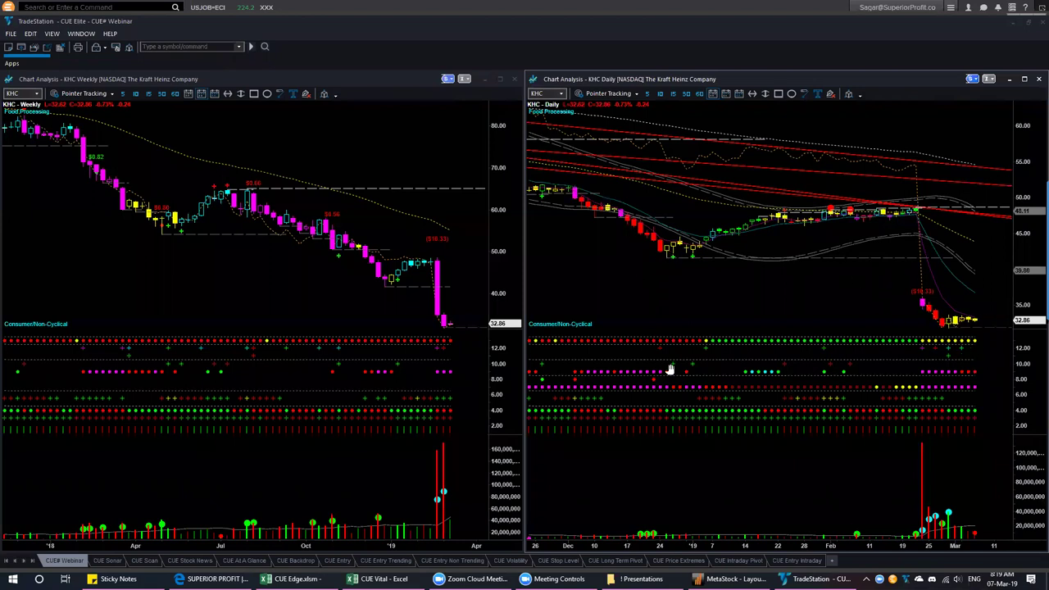
Switch to the CUE Vital workbook, enter KHC as the root stock and start the data streaming
mouse_move(376, 579)
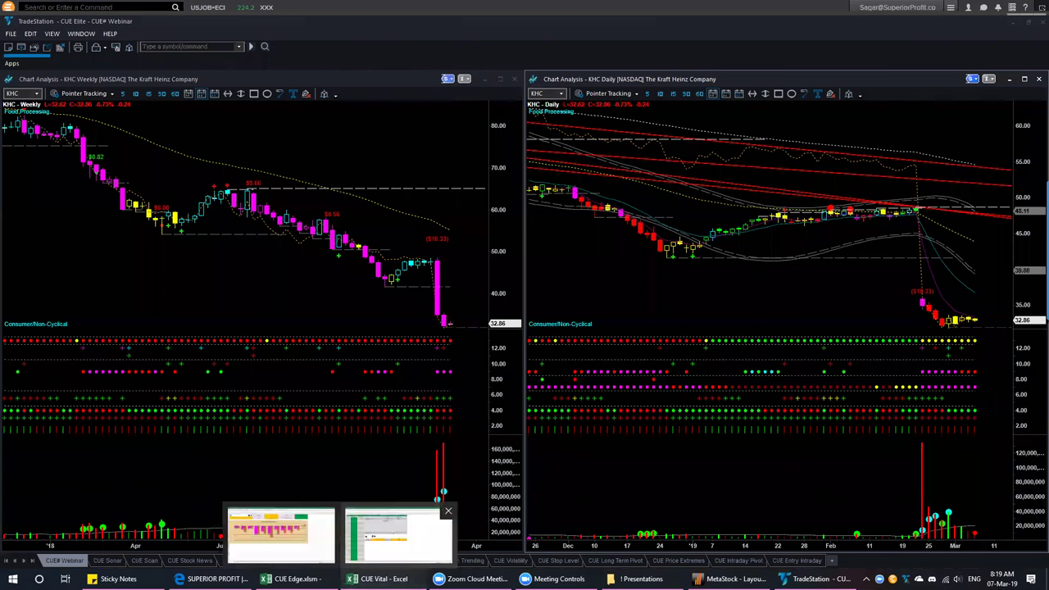
left_click(386, 579)
double_click(79, 103)
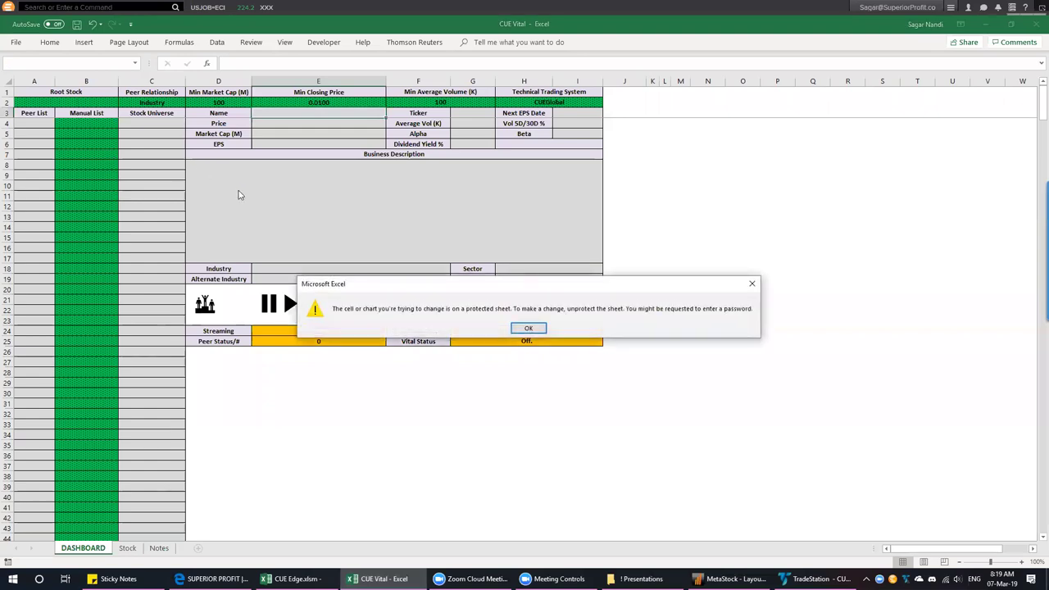
key("Return")
left_click(72, 100)
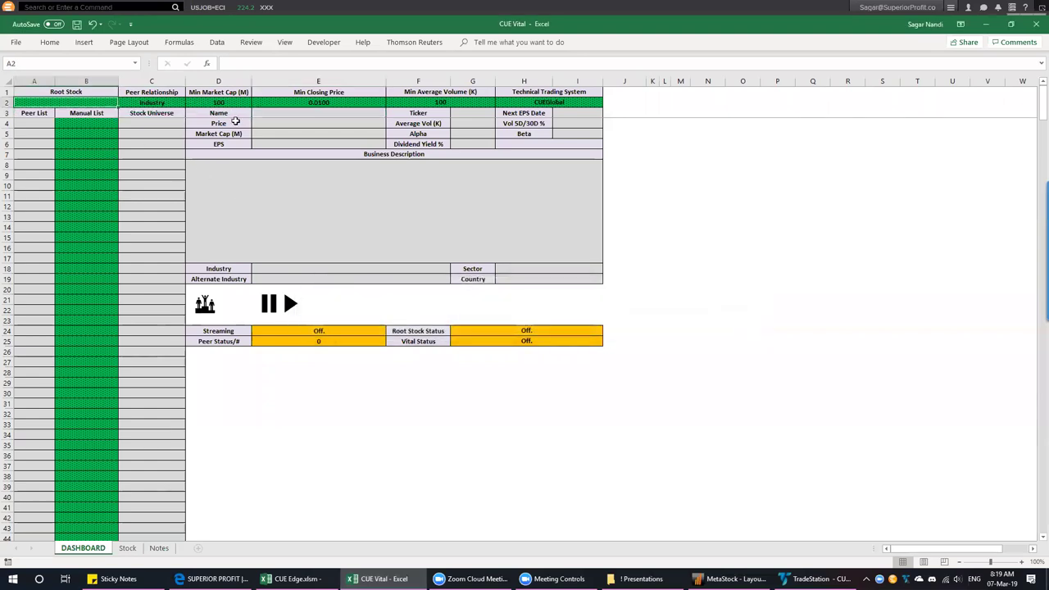
type("KHC")
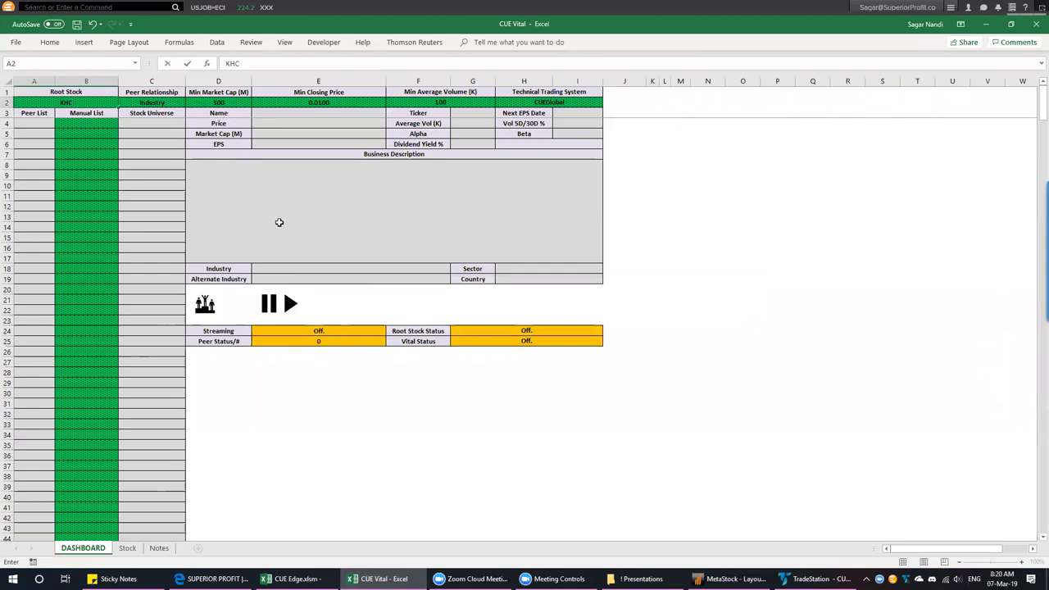
left_click(290, 303)
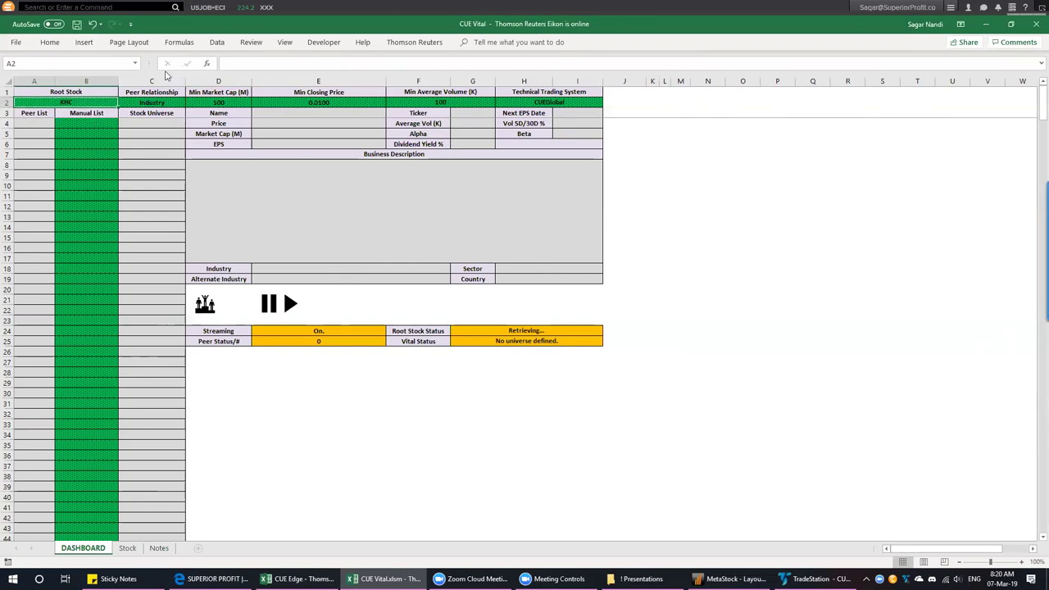
Change the root stock to KHC.O
left_click(25, 7)
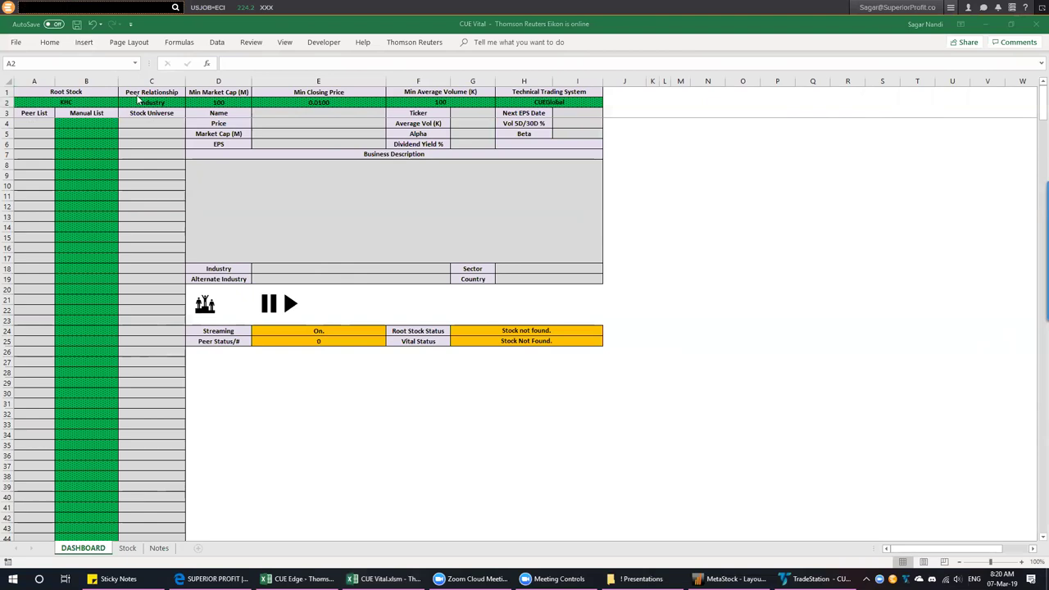
left_click(57, 100)
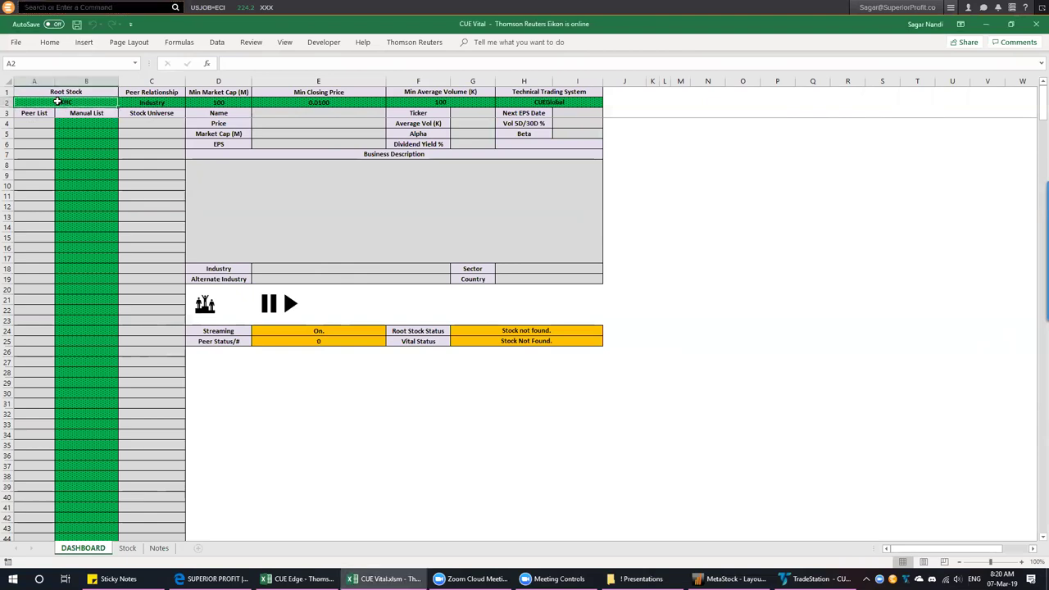
type("KHC.O")
key("Return")
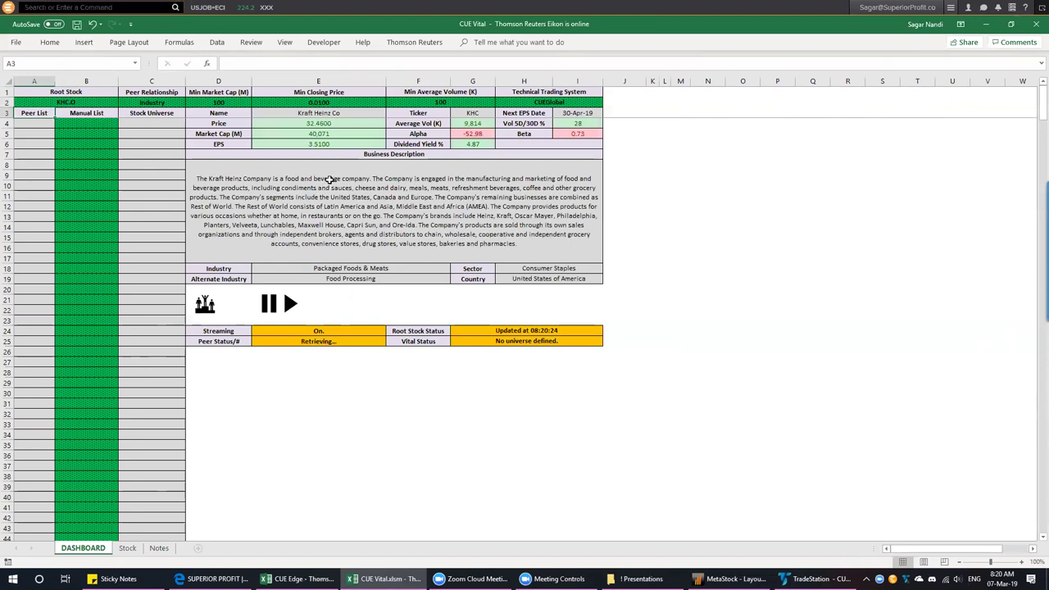
Review the root stock's company profile, peer list and vital status on the dashboard
left_click_drag(347, 113, 410, 279)
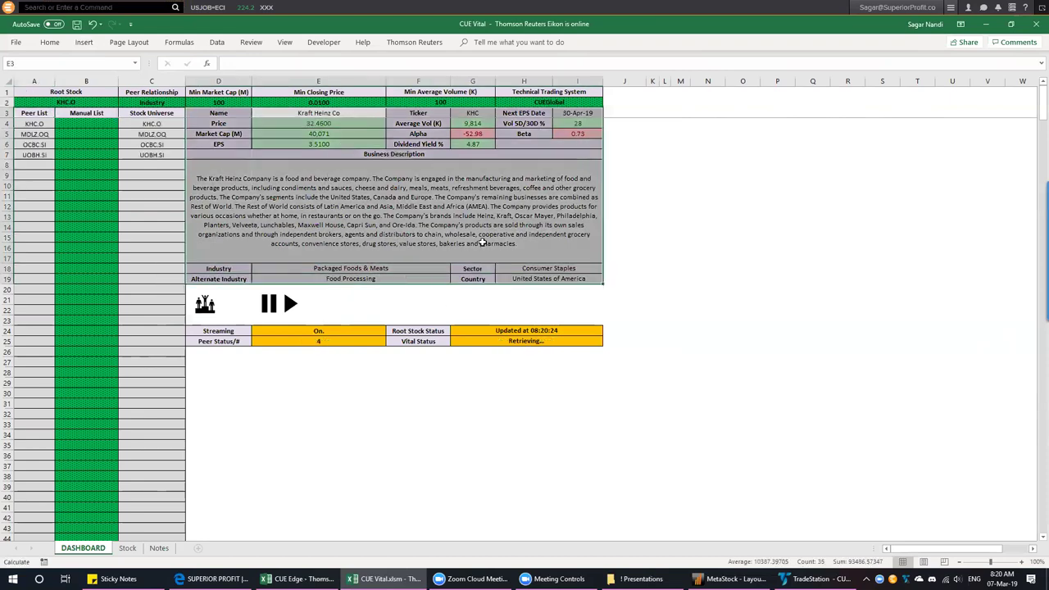
left_click_drag(27, 123, 35, 376)
left_click(534, 339)
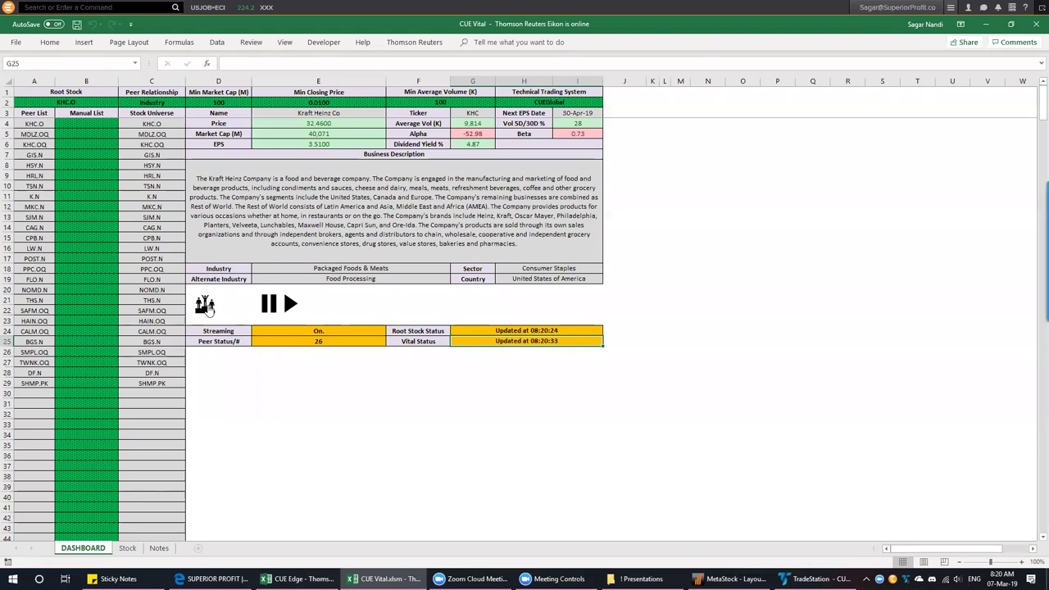
Open the peer comparison on the Stock sheet, highlight the KHC.O row and filter the peers to high valuation scores
left_click(206, 306)
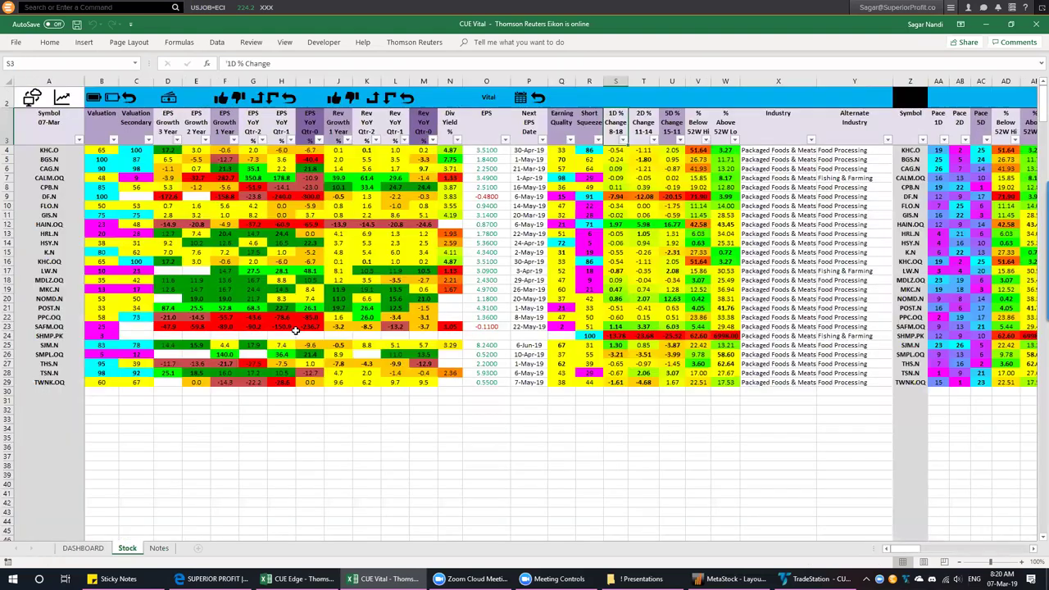
left_click(7, 150)
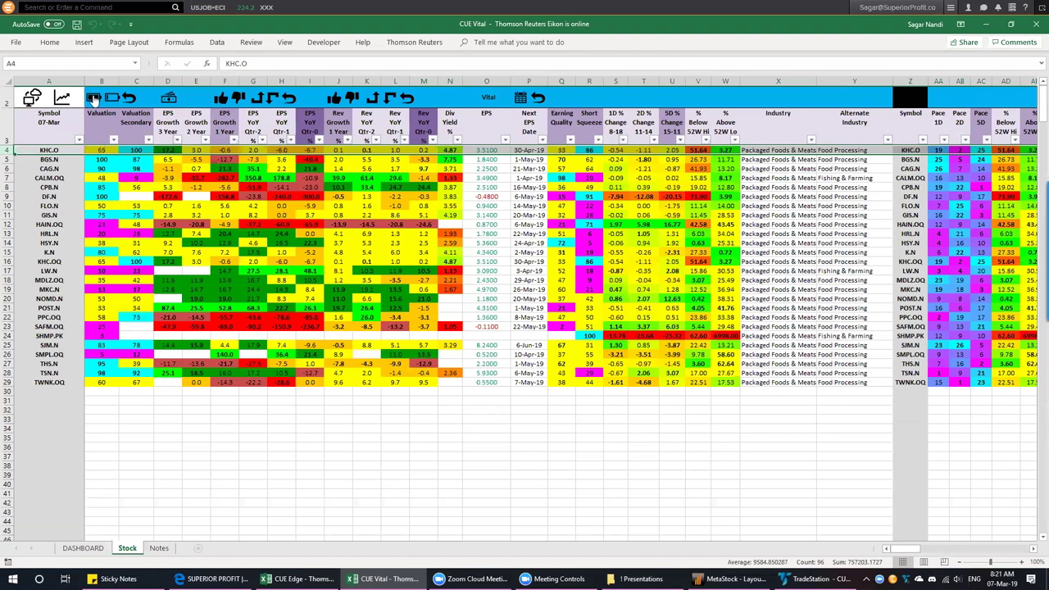
left_click(93, 97)
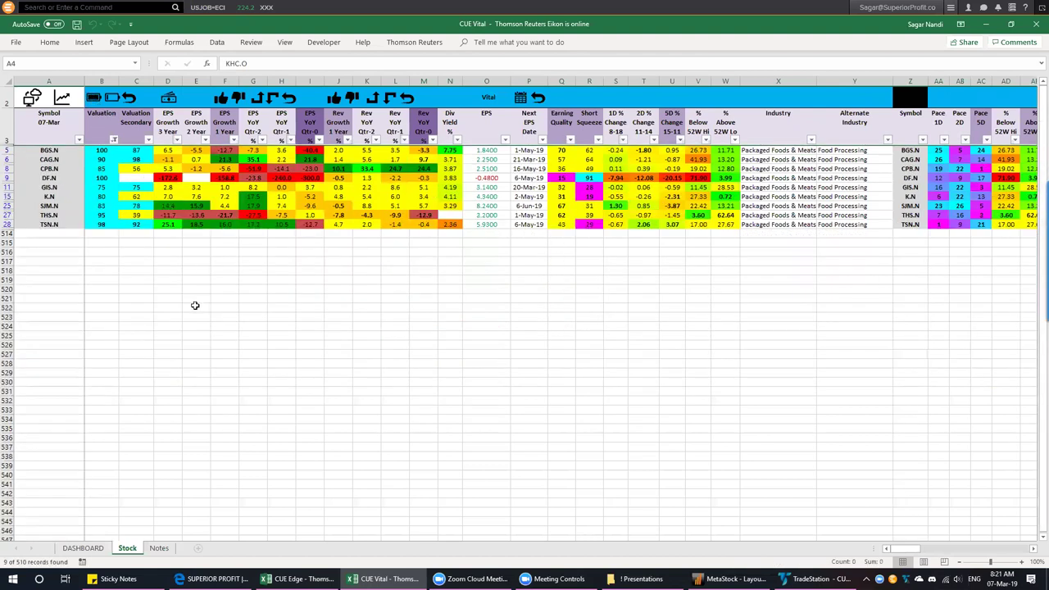
left_click(756, 153)
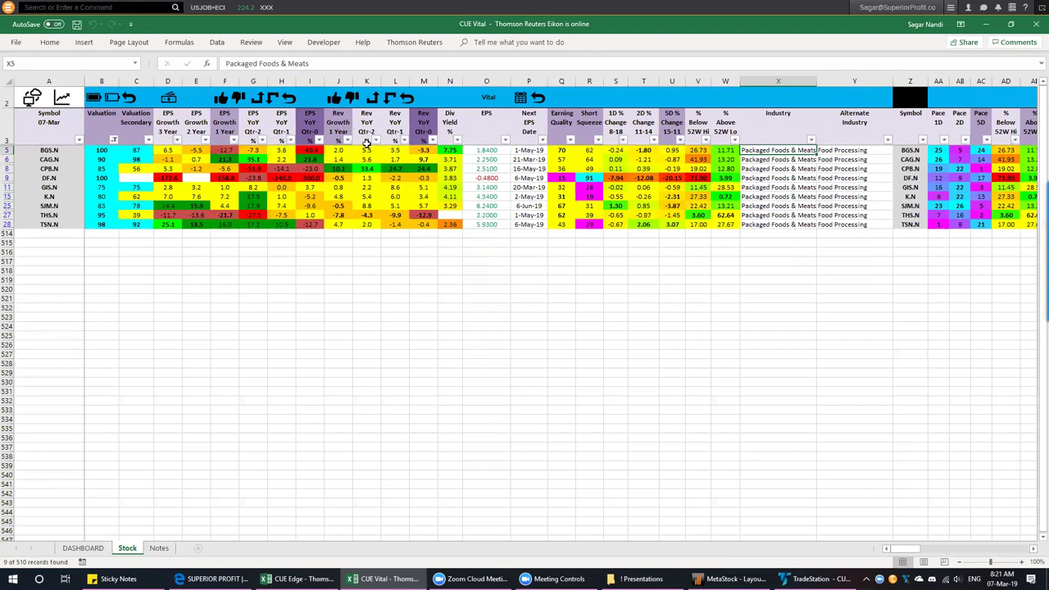
Narrow the high-valuation peers with the favourable revenue growth filter, resetting and reapplying it once
left_click(334, 99)
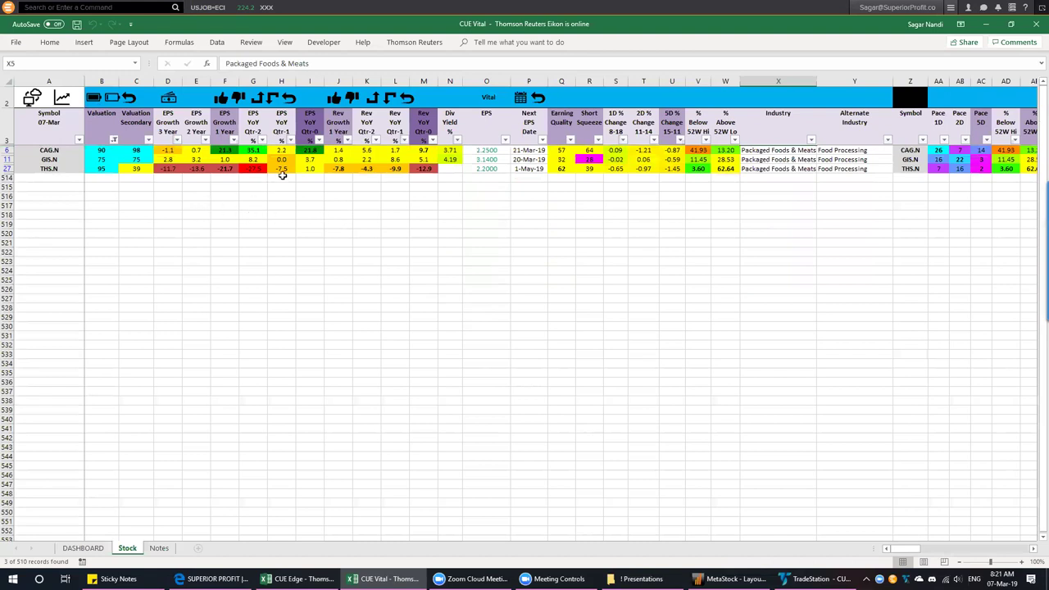
left_click(408, 99)
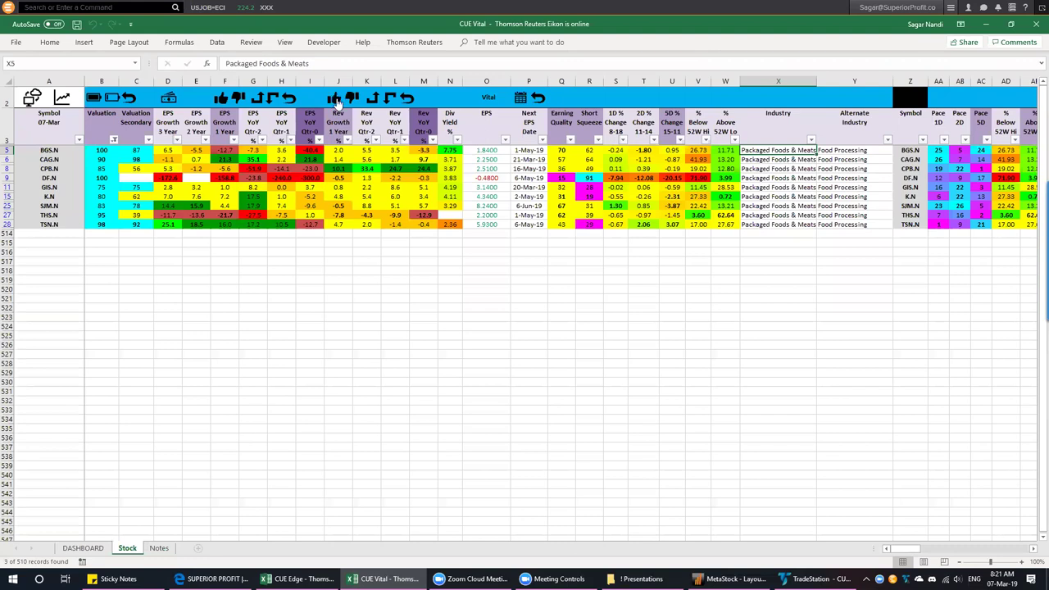
left_click(336, 100)
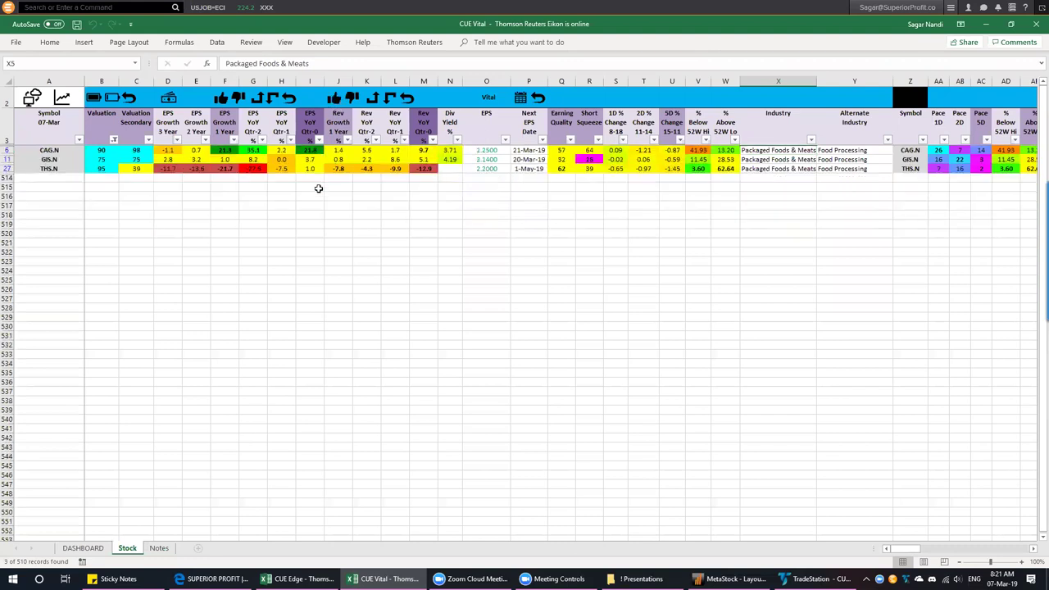
Examine the valuation scores, EPS growth, dividend yield and industry of CAG.N in the filtered peer list
left_click(46, 151)
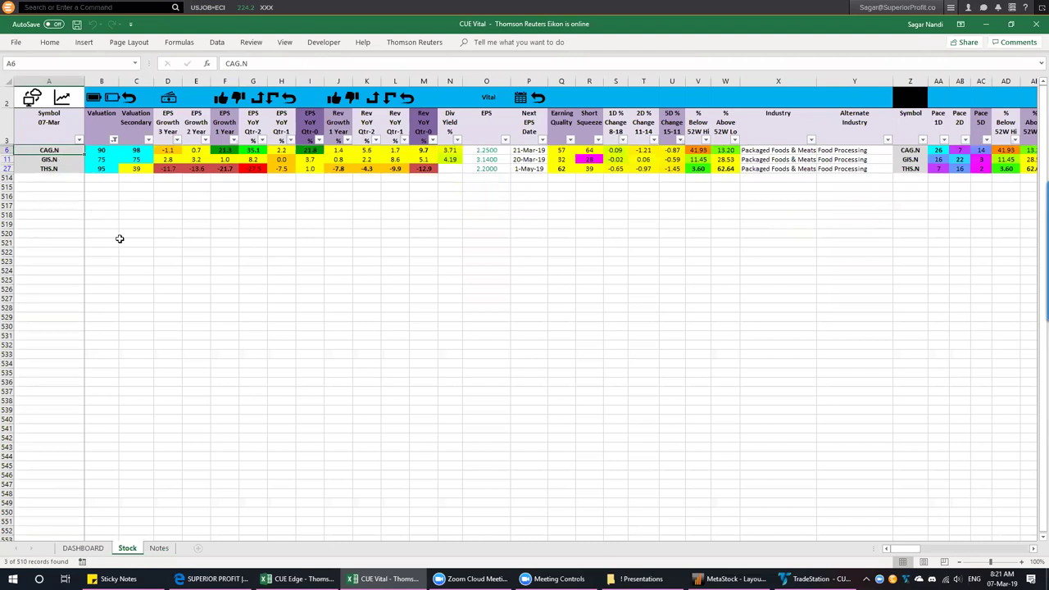
left_click_drag(100, 150, 131, 150)
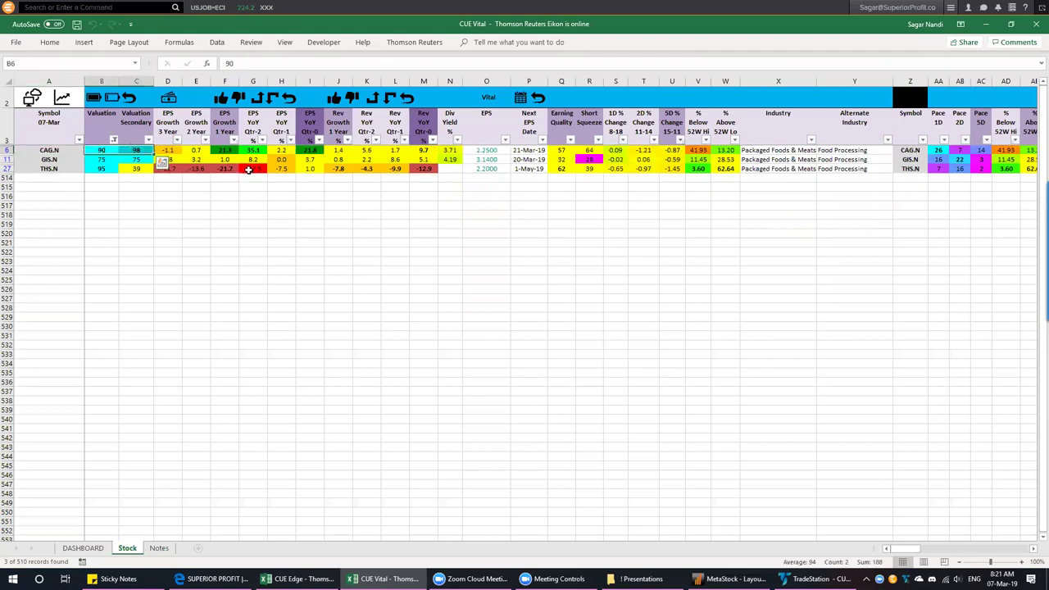
left_click(314, 150)
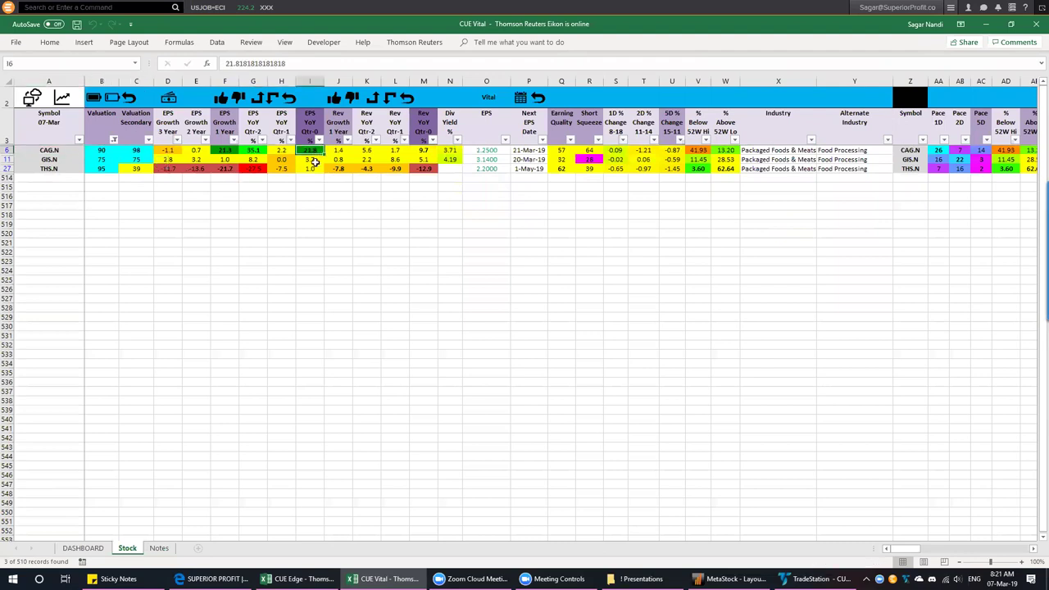
left_click_drag(281, 150, 310, 151)
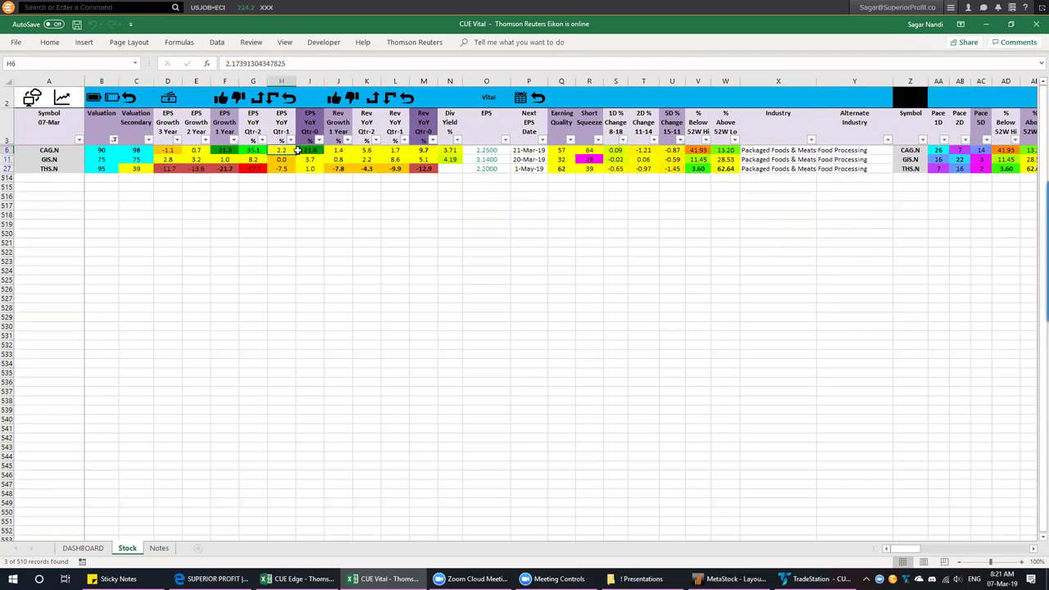
left_click_drag(189, 151, 223, 151)
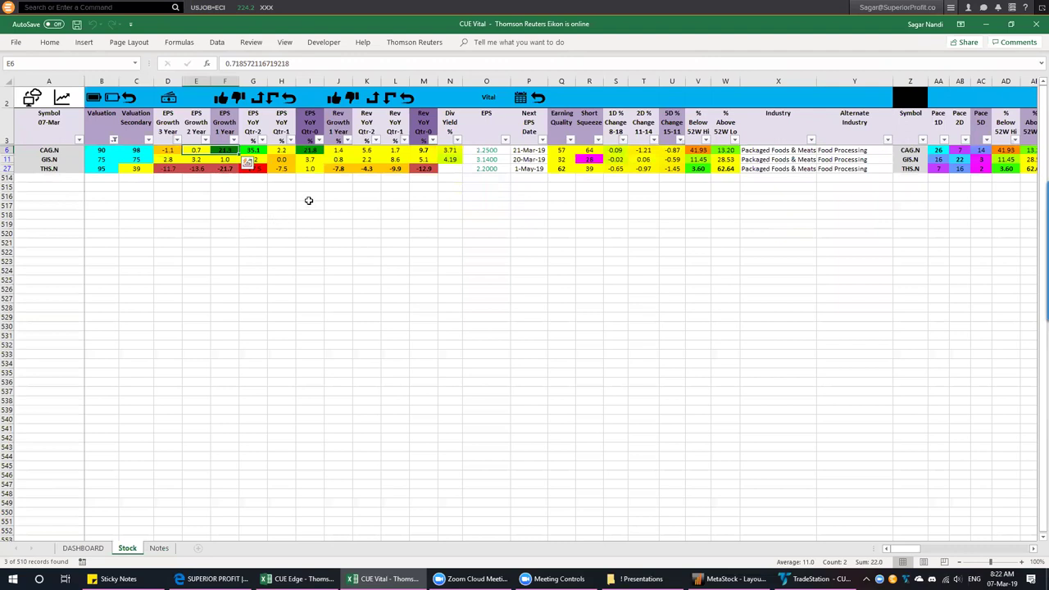
left_click(447, 151)
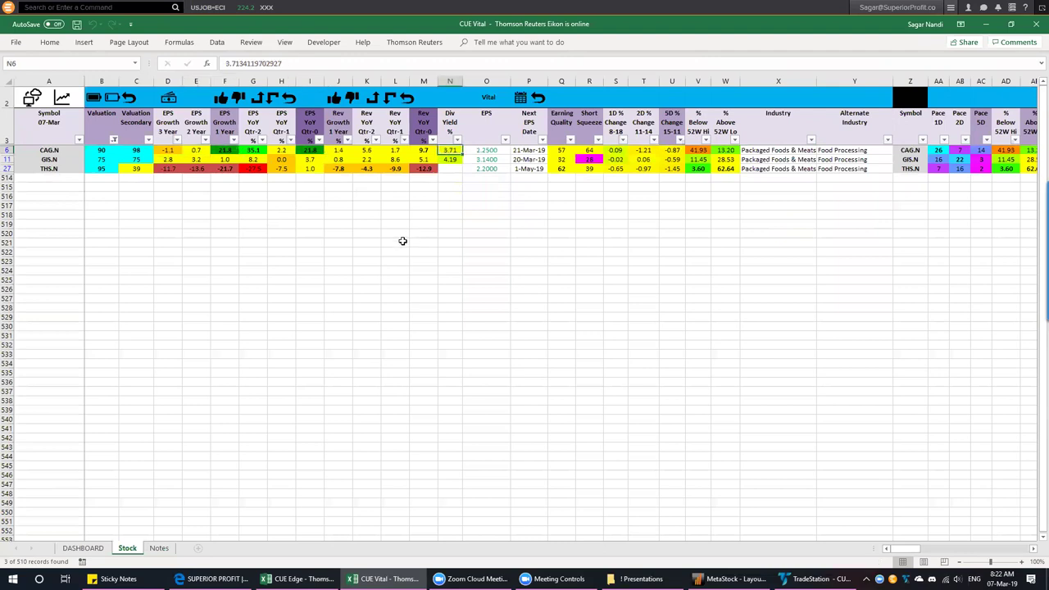
left_click(47, 151)
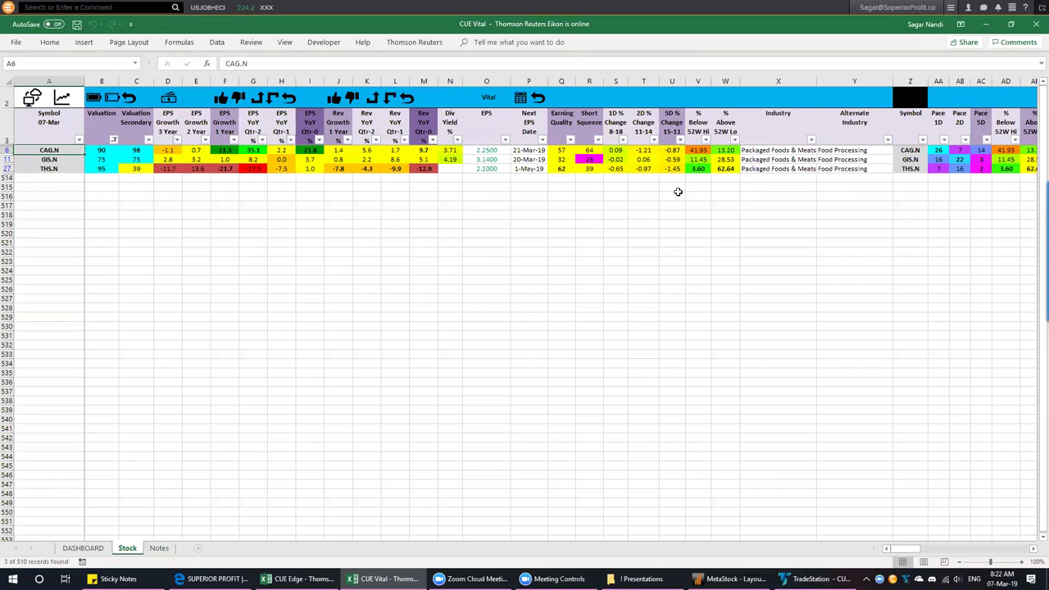
left_click(774, 151)
Switch to TradeStation and load the symbol CAG in the weekly and daily charts
left_click(811, 579)
type("CAG")
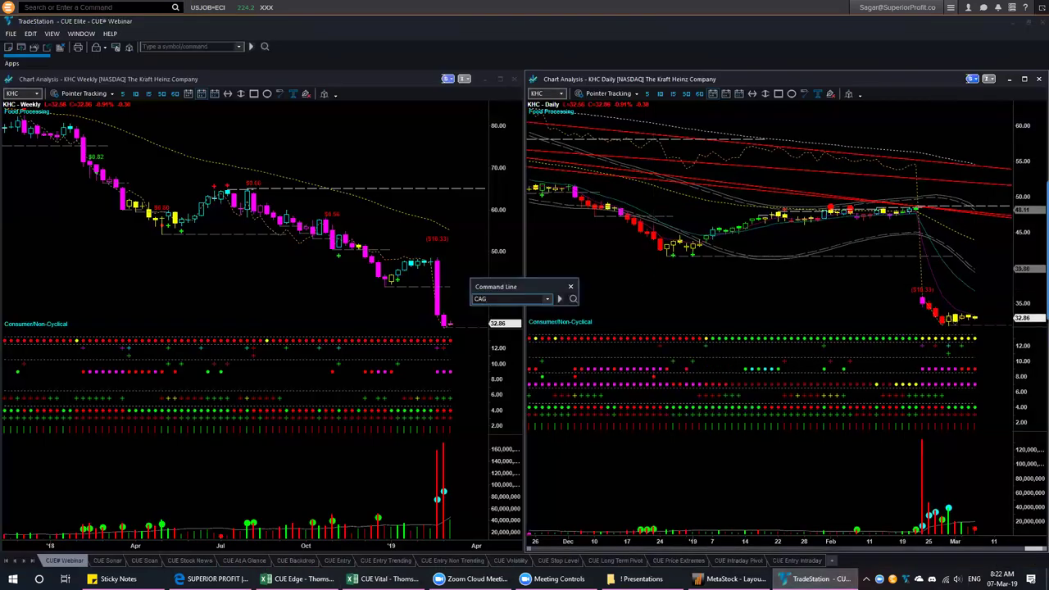
key("Return")
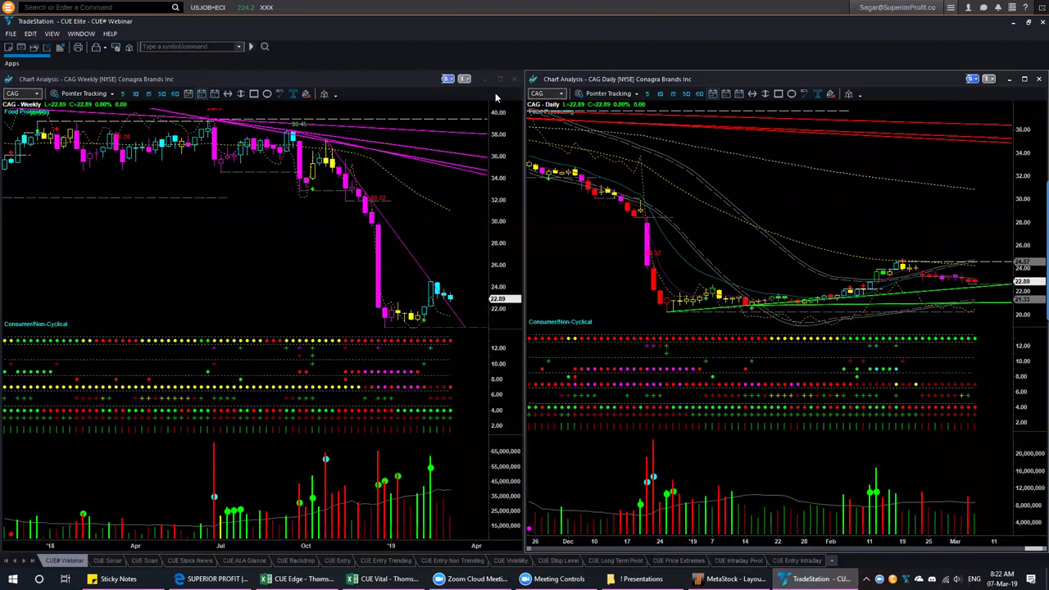
Draw arrows marking the recent price moves on the weekly and daily CAG charts and erase all the annotations
left_click_drag(468, 261, 457, 287)
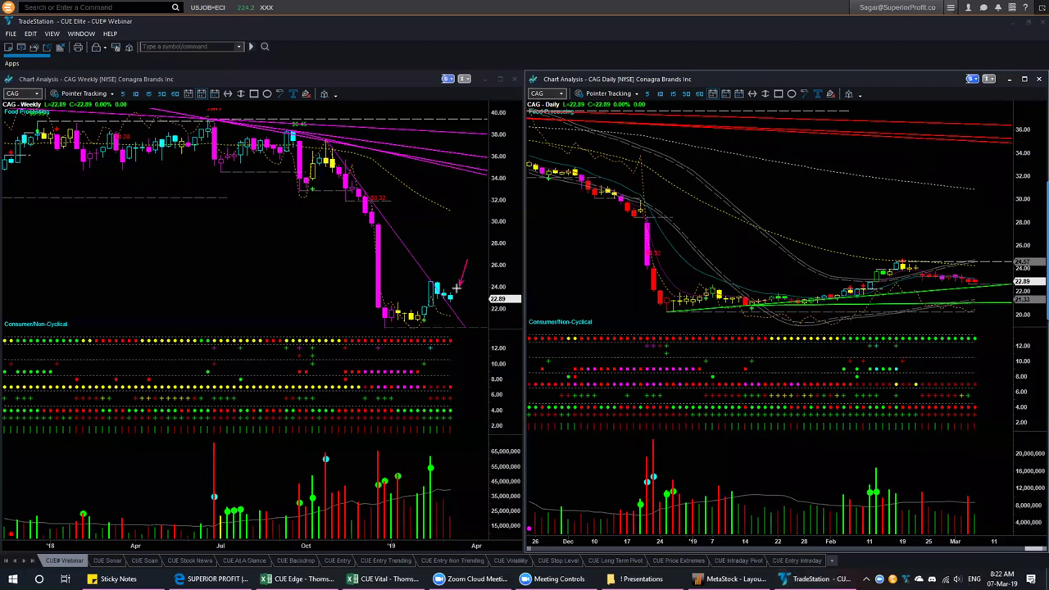
left_click_drag(810, 295, 994, 278)
key("Delete")
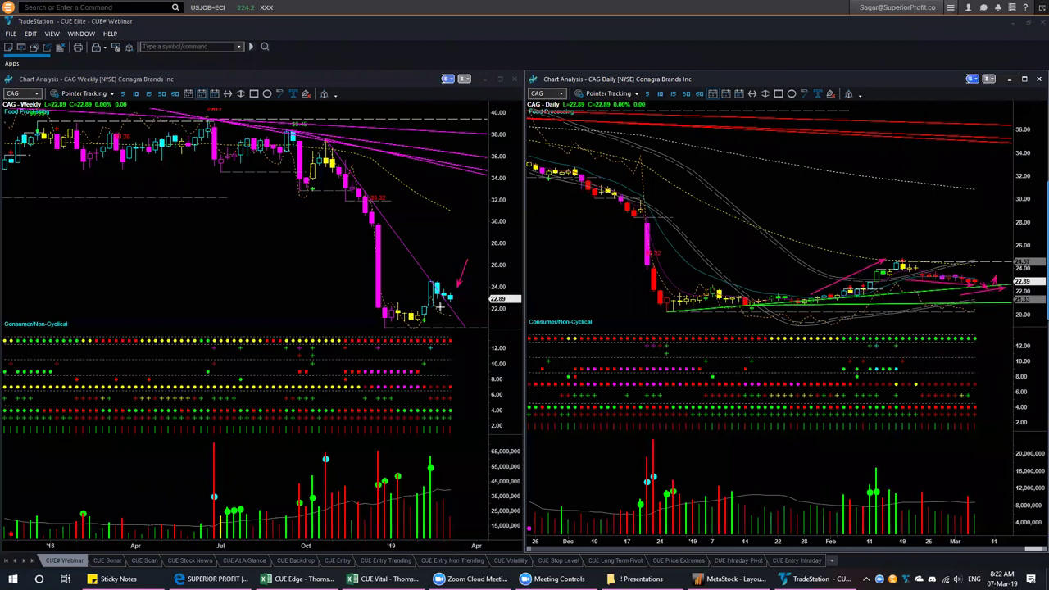
left_click_drag(471, 281, 457, 297)
key("e")
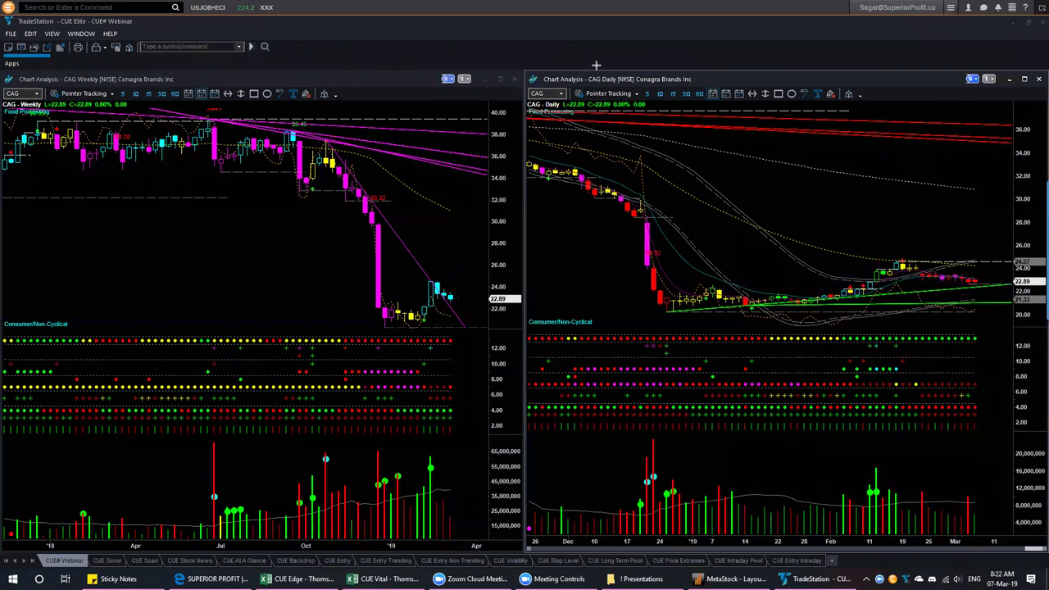
Switch to the CUE Edge workbook and highlight the Consumer Staples row on the Sector sheet to review its rankings
left_click(418, 575)
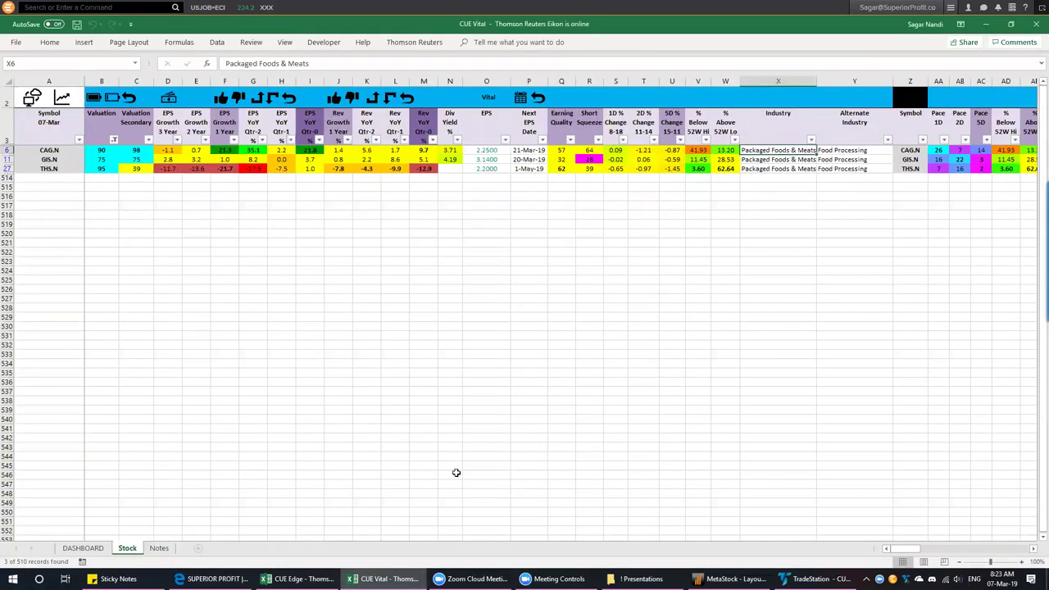
left_click(318, 574)
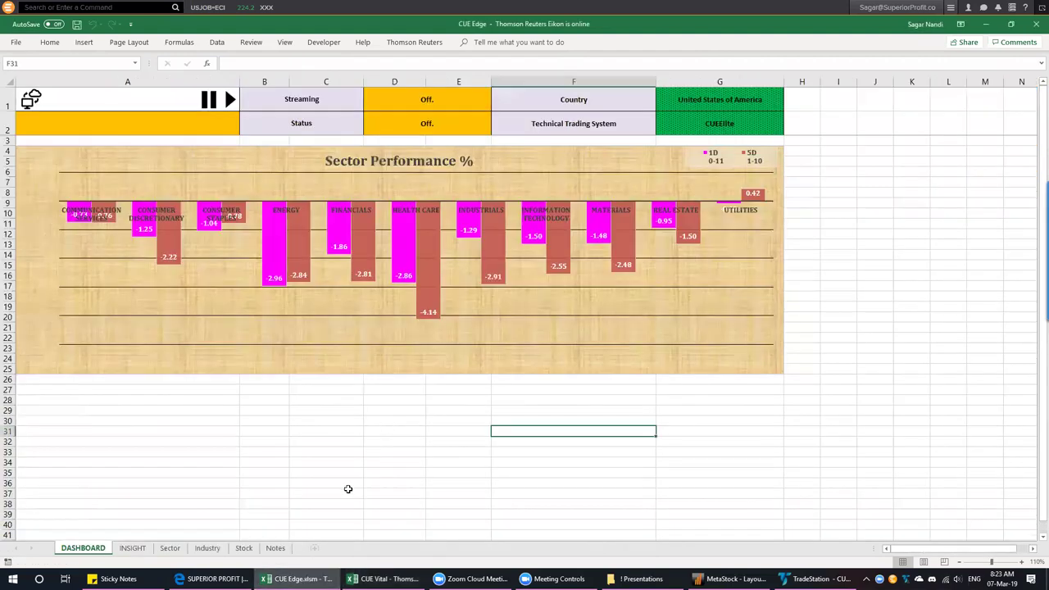
left_click(170, 547)
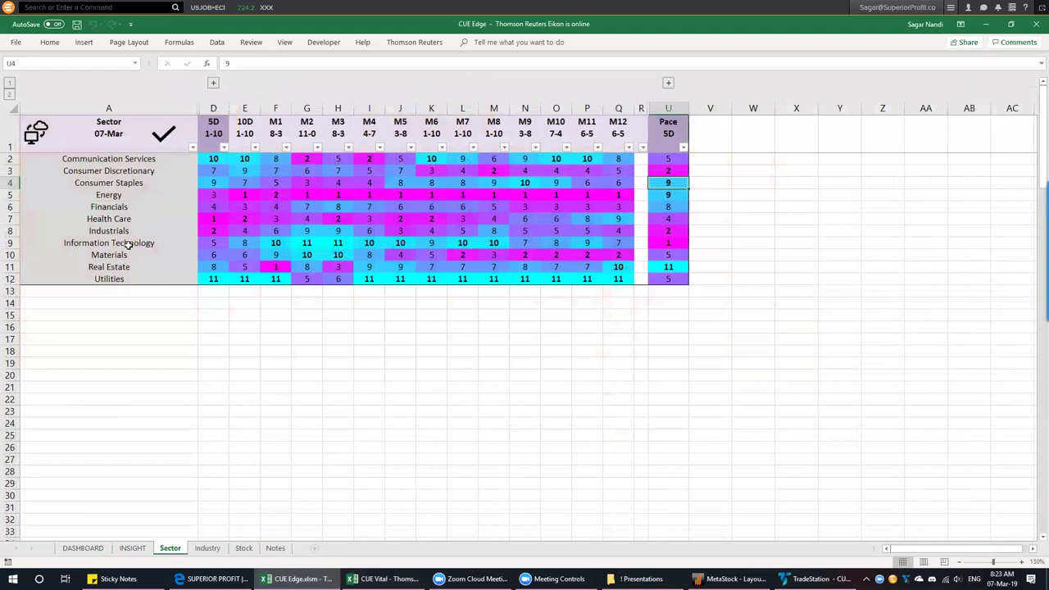
left_click(137, 183)
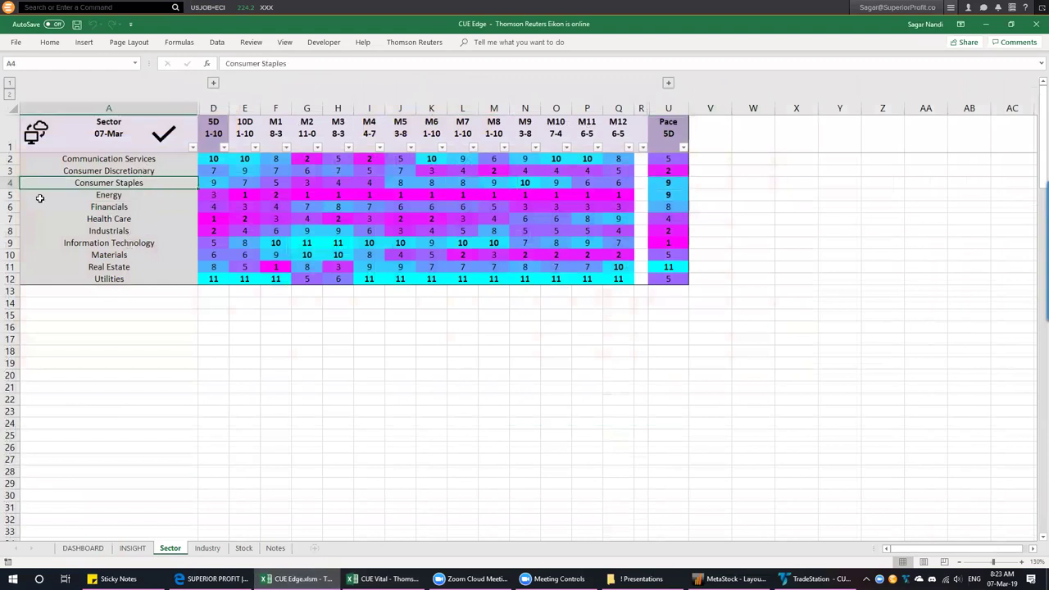
left_click(9, 183)
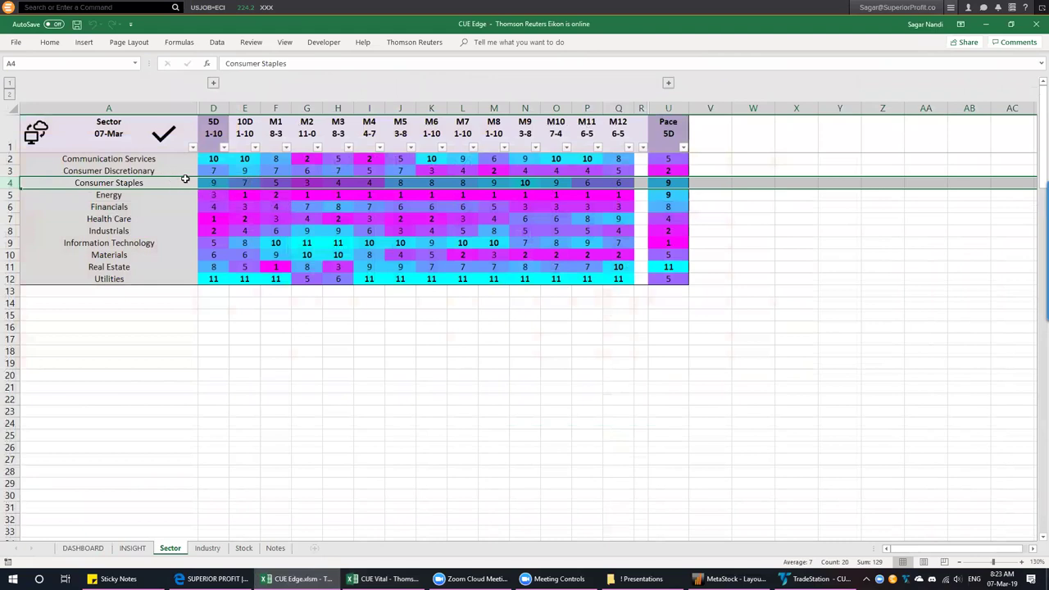
Show the Consumer Staples industries on the Industry sheet and highlight the Packaged Foods & Meats row to review its rankings
left_click(285, 306)
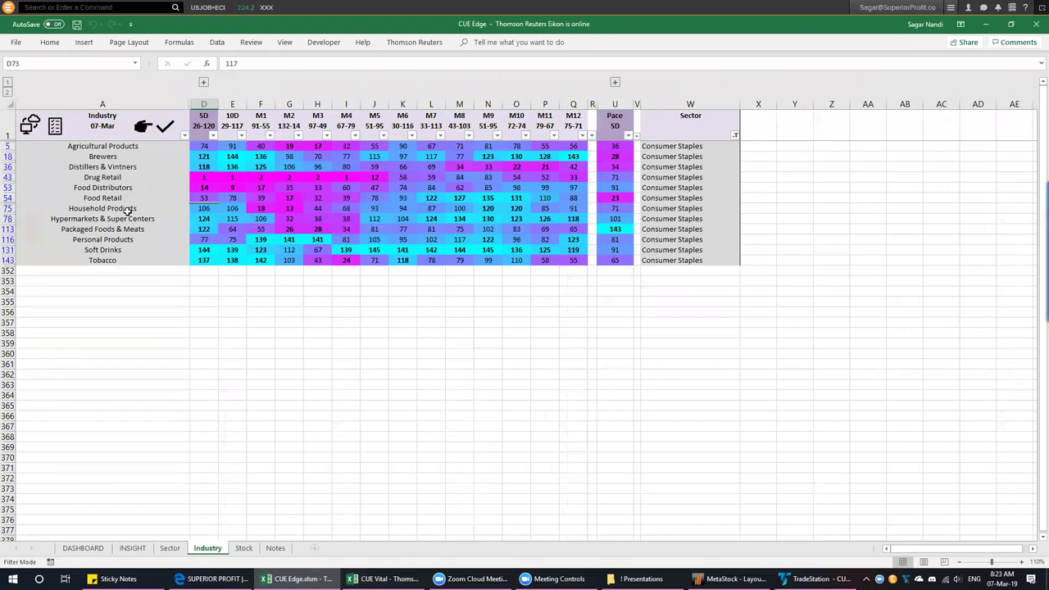
left_click(8, 229)
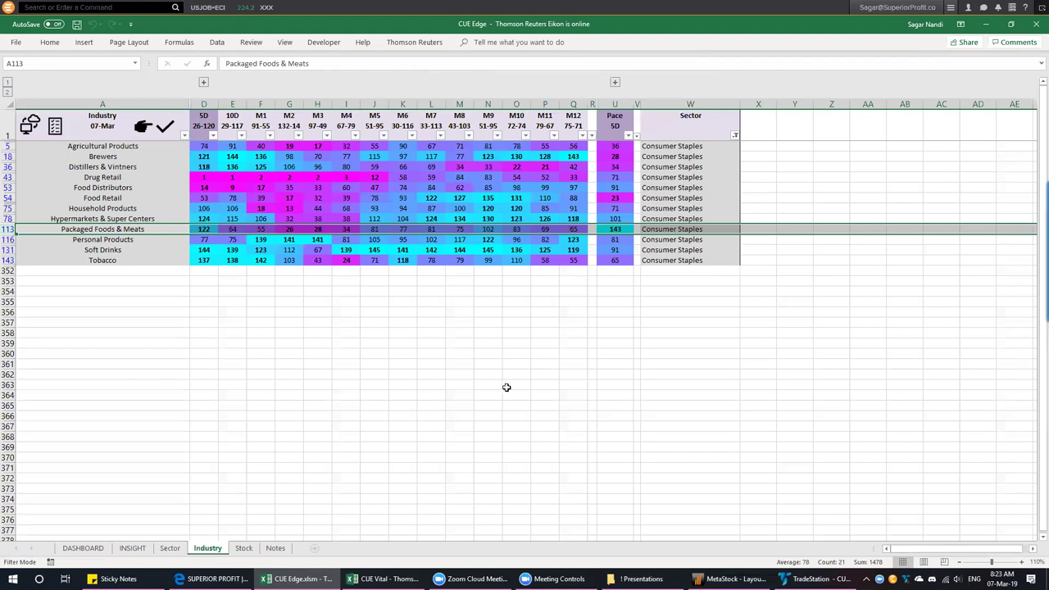
Review the Morning Market Meet agenda in Sticky Notes, highlight item 6 on the new smart filters, and return to the CUE Vital workbook
left_click(384, 579)
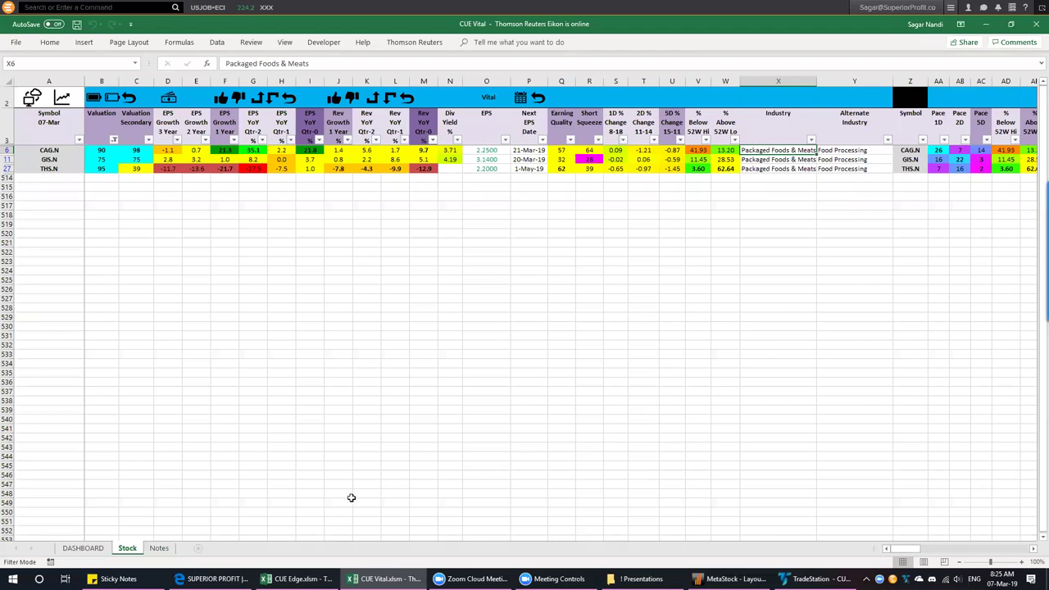
left_click(116, 579)
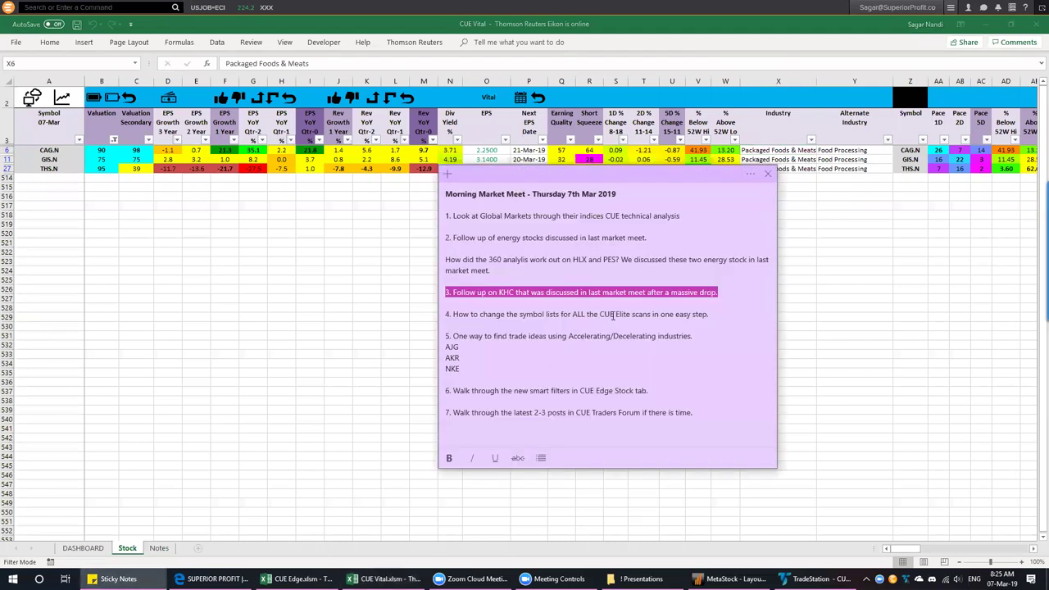
left_click(524, 292)
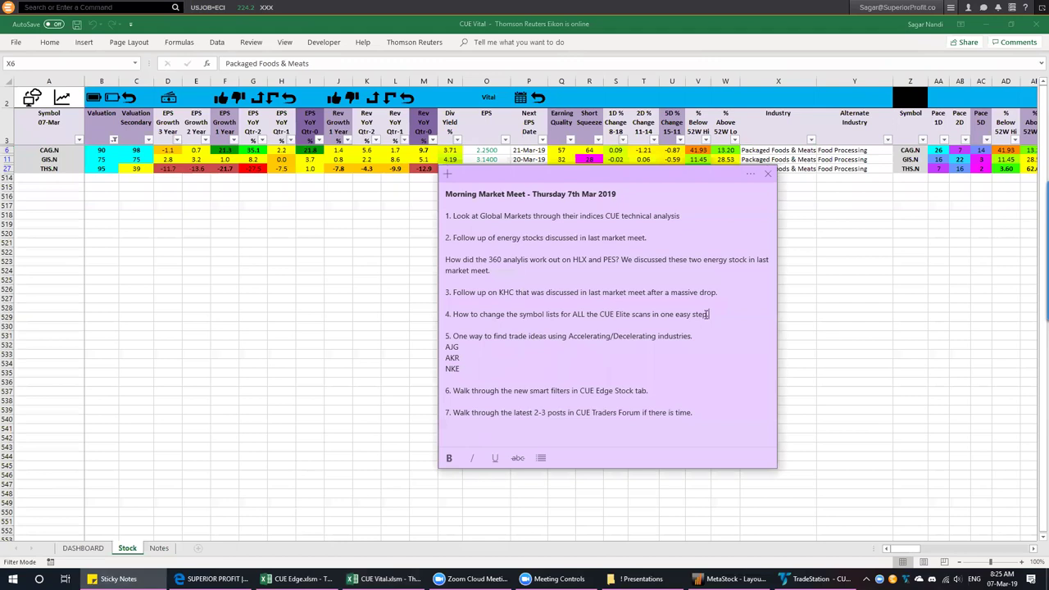
left_click_drag(707, 314, 619, 317)
left_click_drag(659, 391, 439, 391)
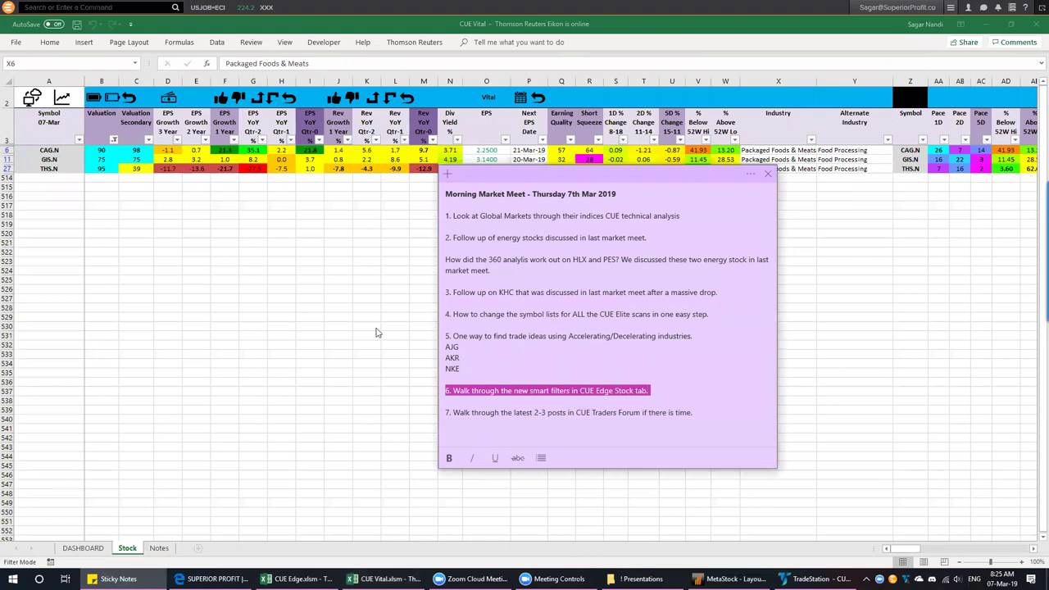
left_click(326, 304)
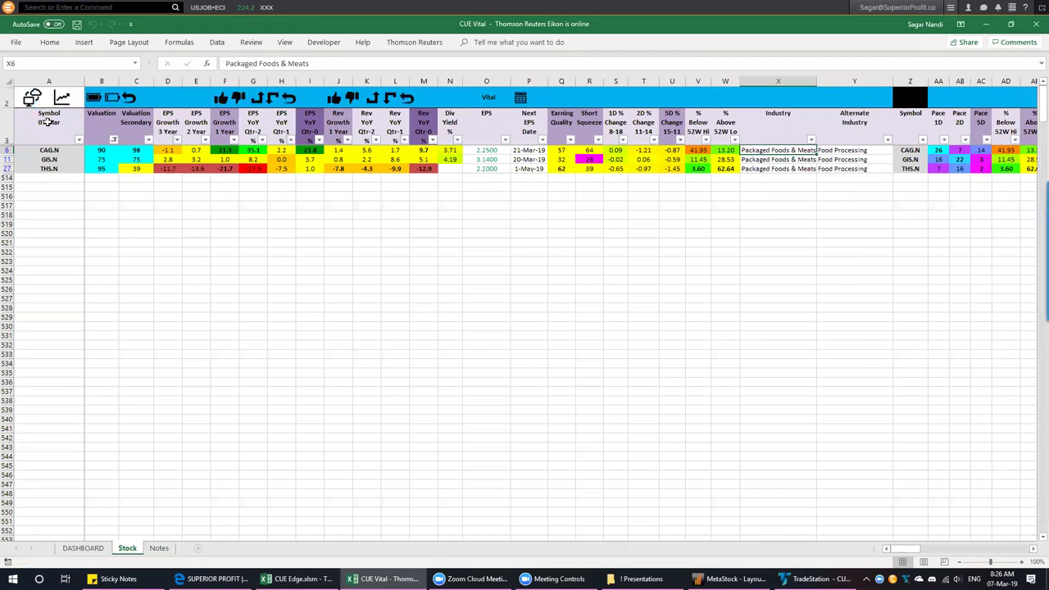
Clear the filters on the CUE Vital Stock sheet and on the Stock sheet of the CUE Edge workbook
left_click(31, 99)
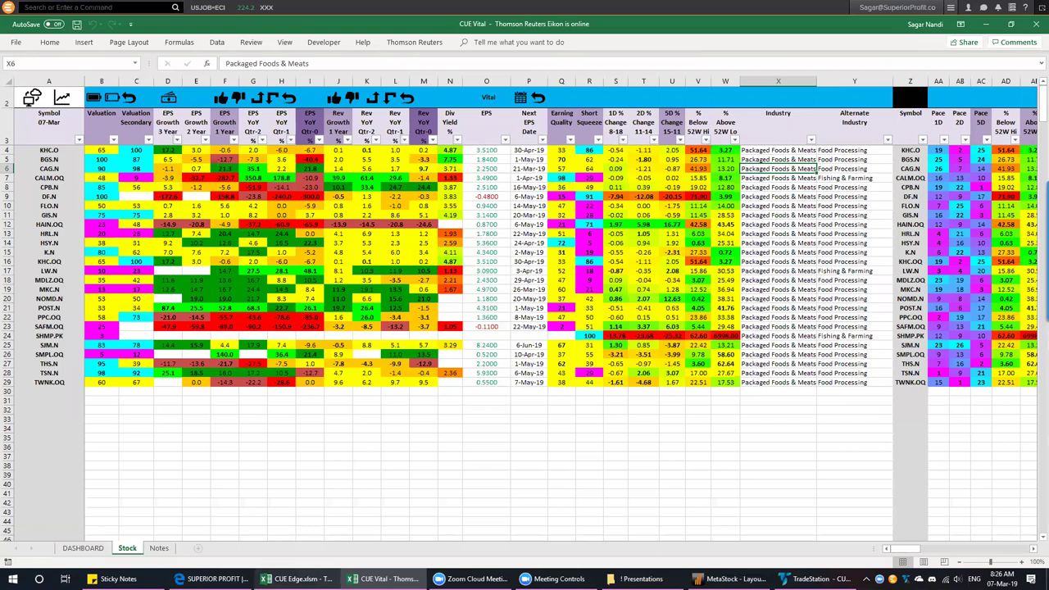
left_click(300, 578)
left_click(243, 547)
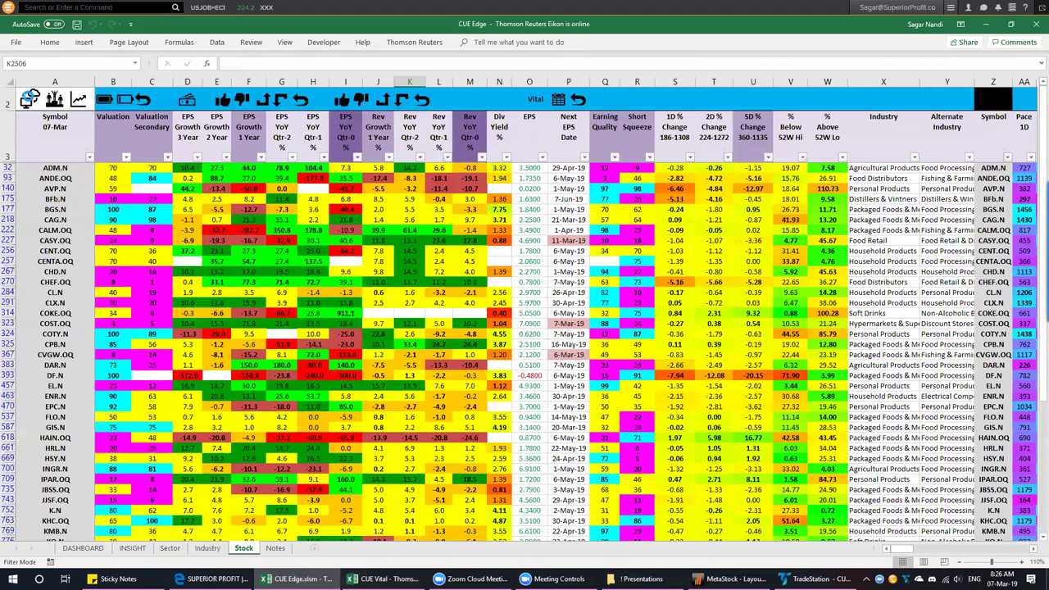
left_click(29, 97)
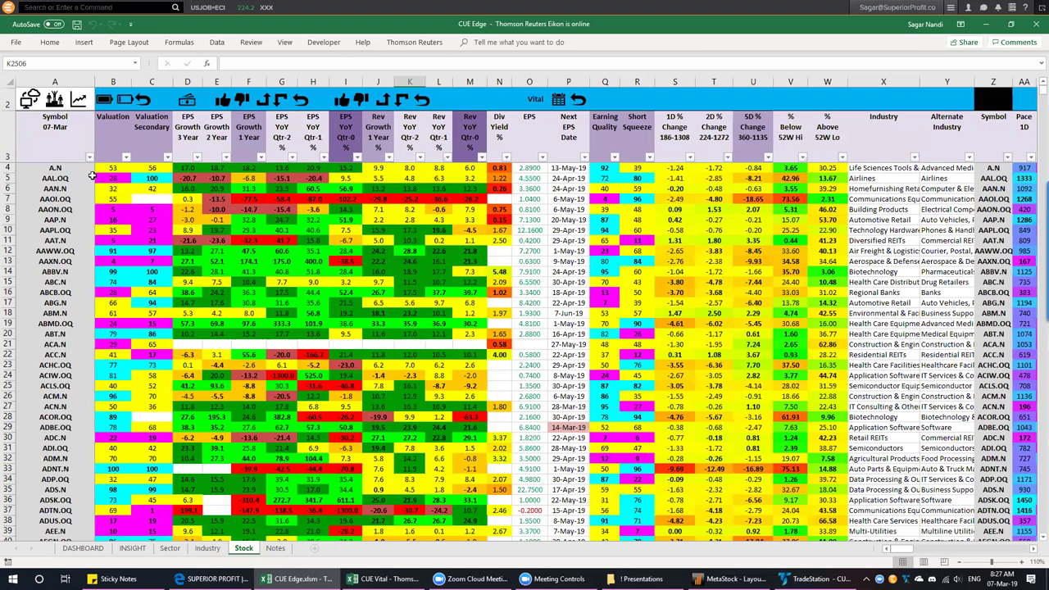
Sort the stocks by 5D % Change from highest to lowest and filter the list to JCP.N's industry, Department Stores
left_click(65, 178)
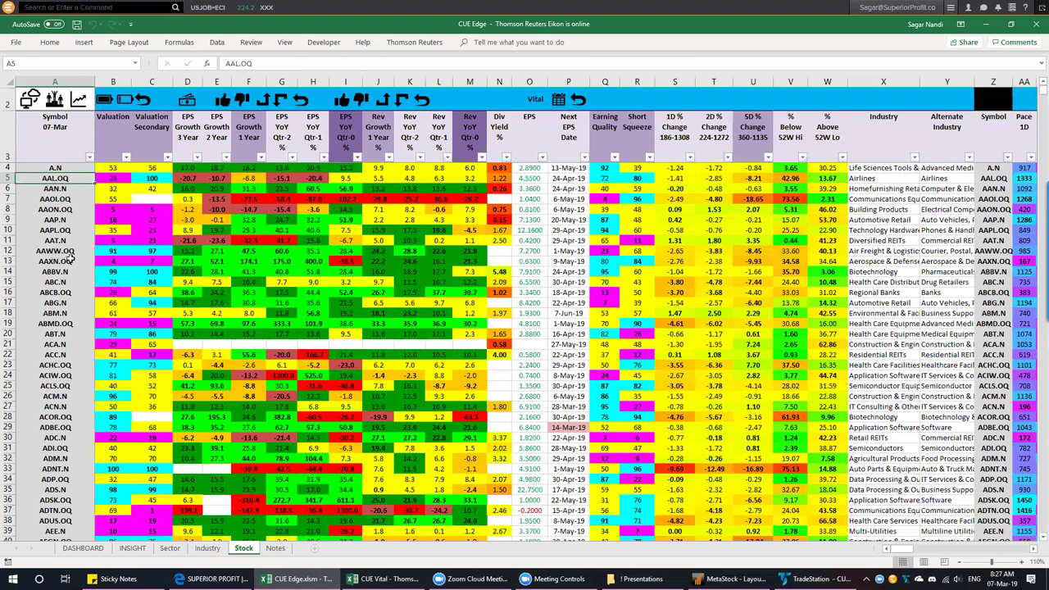
left_click(747, 131)
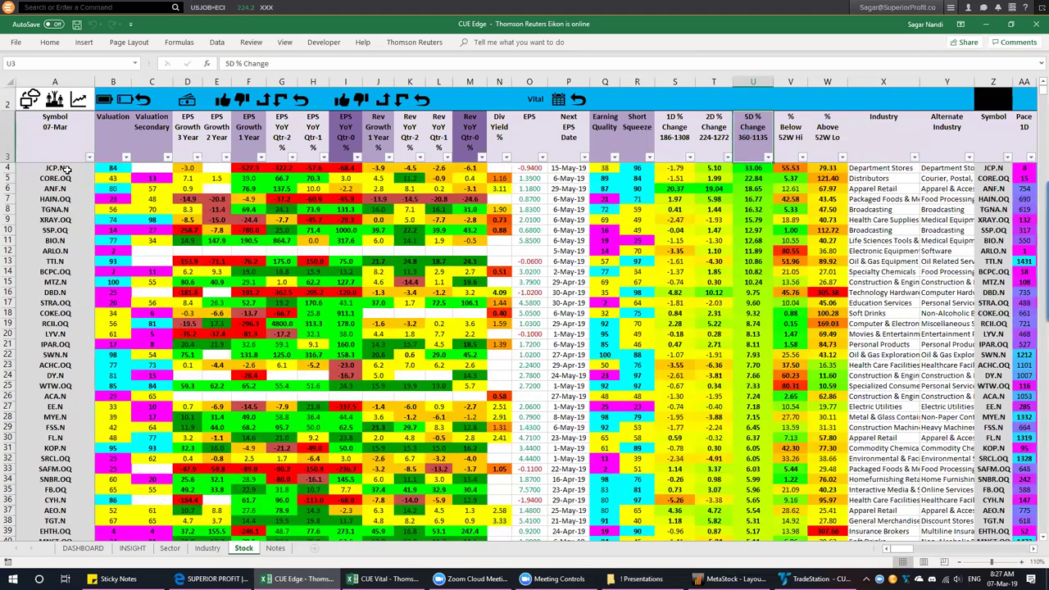
left_click(68, 169)
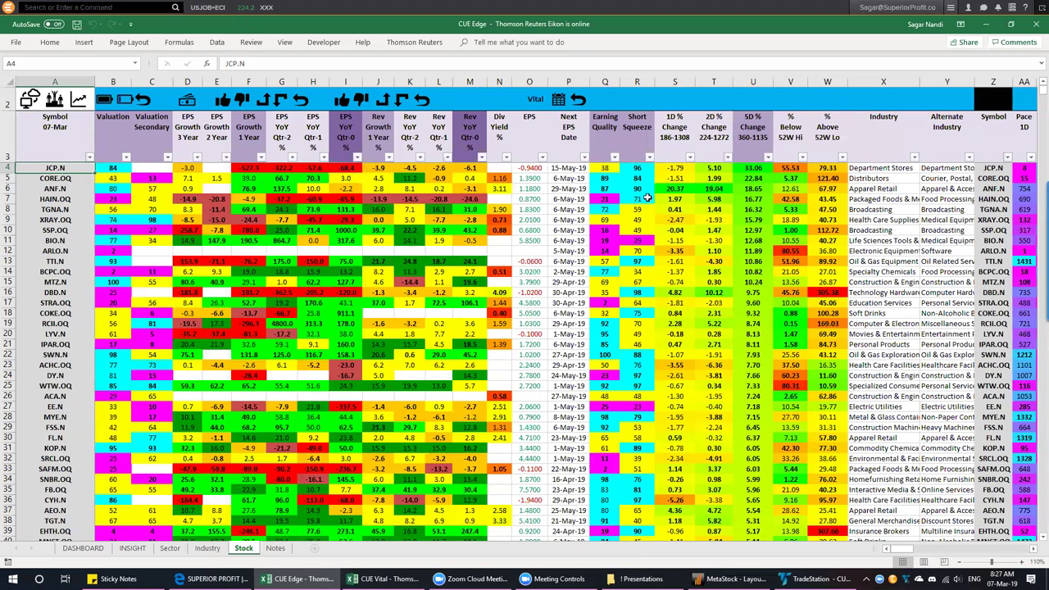
left_click(874, 170)
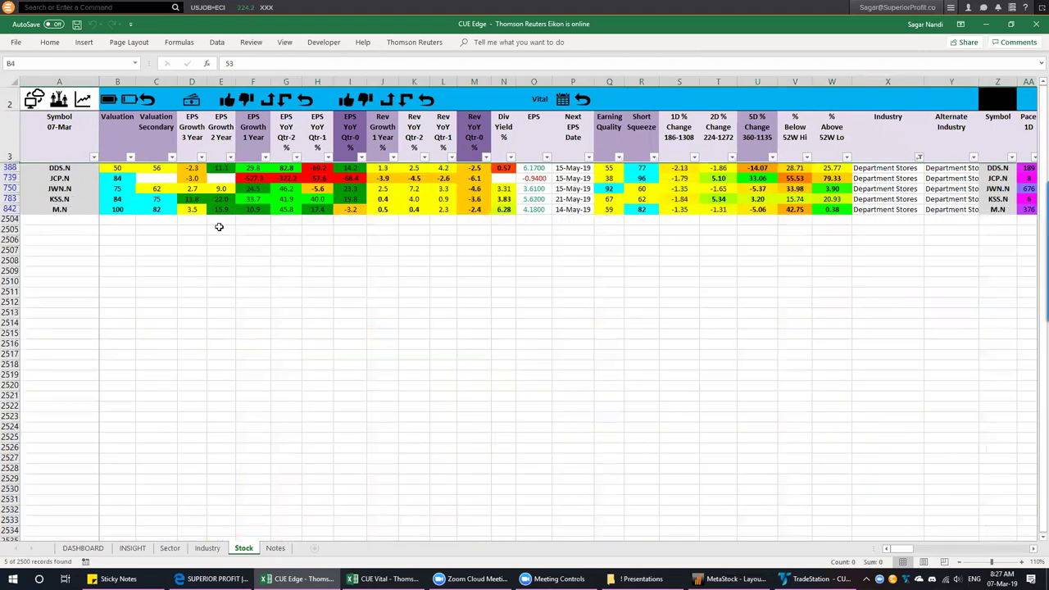
left_click_drag(866, 167, 871, 210)
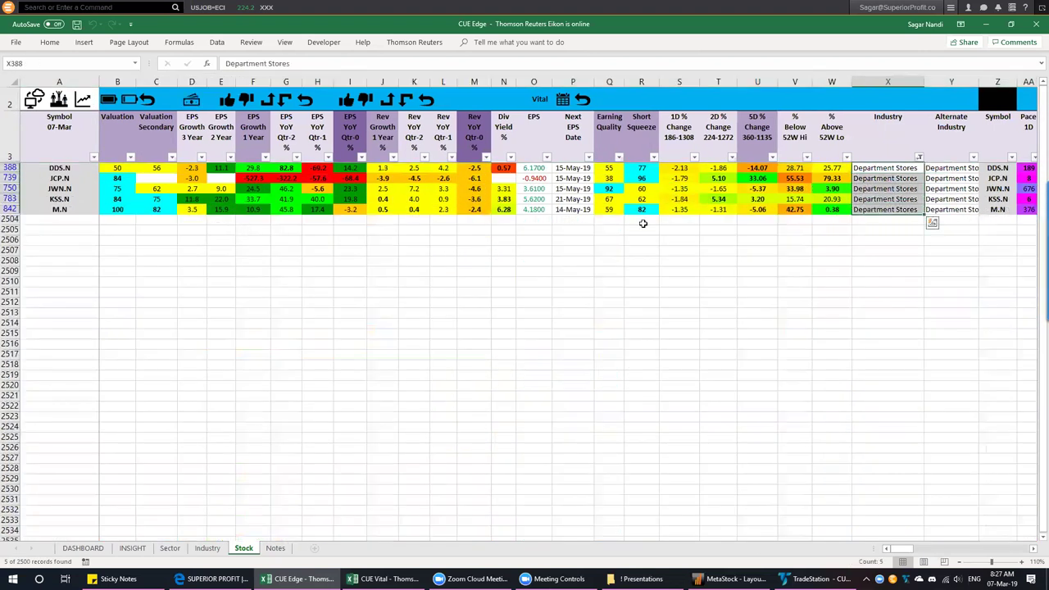
Sort the Department Stores peers by Valuation from highest to lowest and highlight the top four valuation scores
left_click(117, 147)
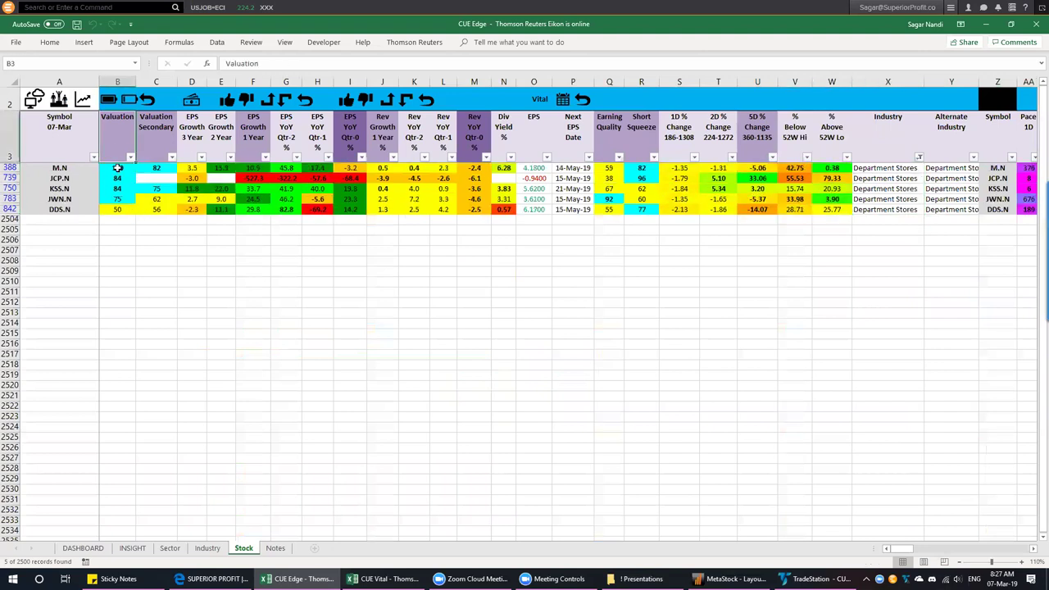
left_click(117, 167)
left_click_drag(119, 168, 119, 200)
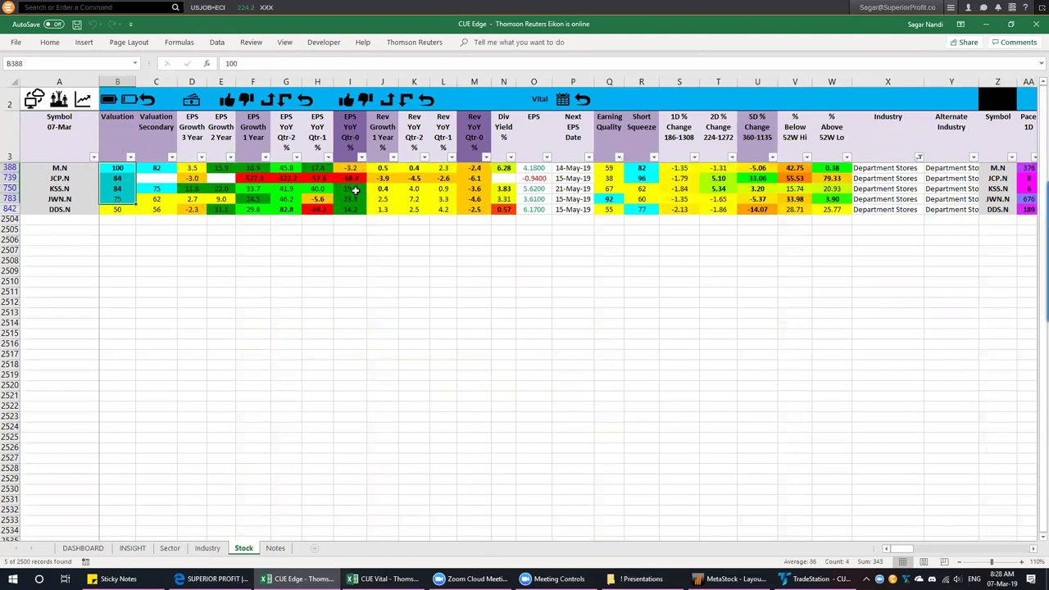
Examine KSS.N's EPS growth, valuation scores and dividend yield against JCP.N, including JCP.N's 5D % Change
left_click(355, 190)
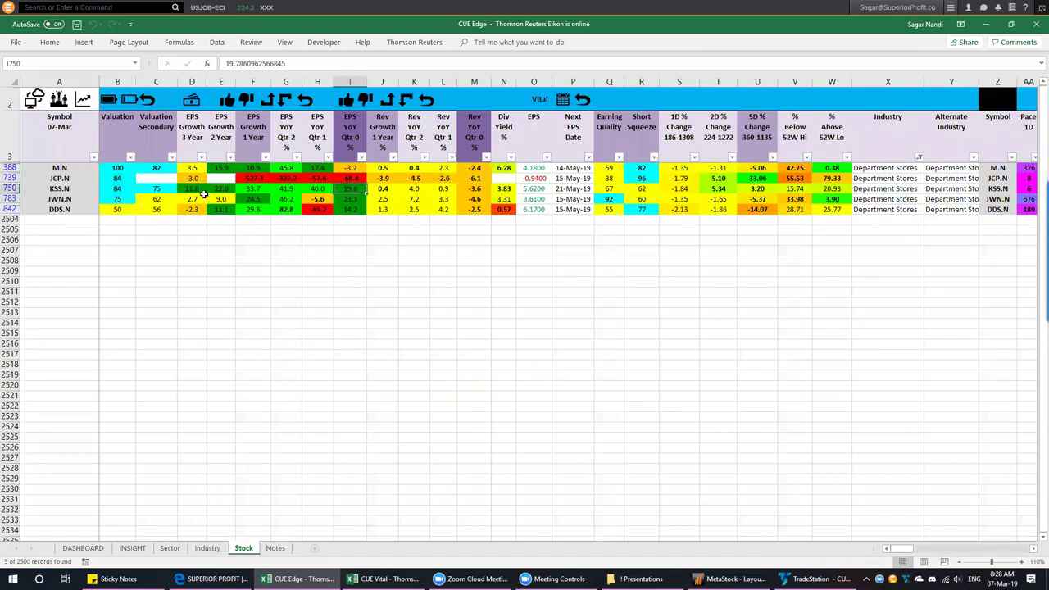
left_click(10, 189)
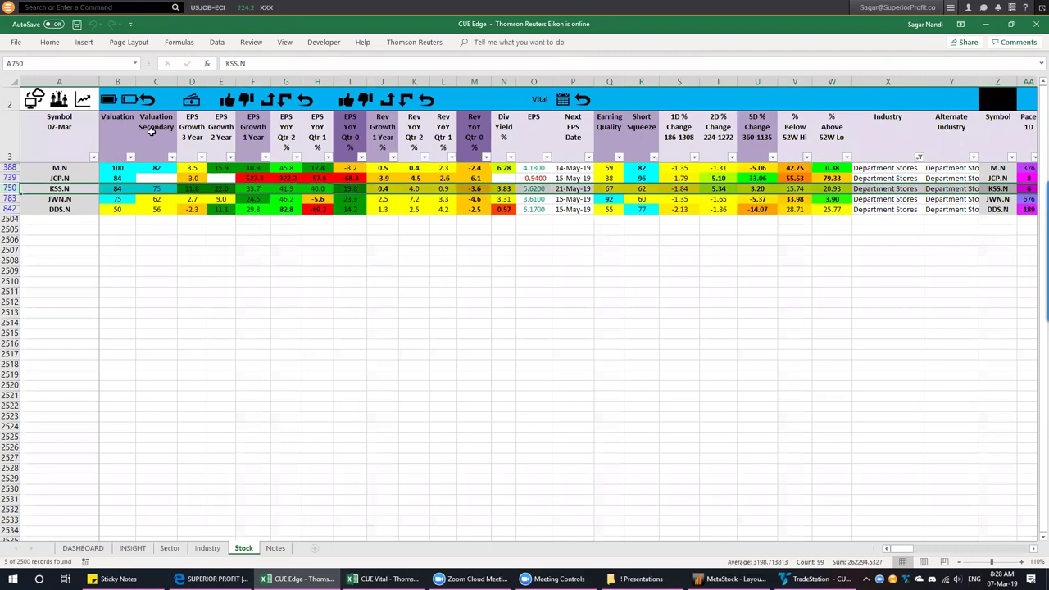
left_click_drag(118, 177, 118, 189)
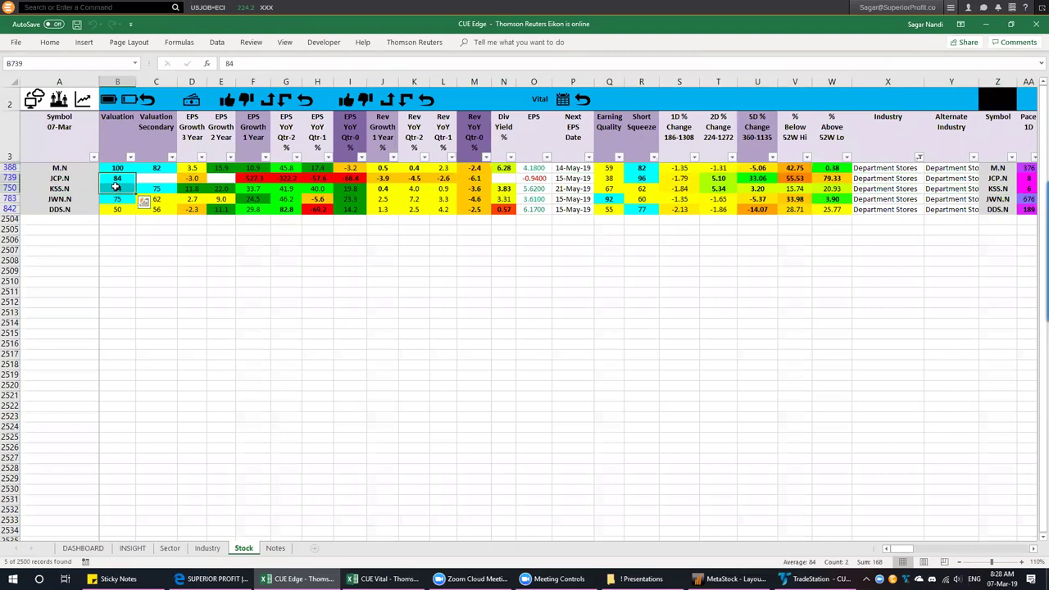
left_click(150, 190)
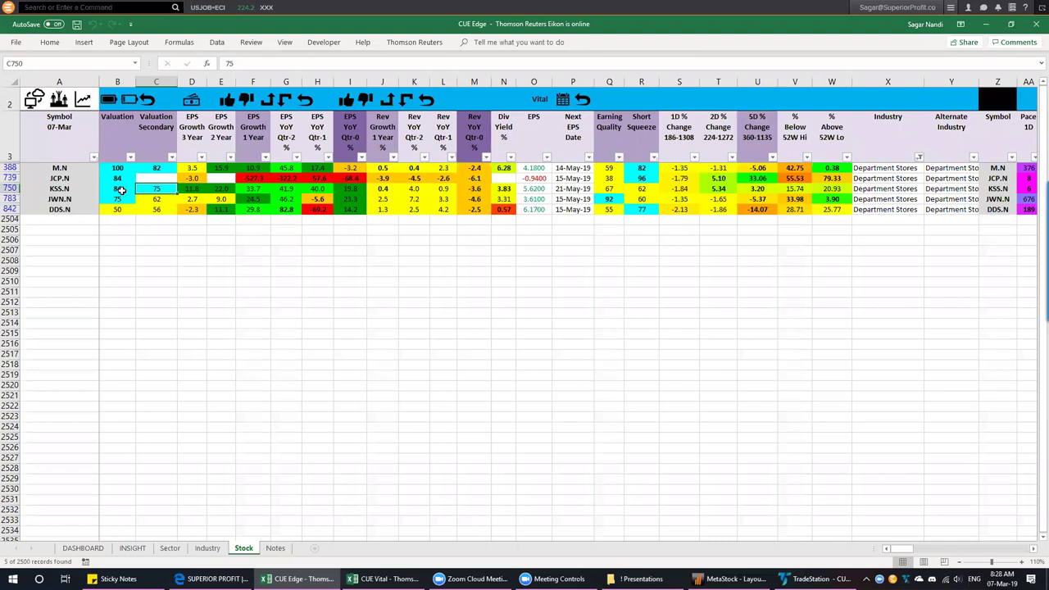
left_click(9, 188)
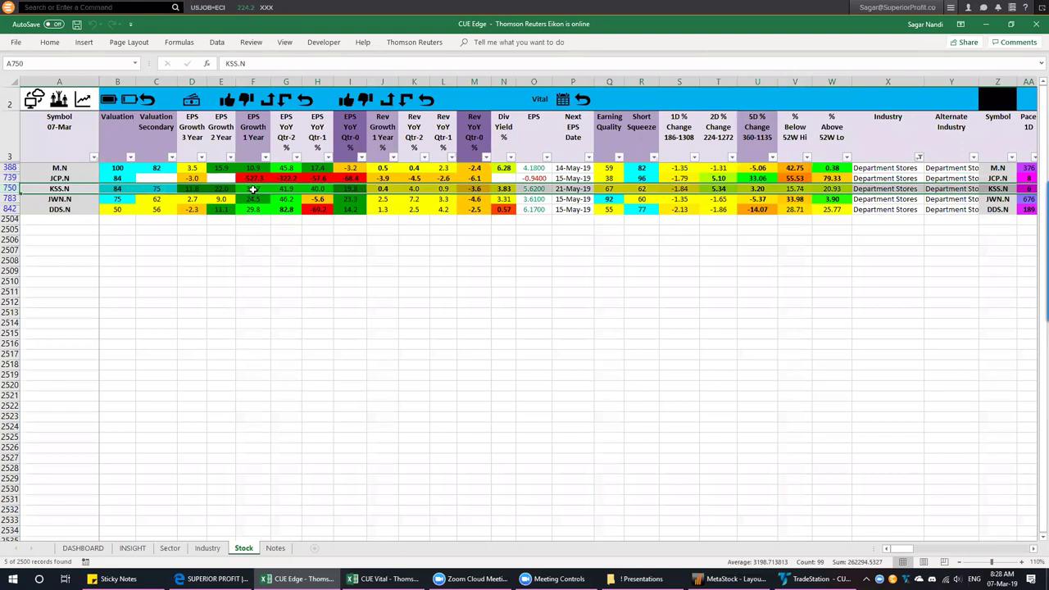
left_click(503, 189)
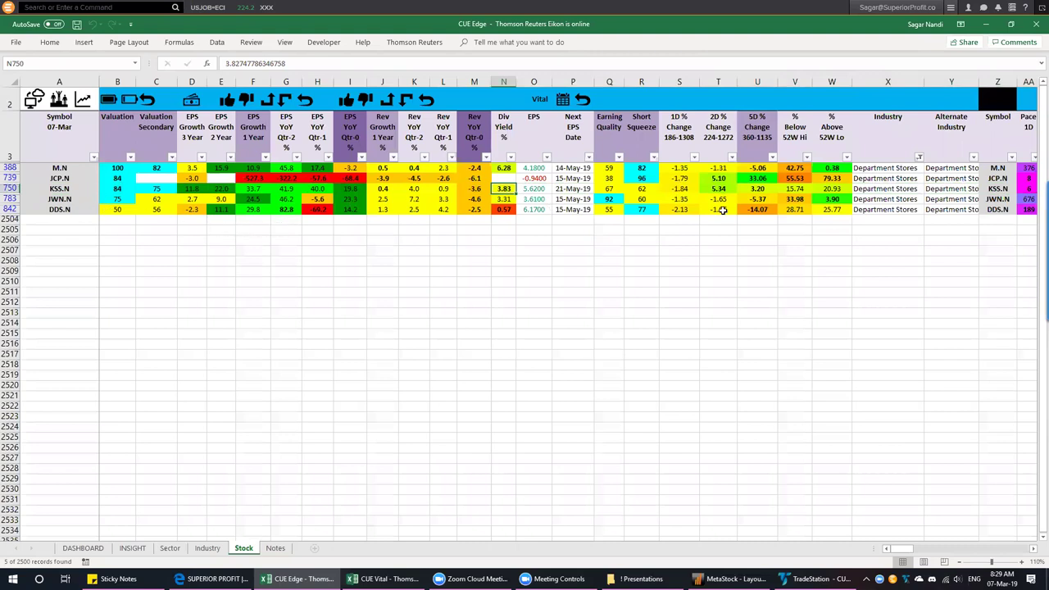
left_click(763, 179)
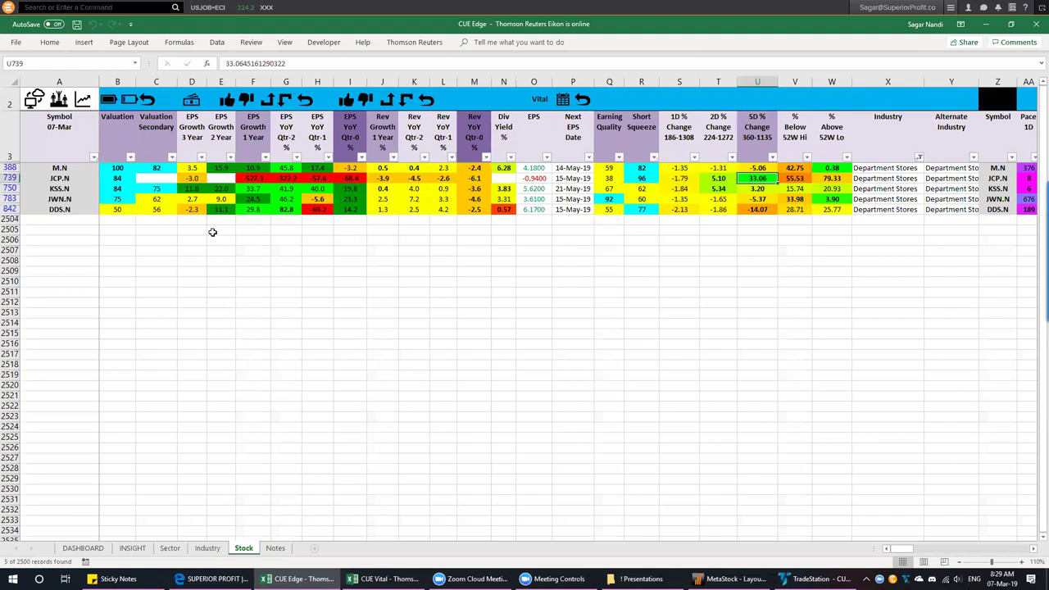
left_click(76, 179)
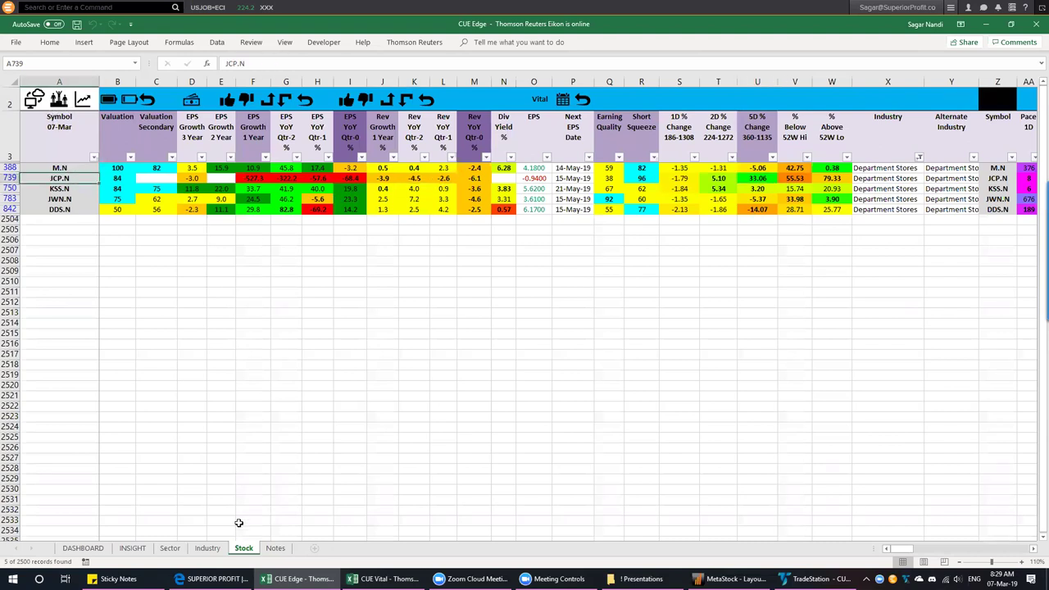
Check the Department Stores rankings on the Industry sheet, then return to the Stock sheet and highlight the KSS.N row
left_click(207, 548)
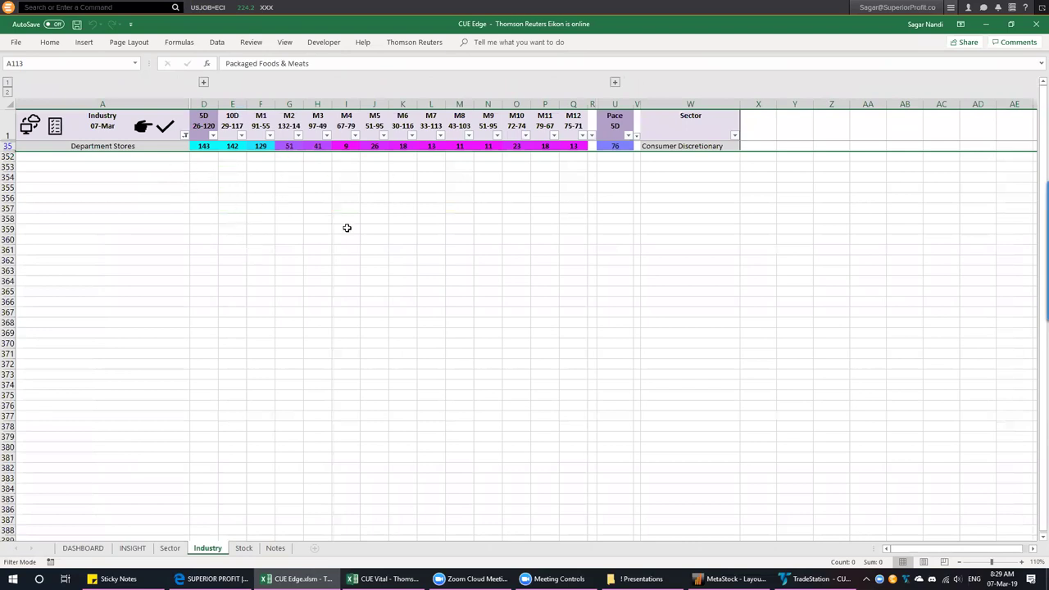
left_click(244, 548)
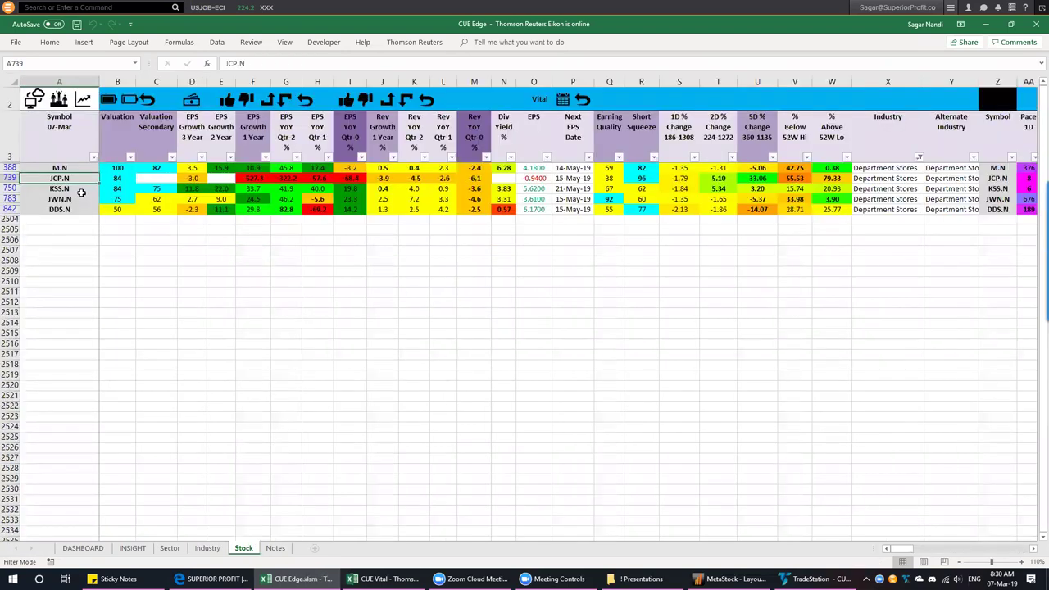
left_click(10, 189)
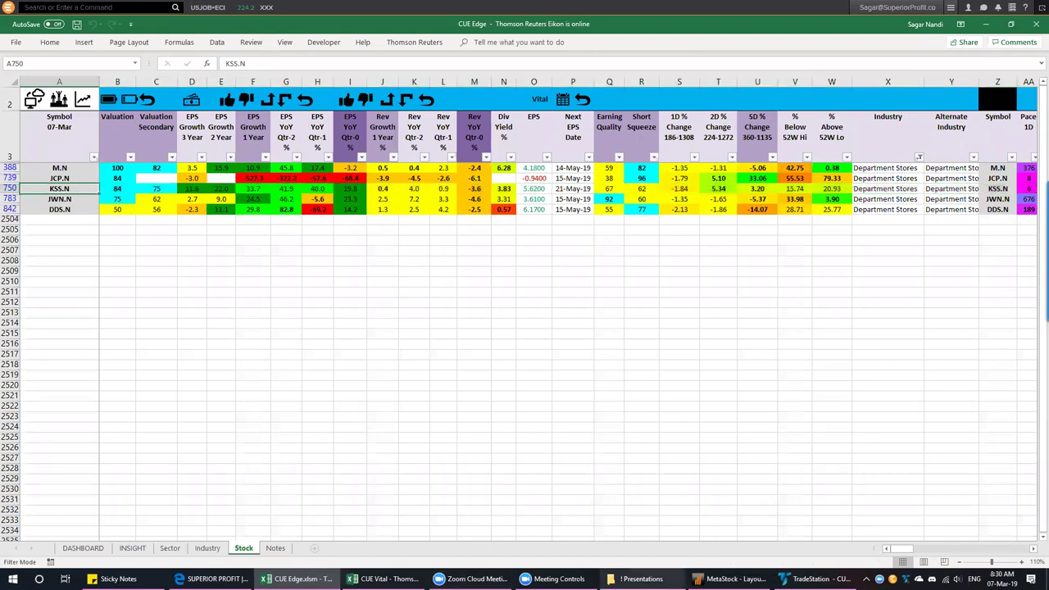
Switch to TradeStation and load the symbol KSS in the weekly and daily charts
key("alt+Tab")
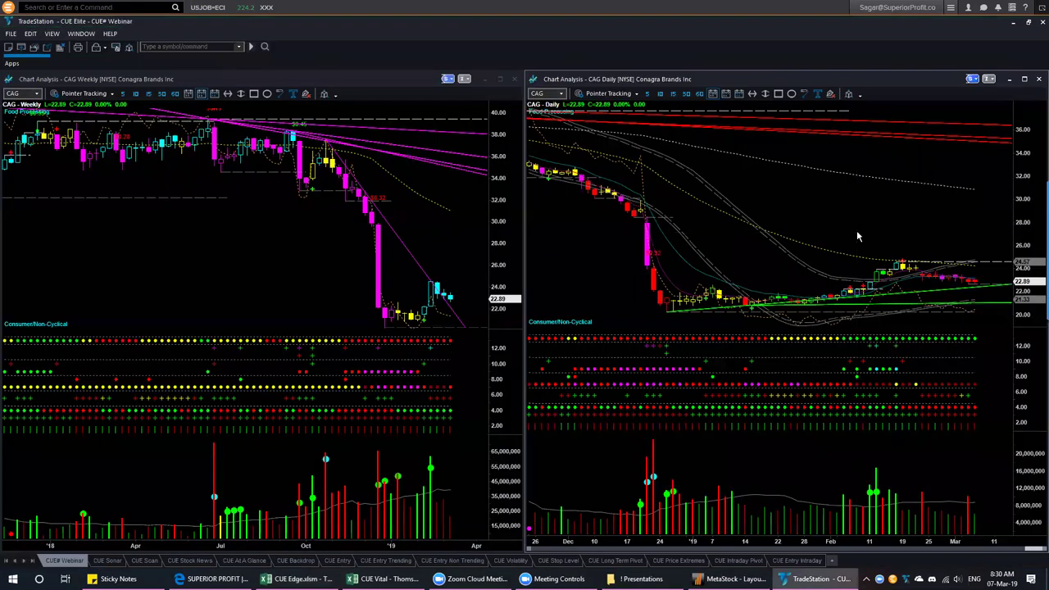
type("KSS")
key("Return")
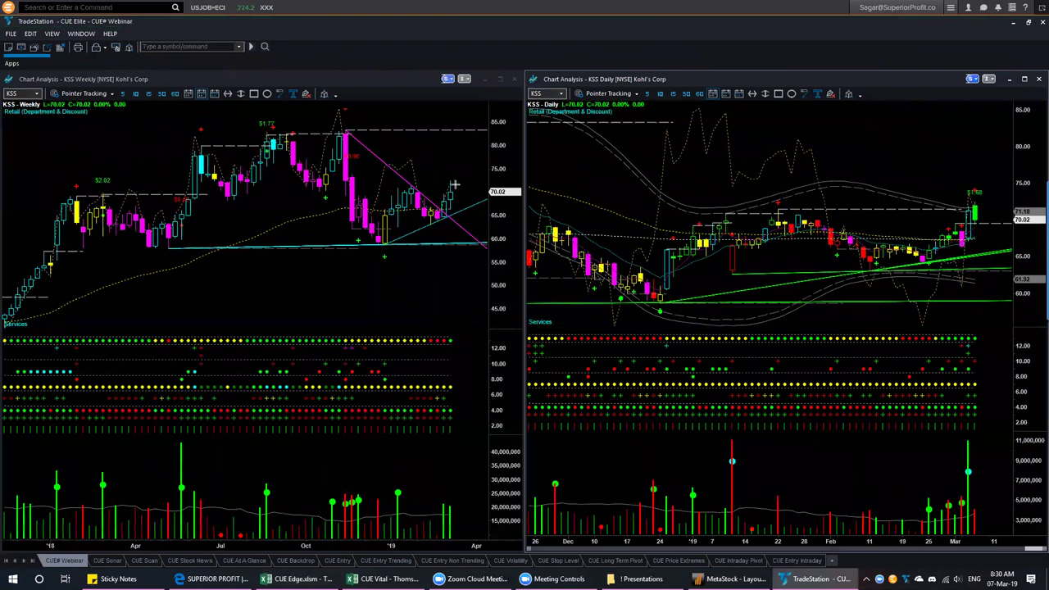
Draw arrows marking the latest price moves and the trading range on the KSS weekly and daily charts, and erase all the annotations
left_click_drag(477, 151, 456, 182)
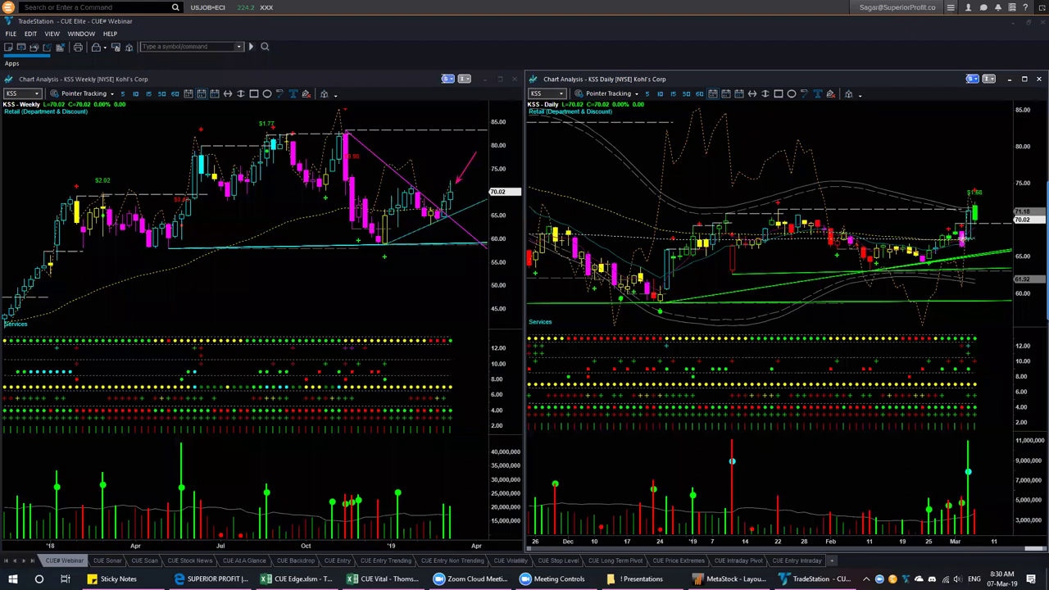
left_click_drag(933, 229, 957, 201)
left_click_drag(960, 167, 972, 182)
left_click_drag(984, 222, 996, 199)
left_click_drag(736, 216, 943, 215)
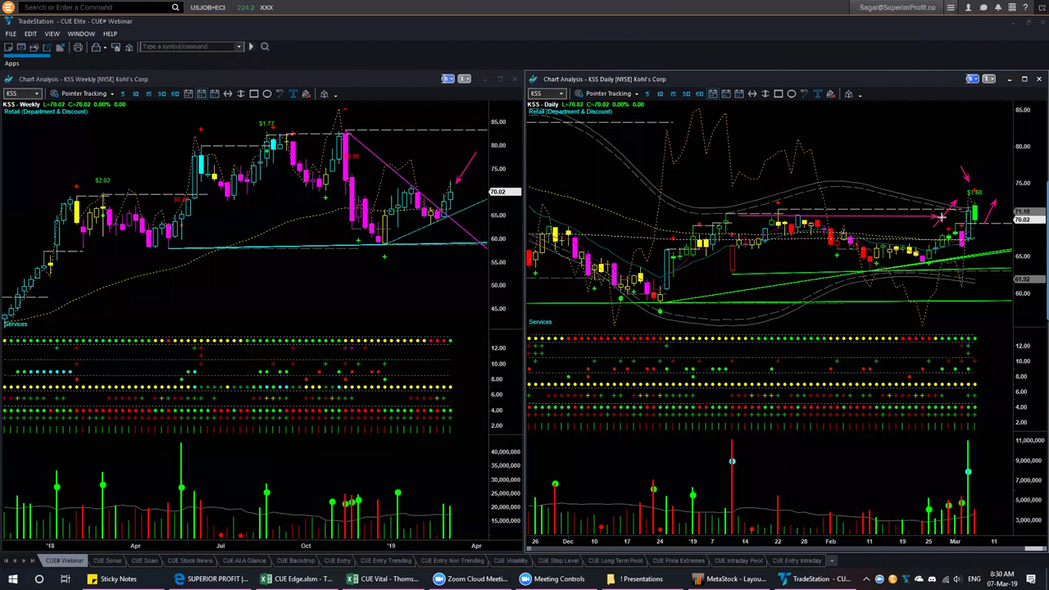
left_click_drag(738, 267, 970, 267)
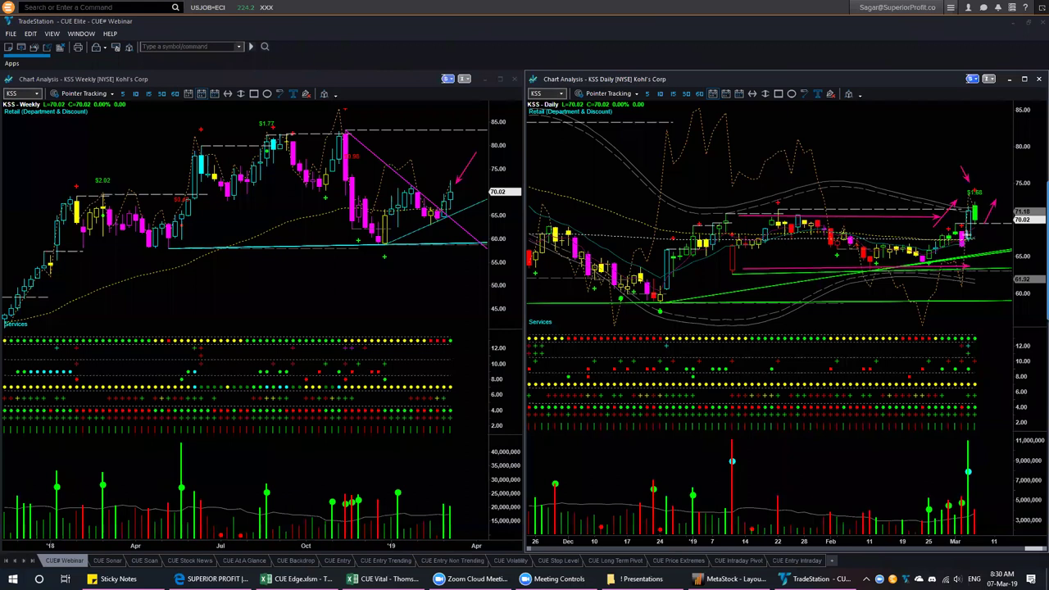
key("e")
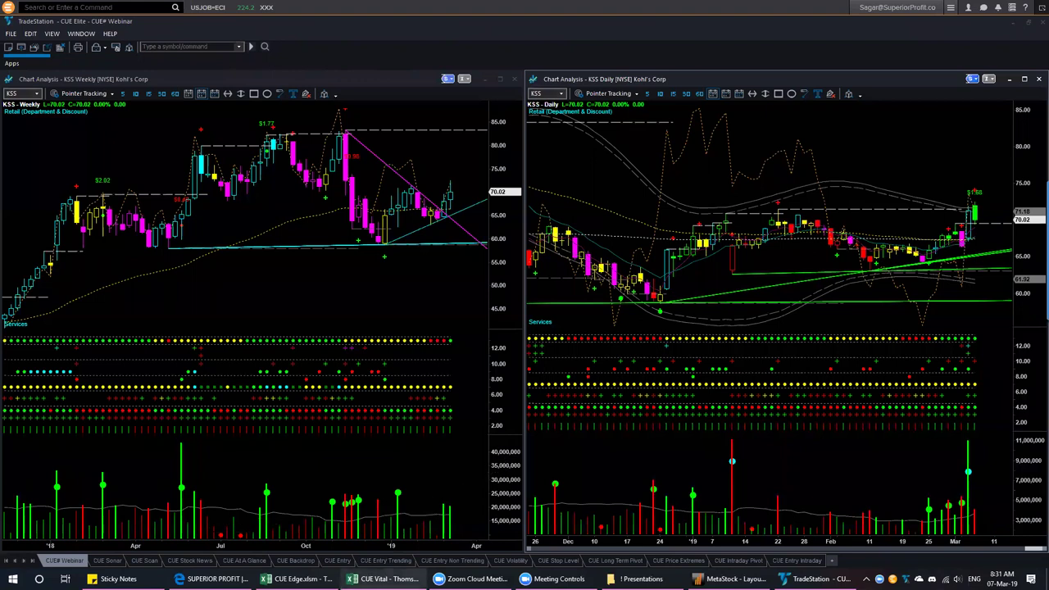
Switch back to the CUE Edge workbook and show the full, unfiltered stock list on the Stock sheet
left_click(381, 579)
left_click(300, 578)
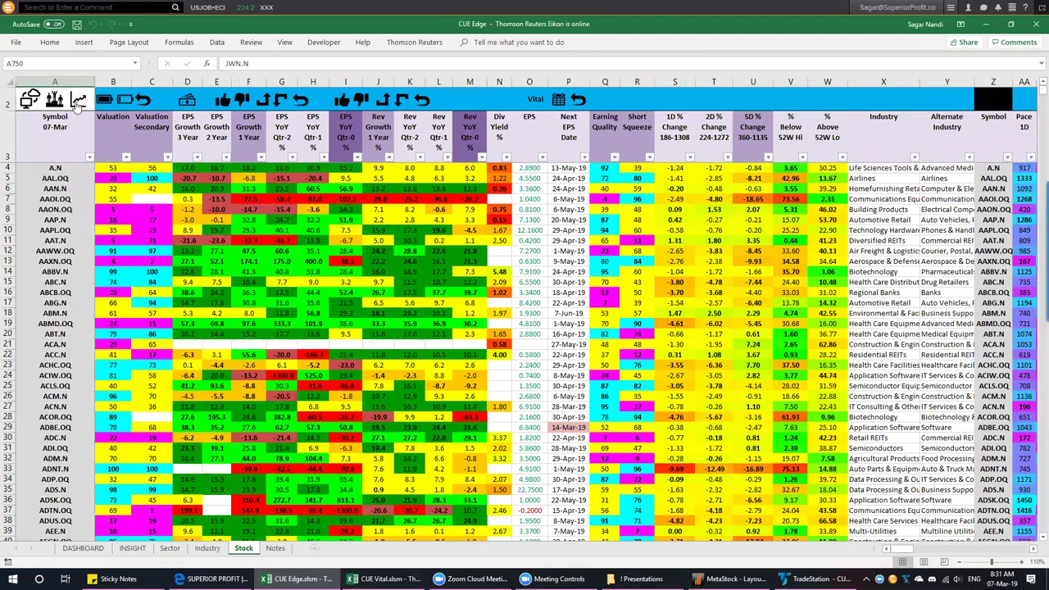
On the DASHBOARD sheet, set the Technical Trading System to CUEGlobal
left_click(76, 549)
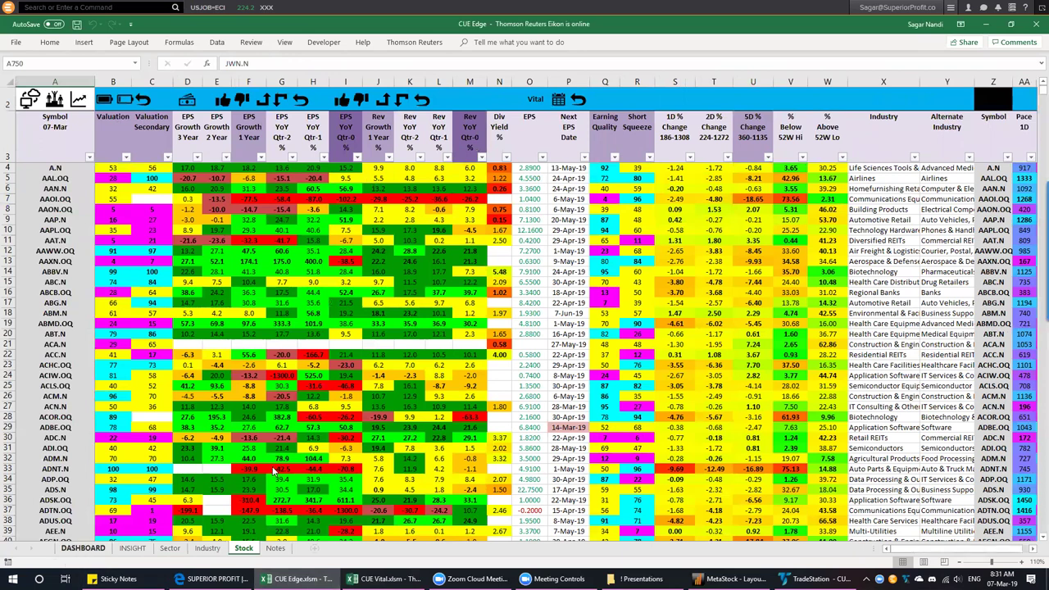
left_click(742, 126)
left_click(789, 130)
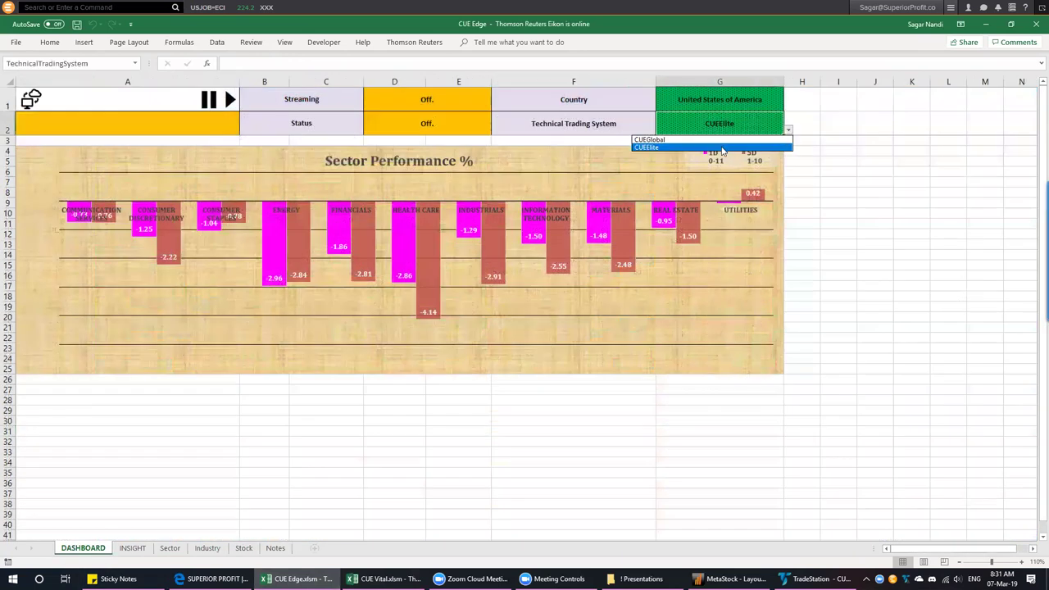
left_click(721, 141)
left_click(334, 456)
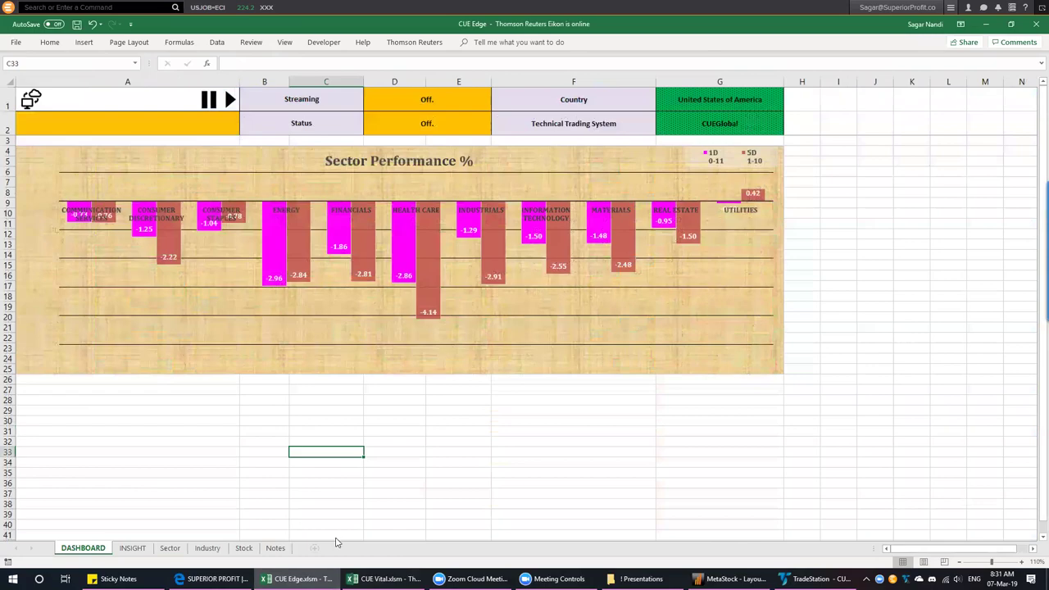
Switch to MetaStock and close all open charts without saving the changes
key("alt+Tab")
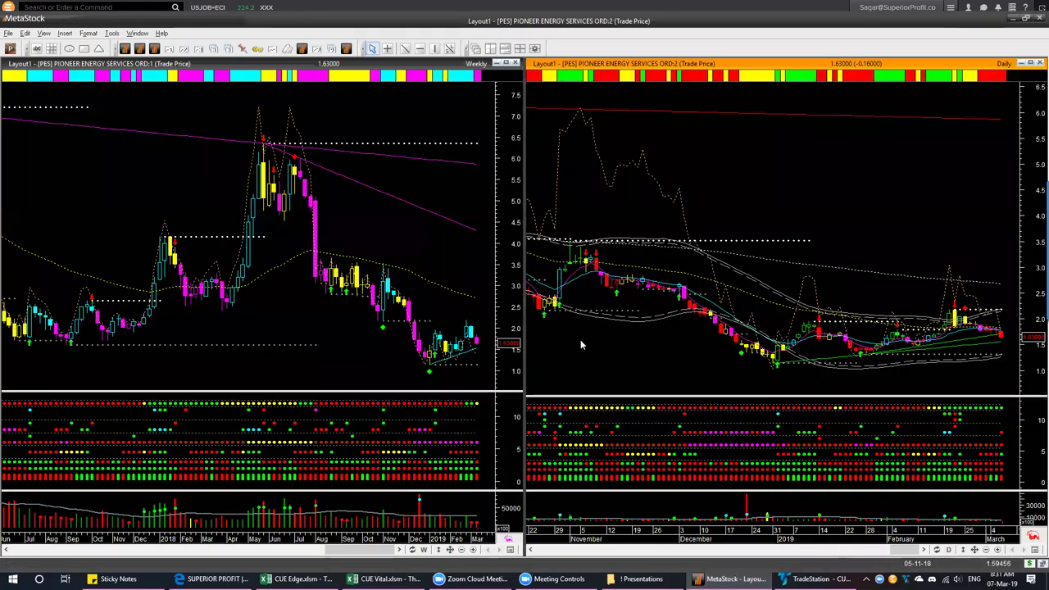
key("alt+f")
key("c")
key("n")
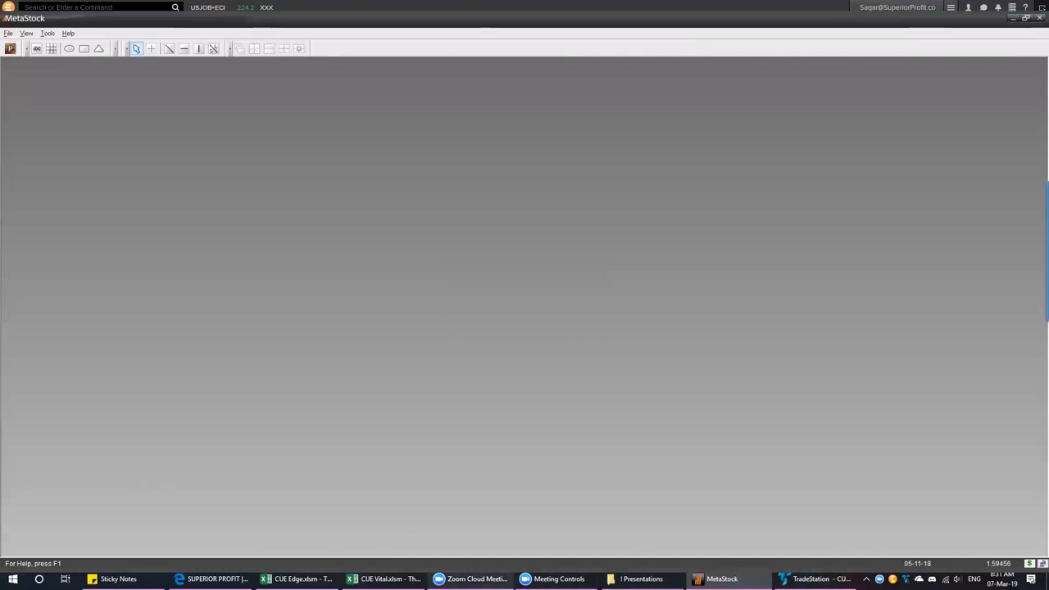
Return to the CUE Edge Stock sheet, highlight the AAWW.OQ row, and open that stock's weekly and daily charts in MetaStock
left_click(299, 579)
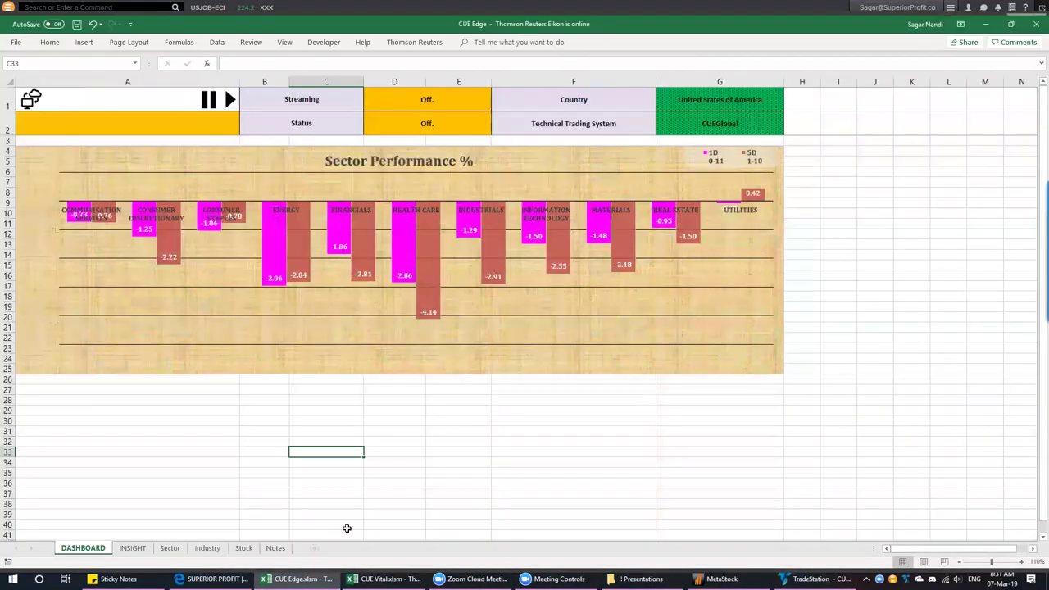
left_click(243, 549)
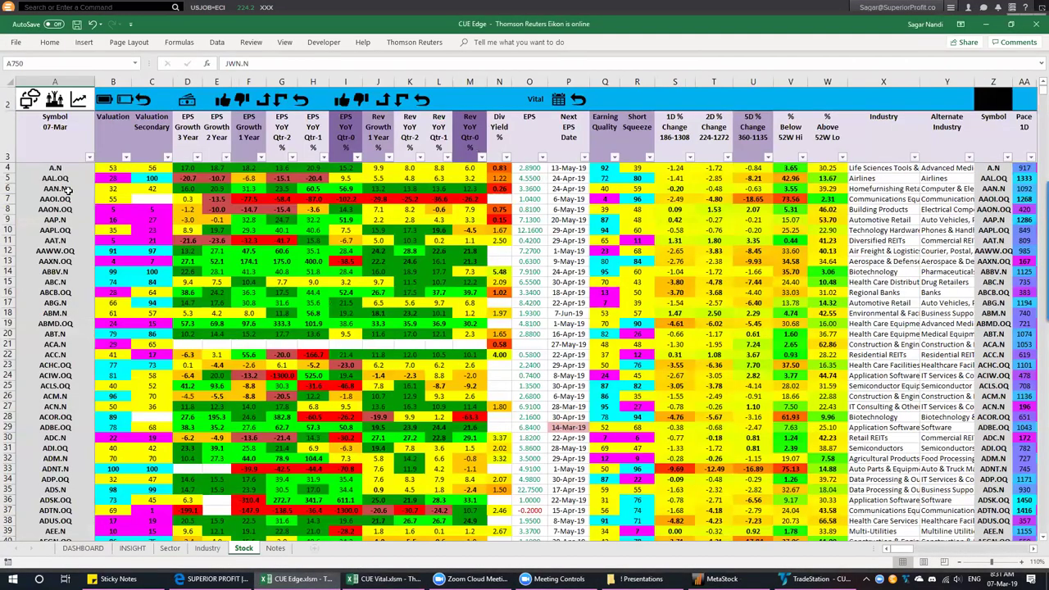
left_click(72, 251)
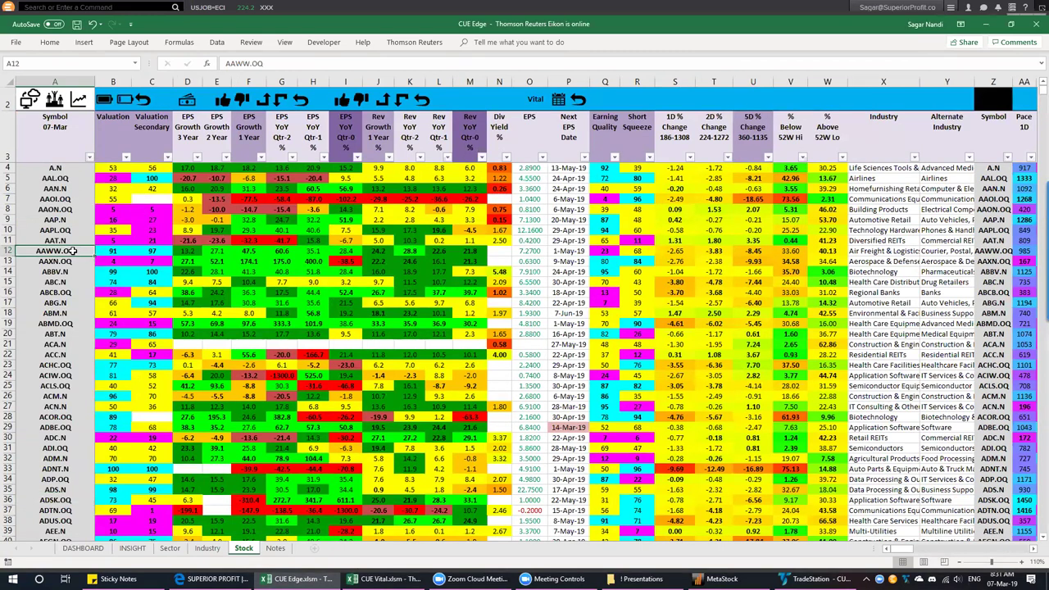
left_click(7, 251)
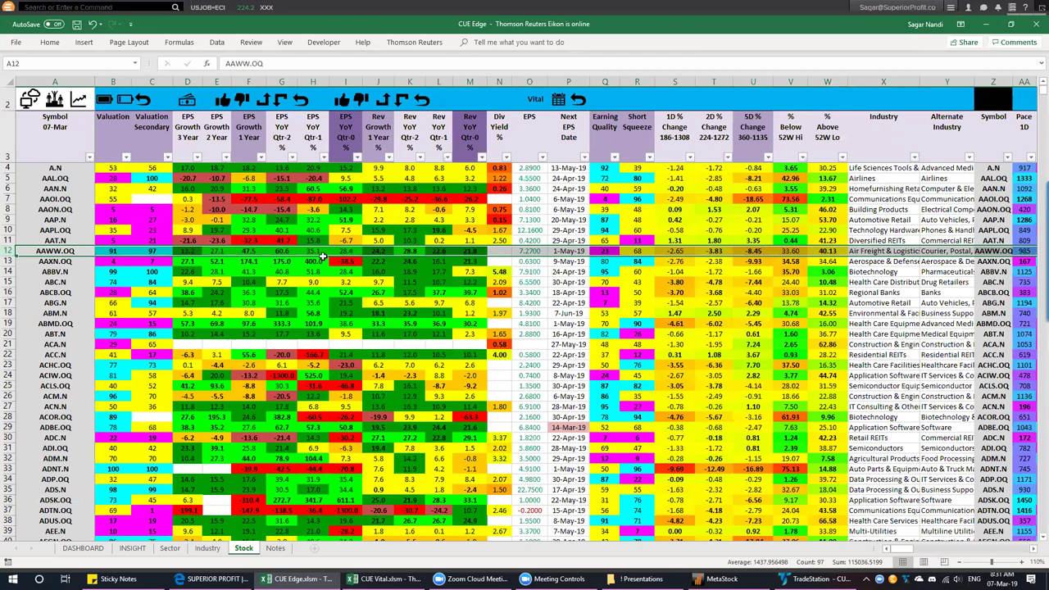
left_click(187, 252)
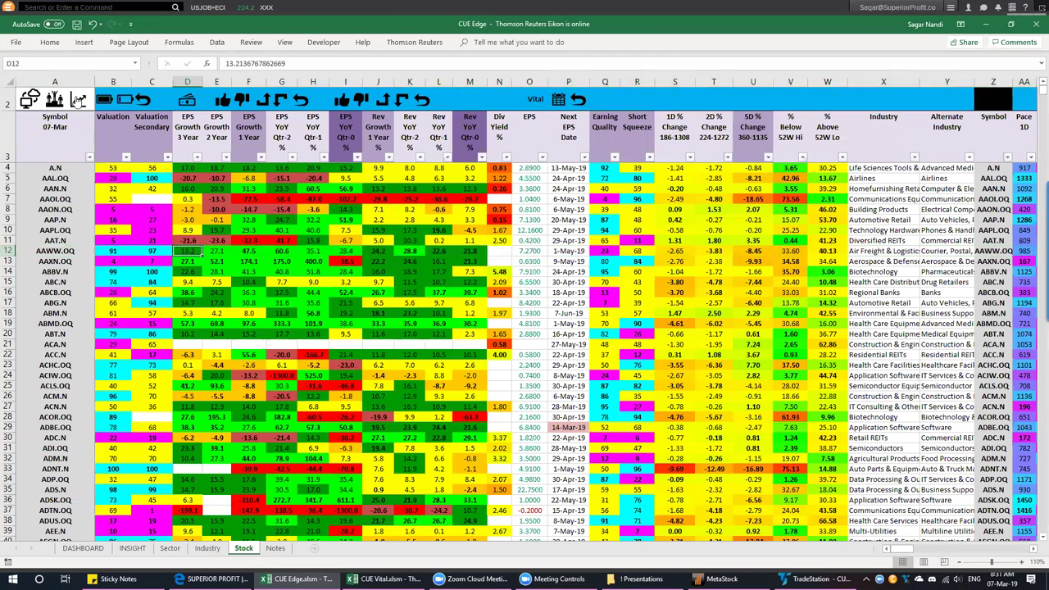
left_click(77, 98)
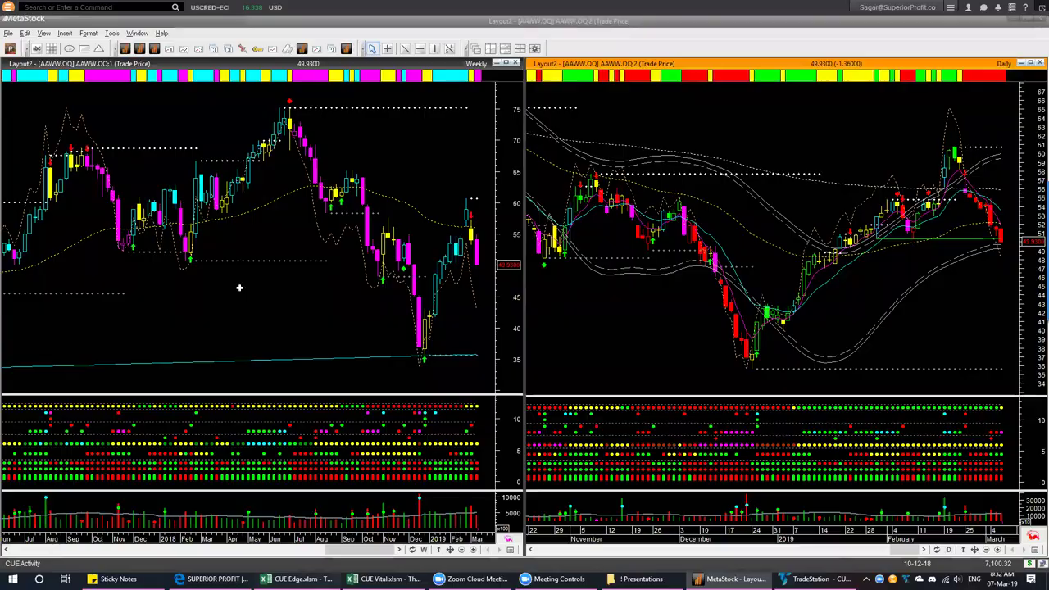
Switch back to CUE Edge and set the Technical Trading System on the DASHBOARD sheet to CUEElite
key("alt+Tab")
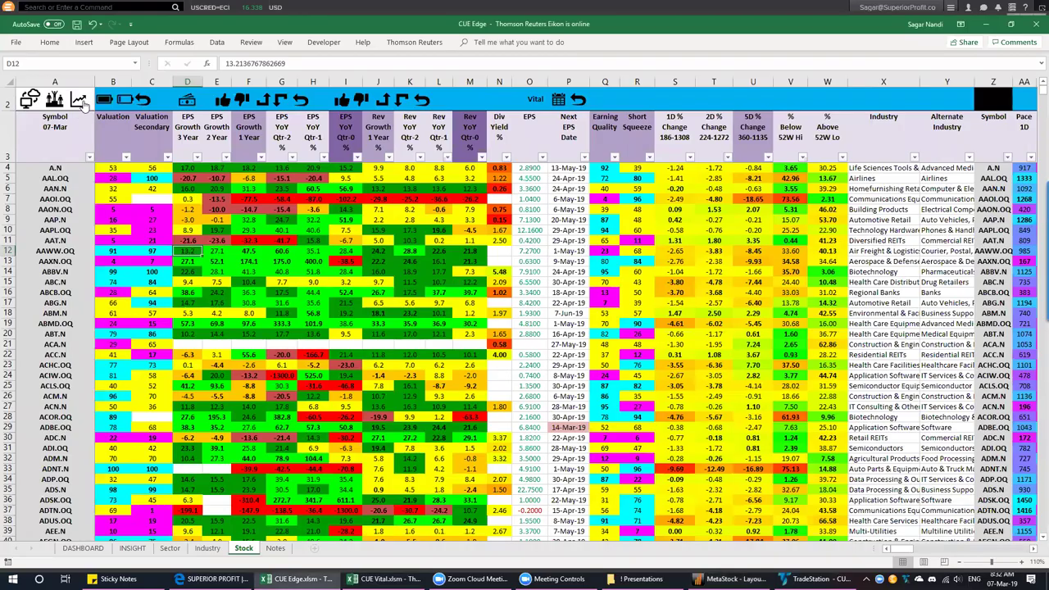
left_click(80, 549)
left_click(775, 128)
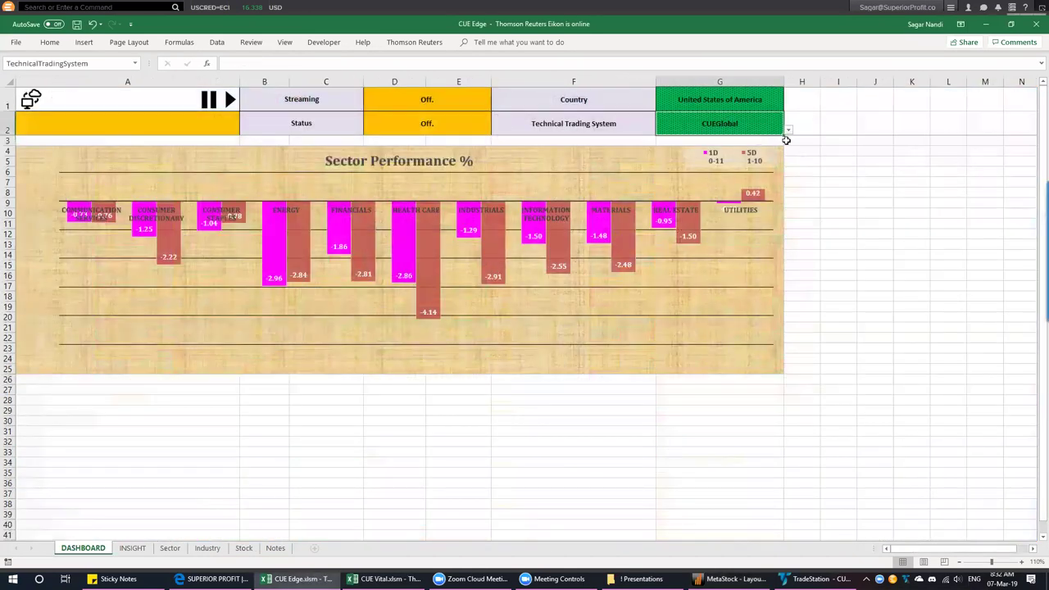
left_click(789, 130)
left_click(722, 144)
left_click(459, 461)
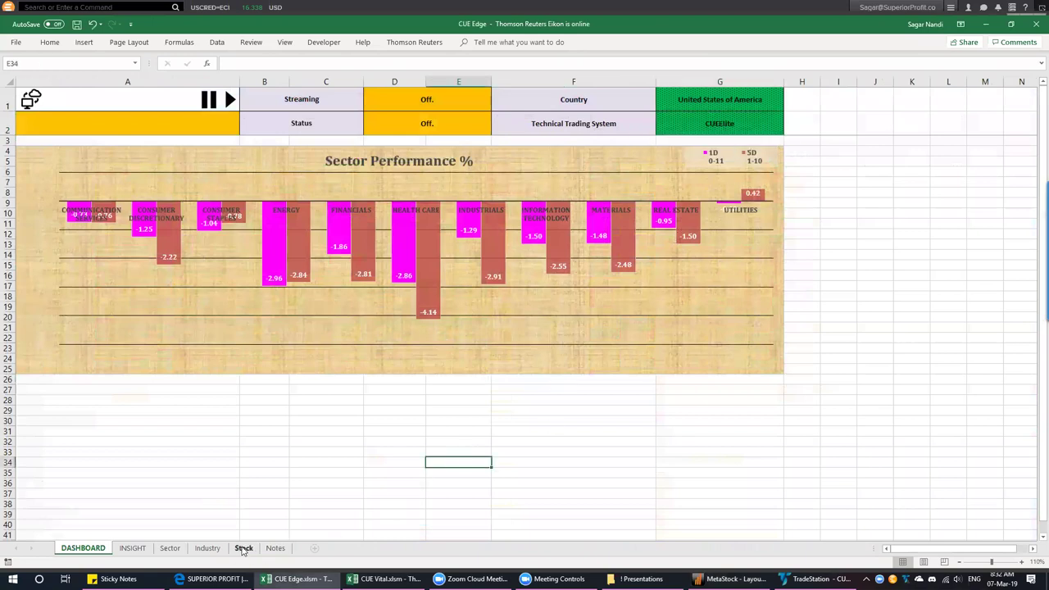
Choose AAWW.OQ on the Stock sheet for charting, then switch to TradeStation and view its row in the CUE Sonar workspace
left_click(243, 548)
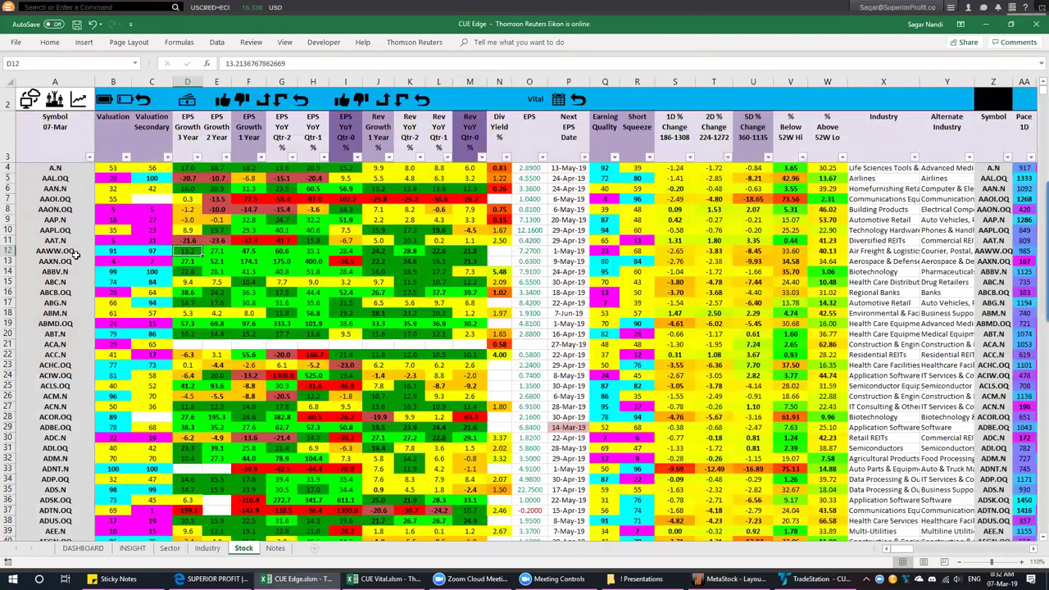
left_click(73, 251)
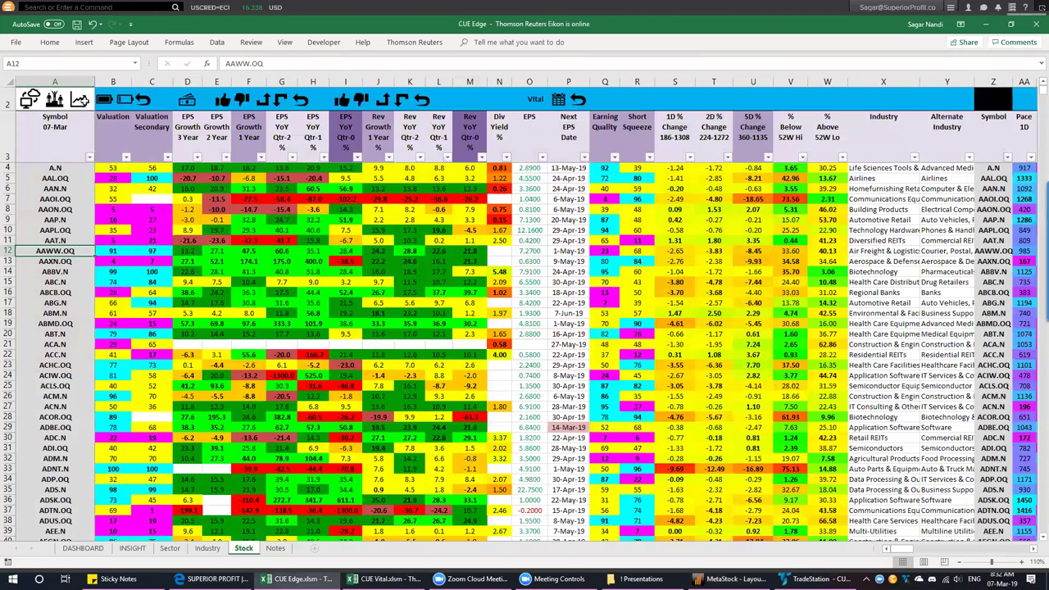
left_click(730, 579)
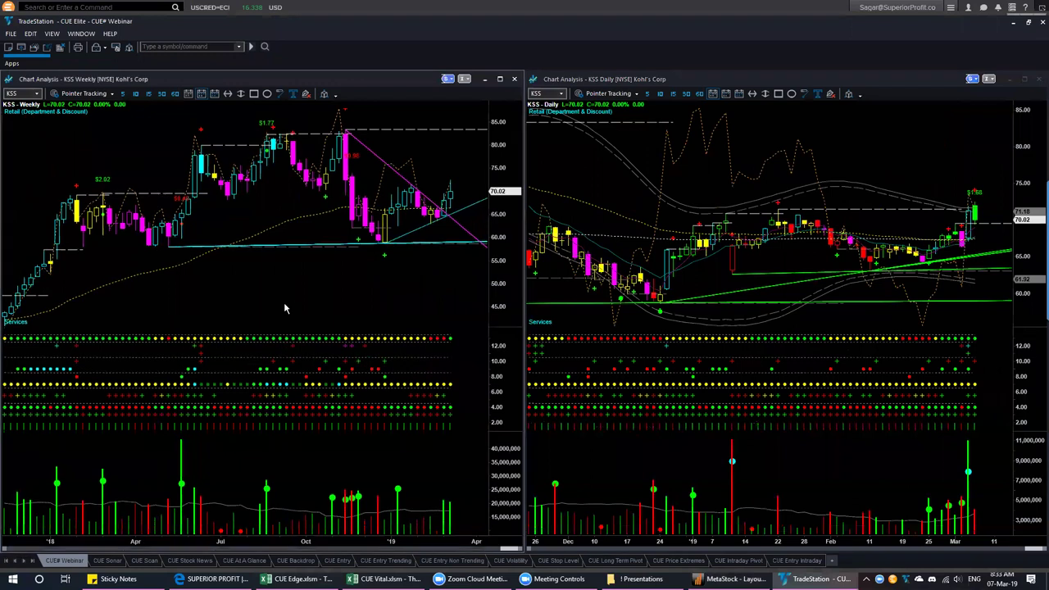
left_click(108, 560)
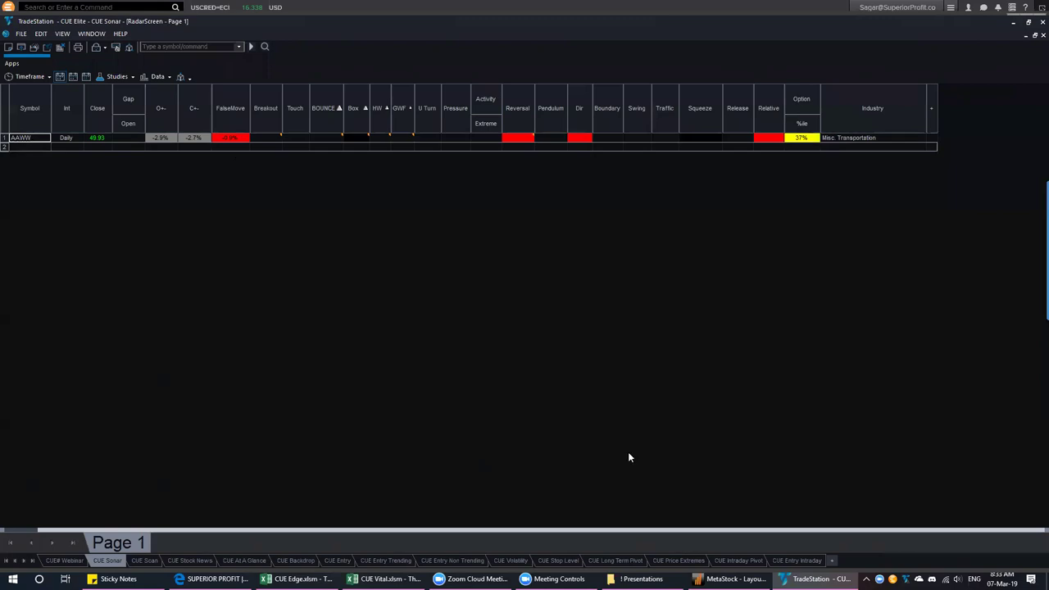
Switch back to CUE Edge, filter the Stock sheet alternately for high and low Valuation scores, and clear the valuation filter
left_click(297, 579)
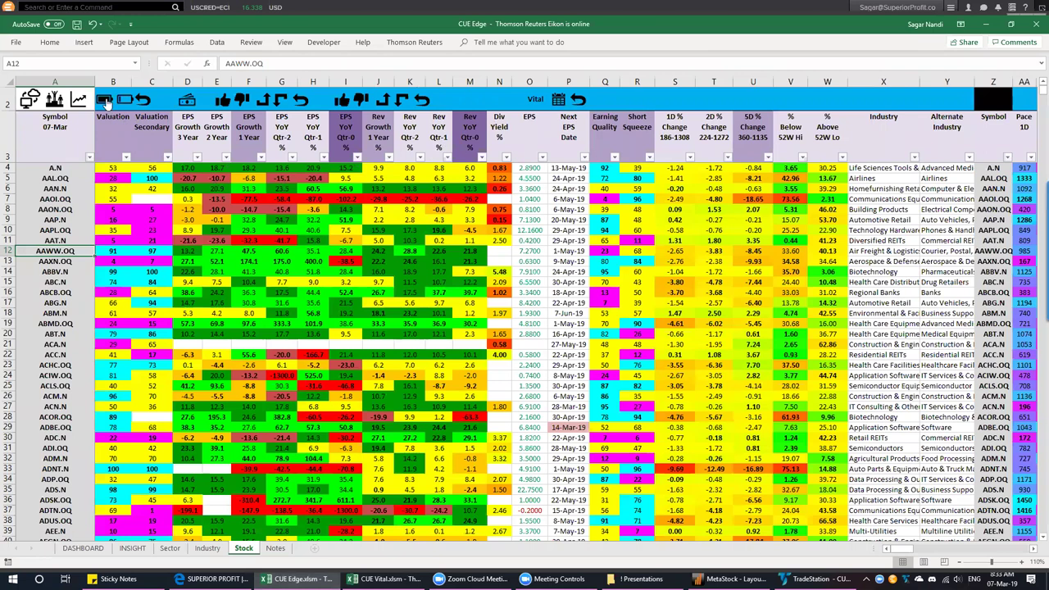
left_click(105, 100)
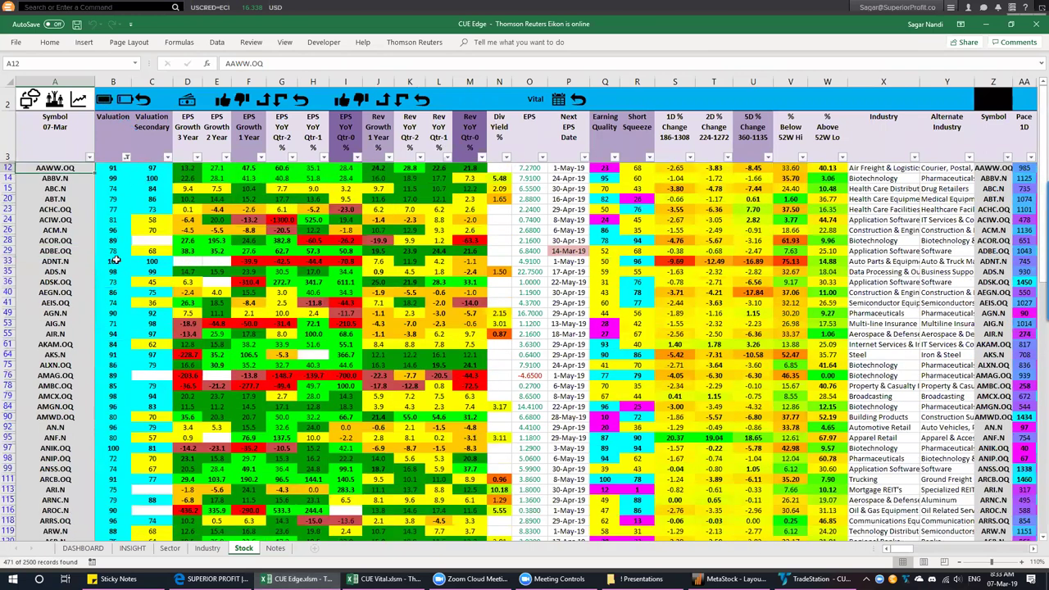
left_click(124, 100)
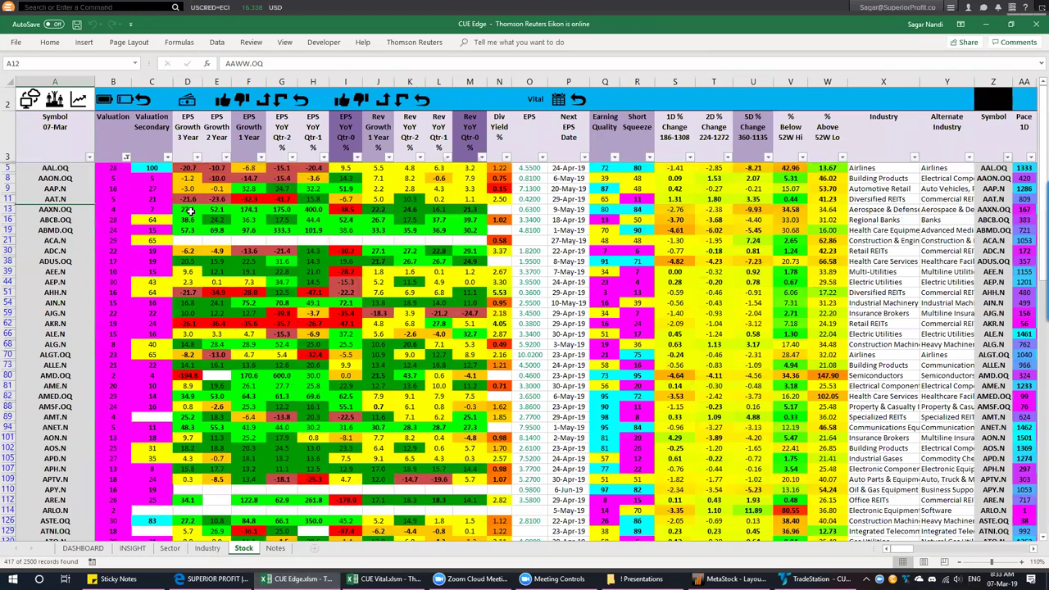
left_click(104, 100)
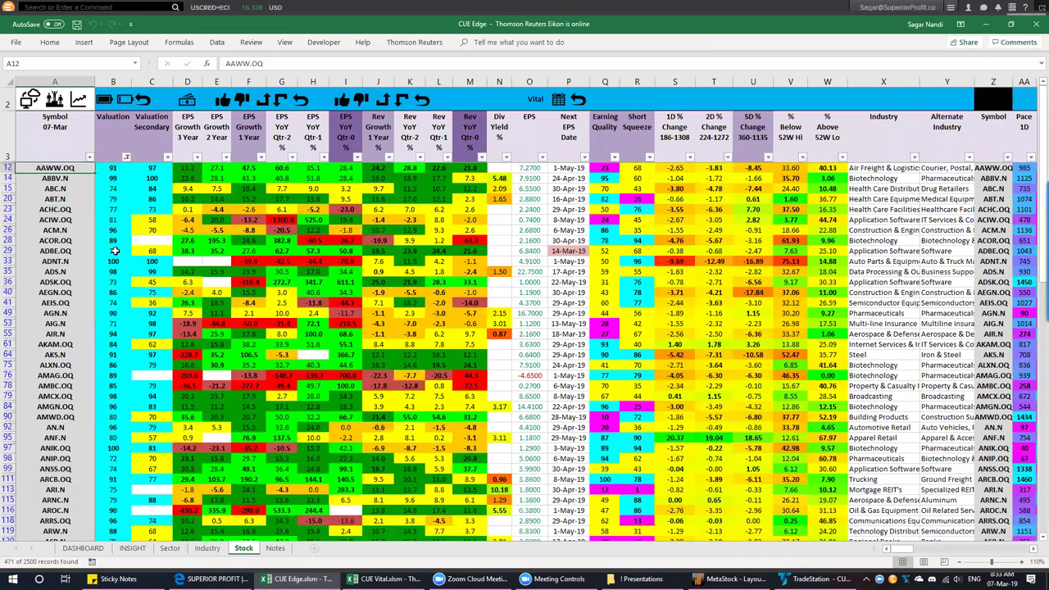
left_click(124, 100)
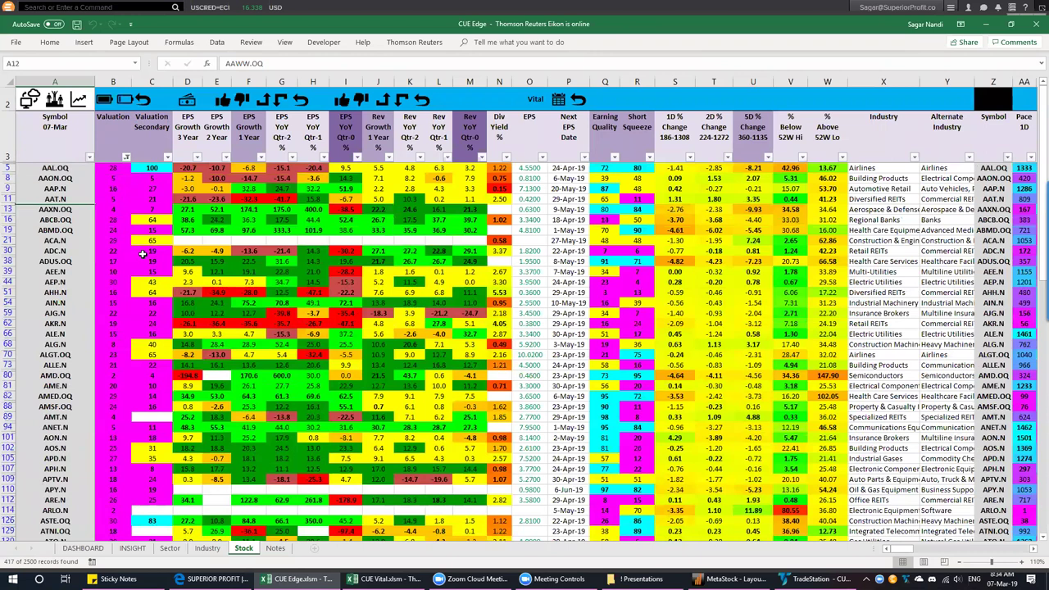
left_click(145, 100)
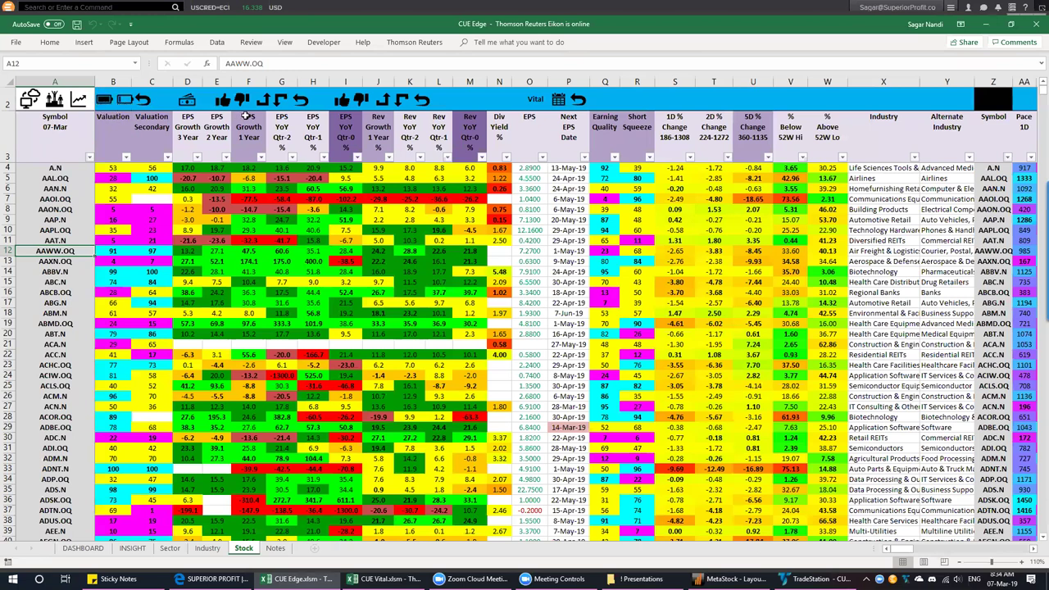
Filter for stocks with strong one-, two- and three-year EPS growth, examine their growth values, and clear the EPS filter
left_click(188, 101)
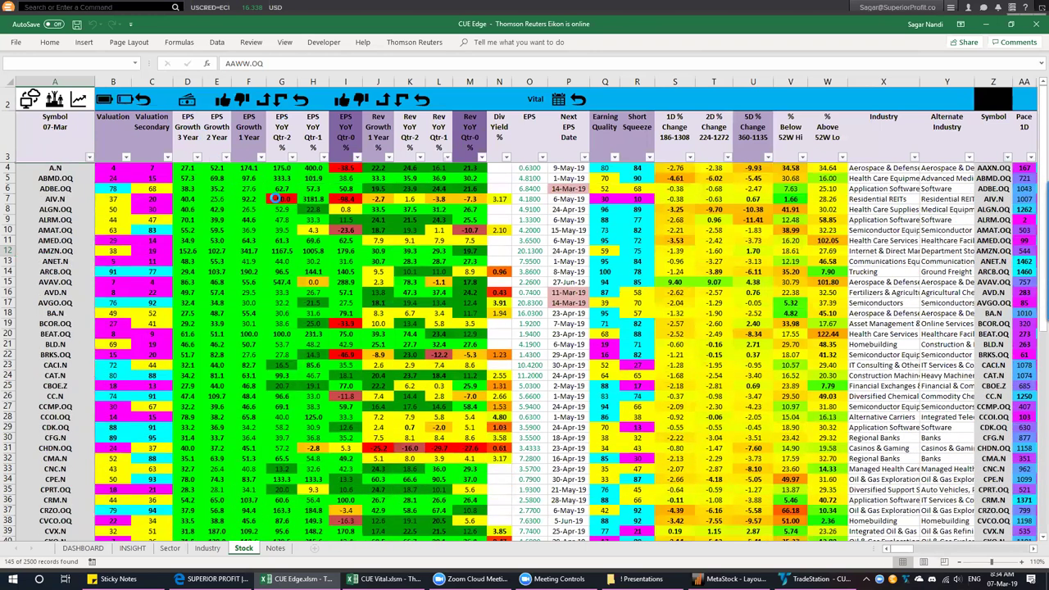
left_click_drag(189, 168, 244, 404)
left_click(253, 131)
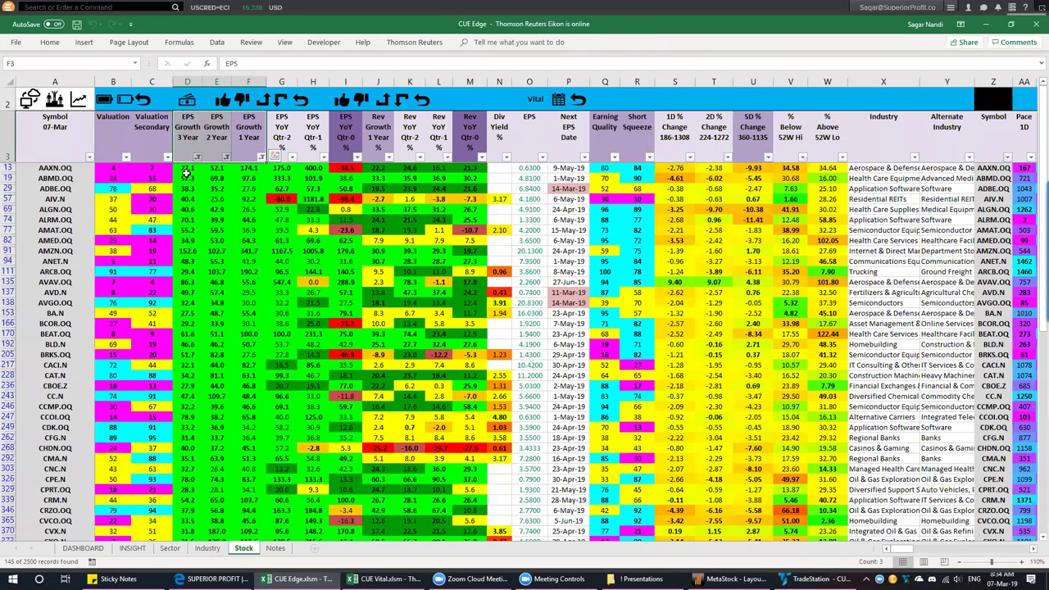
left_click_drag(191, 179, 250, 179)
left_click_drag(46, 168, 47, 365)
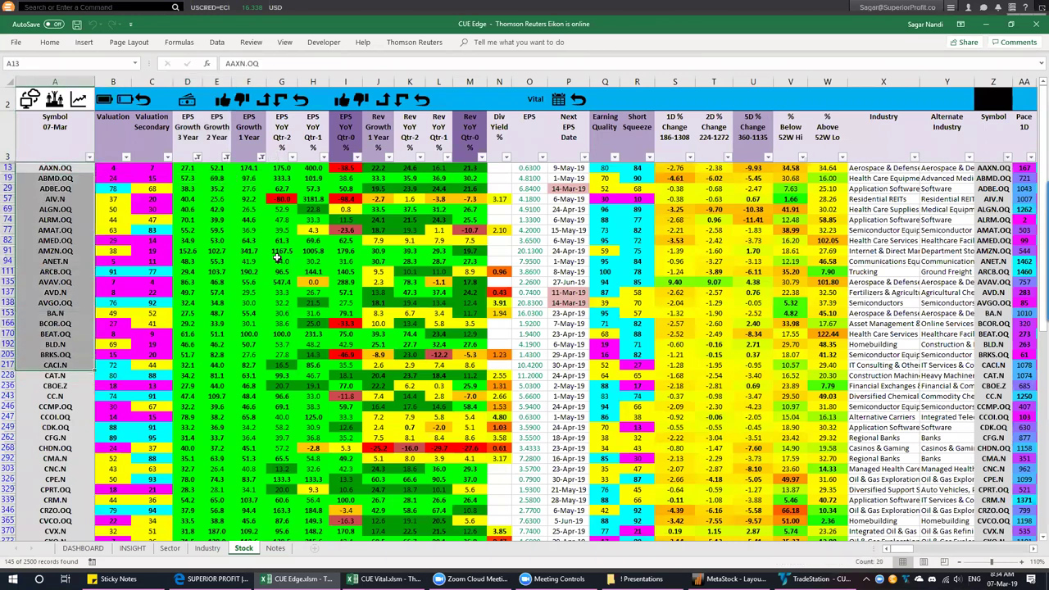
left_click(223, 187)
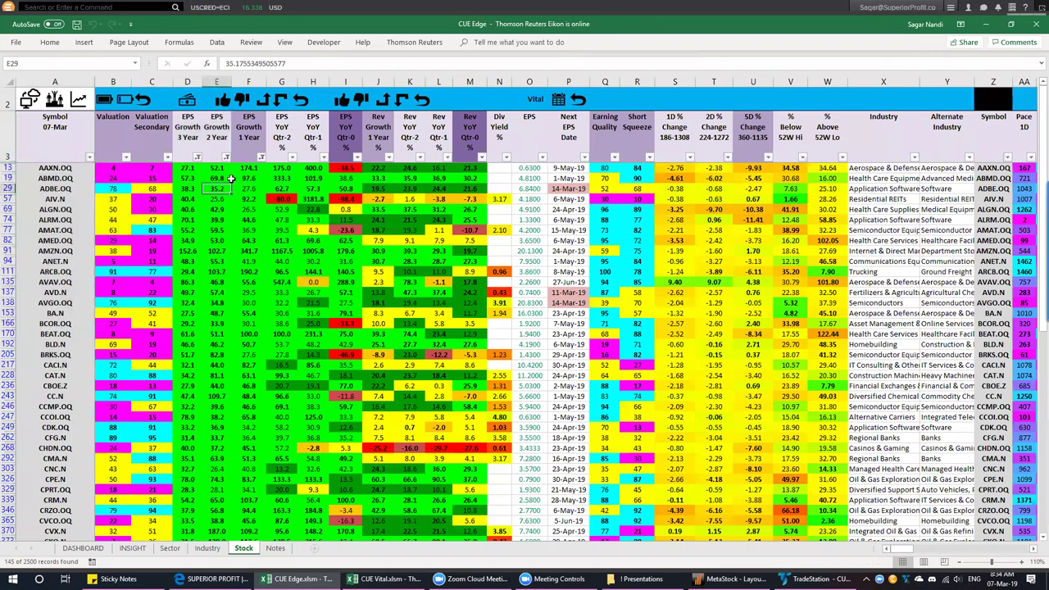
left_click(301, 100)
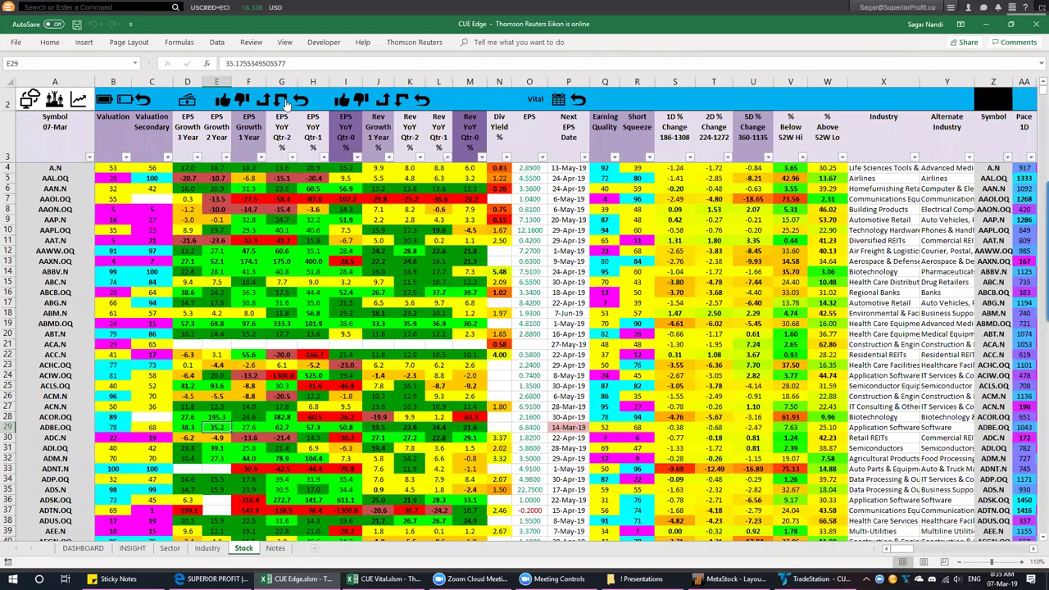
Filter for stocks whose one-year EPS growth exceeds their two-year growth, and sort them by EPS Growth 1 Year in descending order
left_click(224, 101)
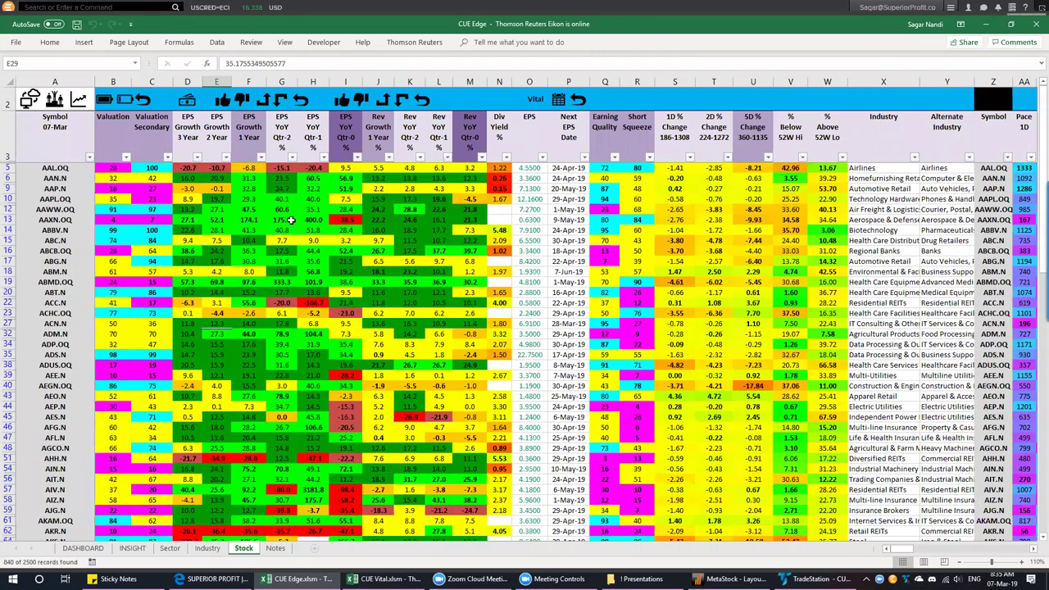
left_click(253, 168)
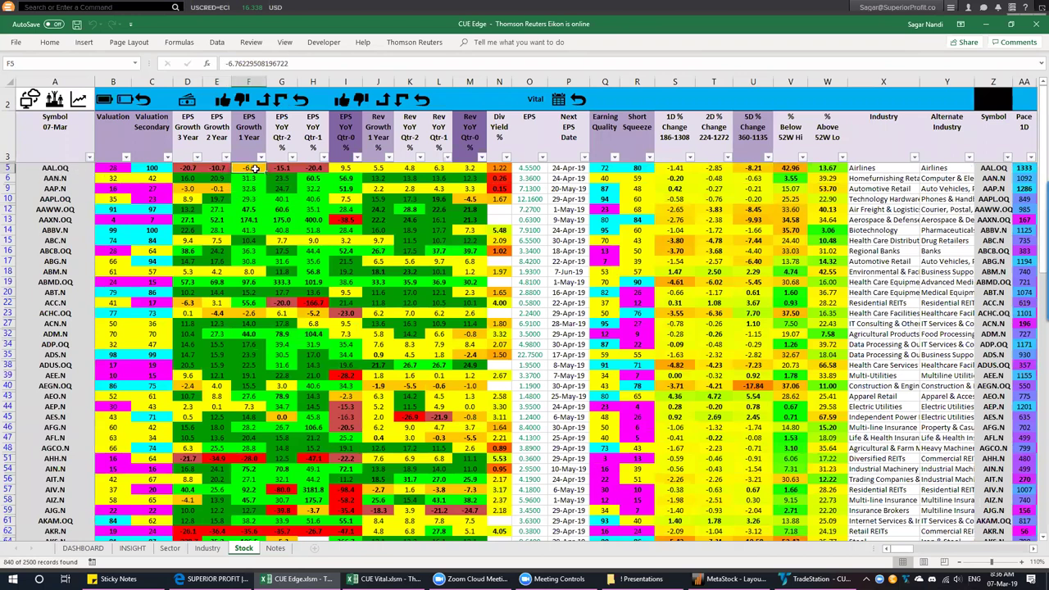
left_click_drag(256, 169, 220, 169)
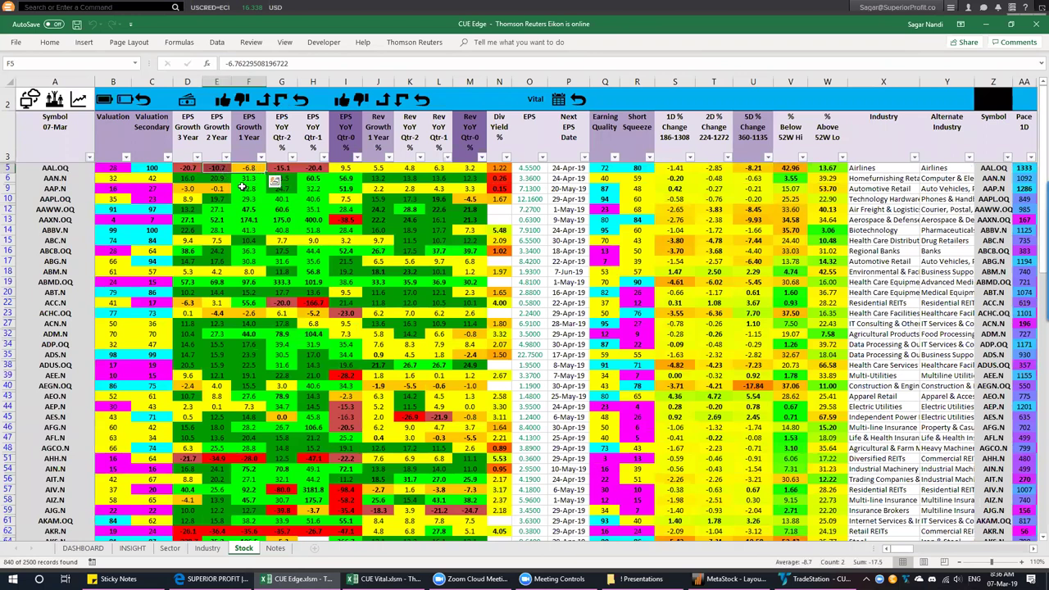
left_click(250, 167)
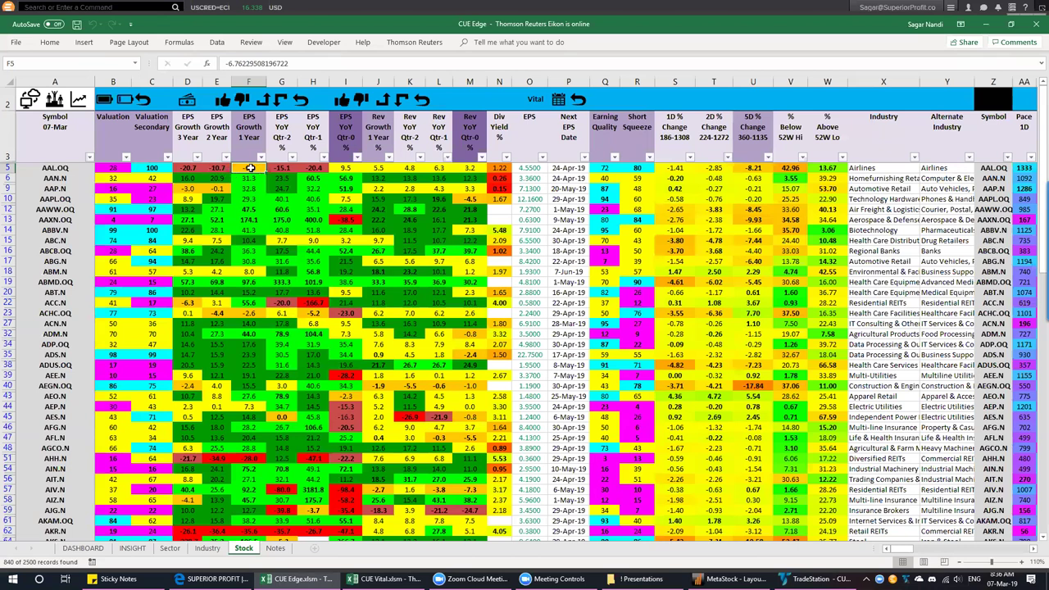
left_click_drag(250, 168, 230, 169)
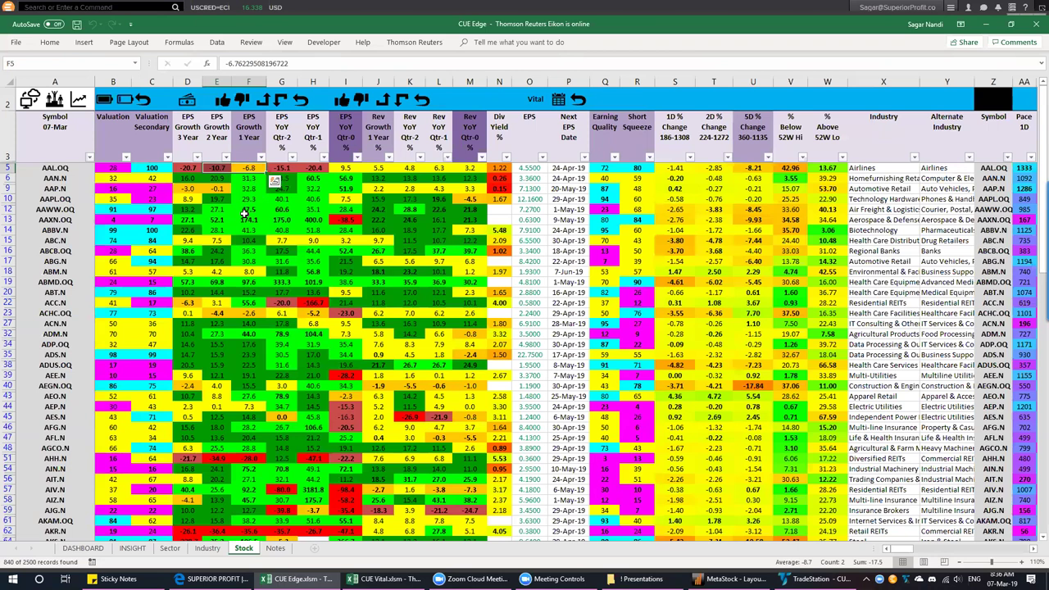
left_click(245, 149)
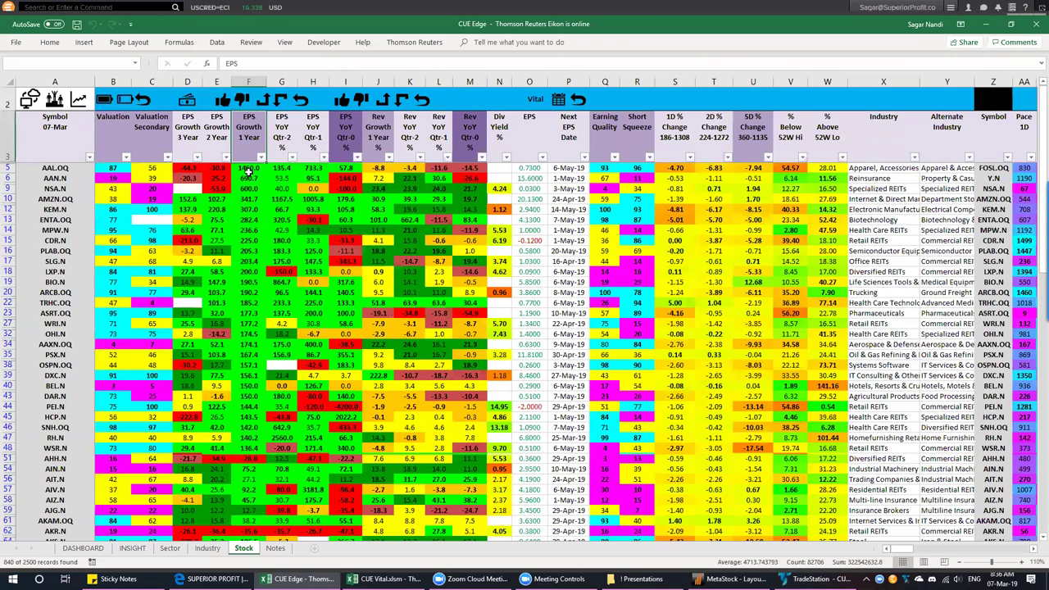
Examine the EPS Growth 1 Year values in the sorted list, from the highest down to the stocks at about 100%
left_click_drag(249, 168, 252, 346)
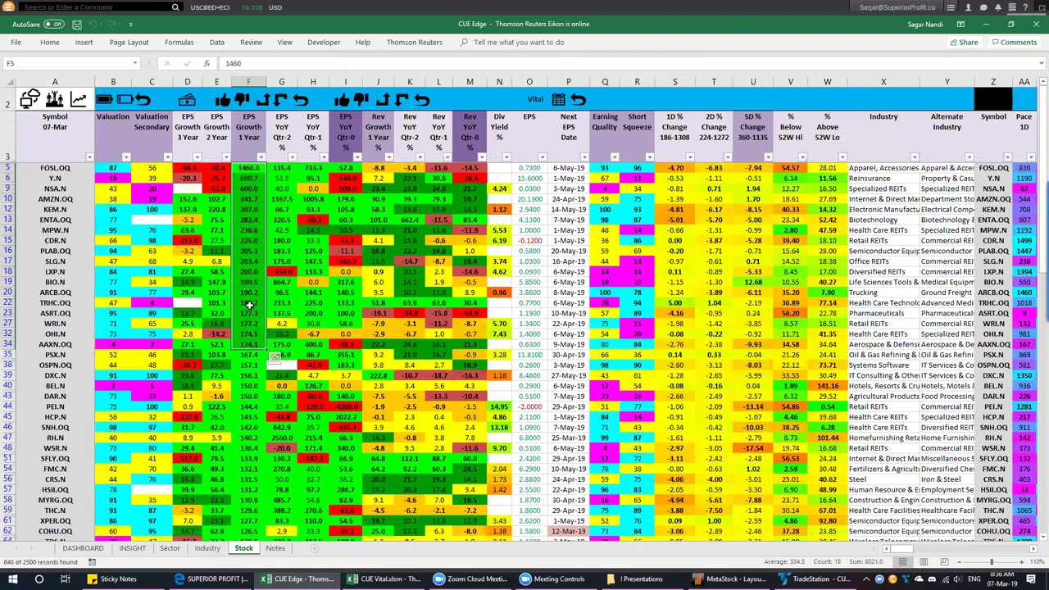
left_click_drag(249, 168, 251, 508)
scroll(243, 392, "down", 1)
scroll(244, 392, "down", 2)
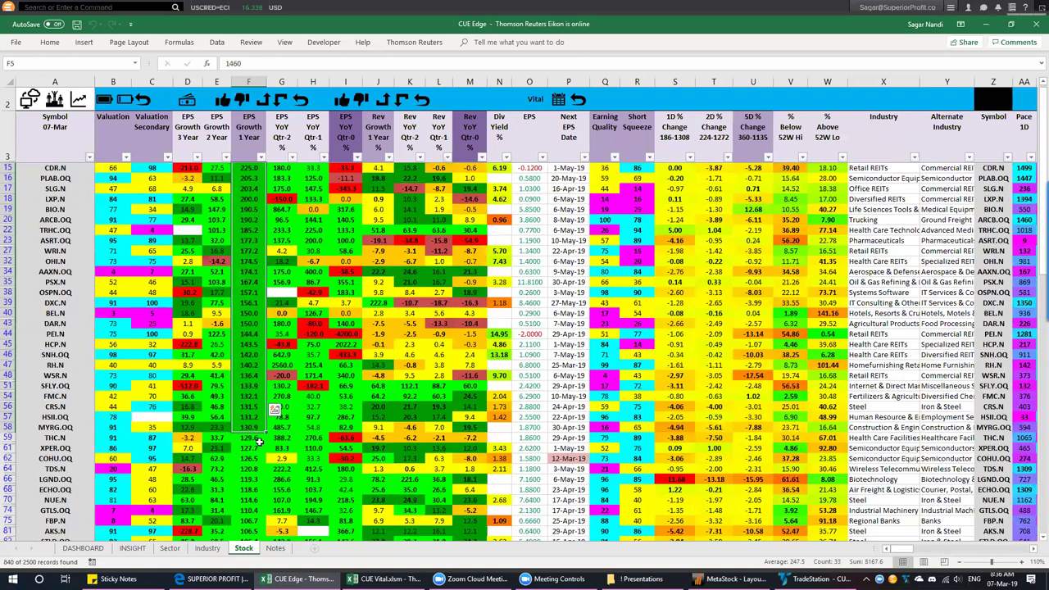
scroll(255, 461, "down", 6)
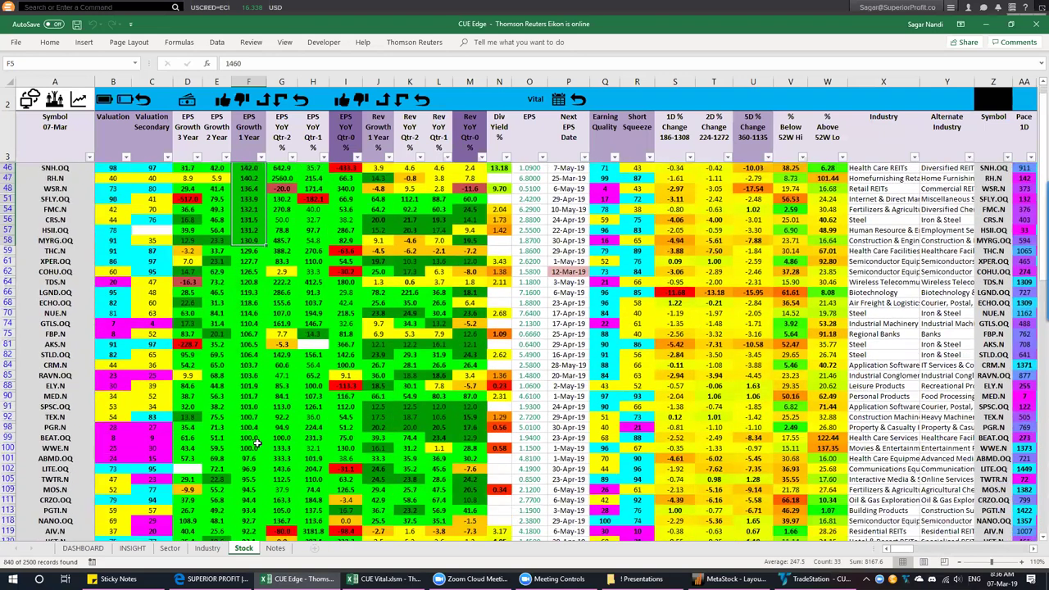
scroll(253, 398, "down", 3)
left_click_drag(249, 354, 252, 171)
scroll(254, 174, "up", 12)
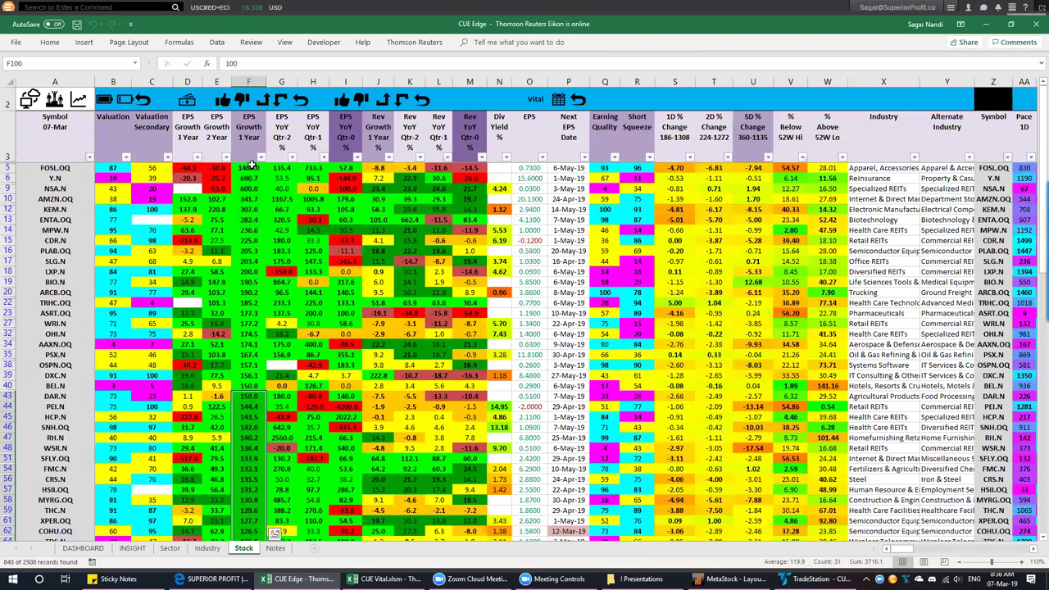
left_click(250, 168, "shift")
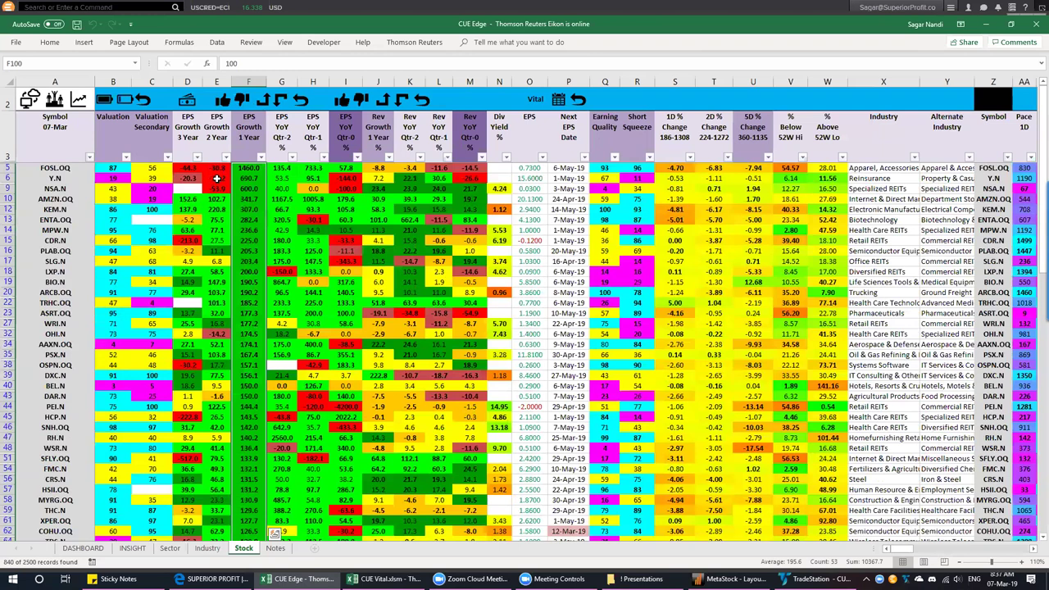
Clear the filter and show only stocks whose EPS growth turns from negative over two years to positive over one year
left_click(255, 189)
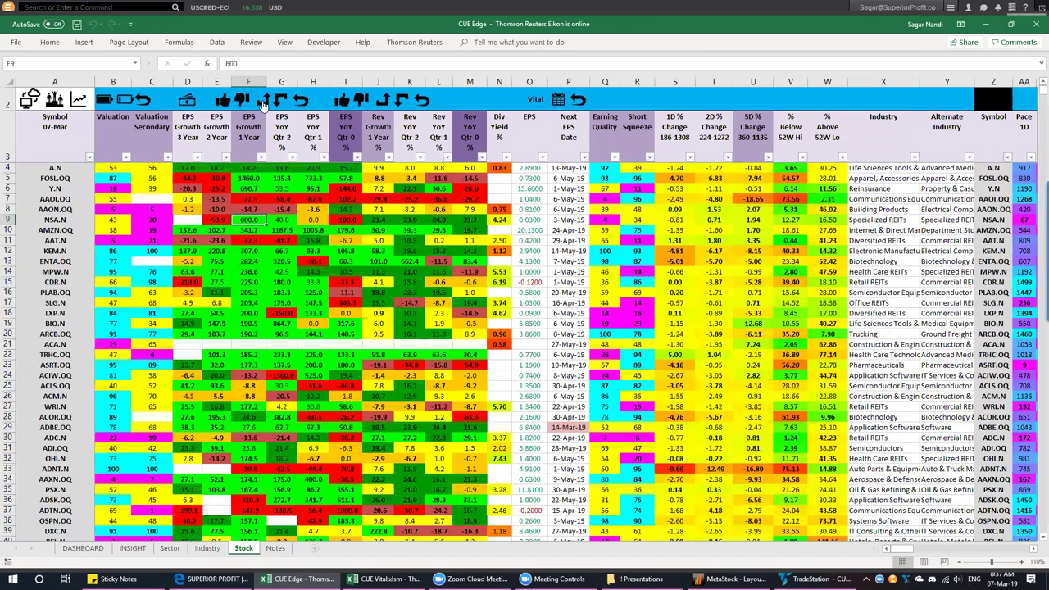
left_click(264, 101)
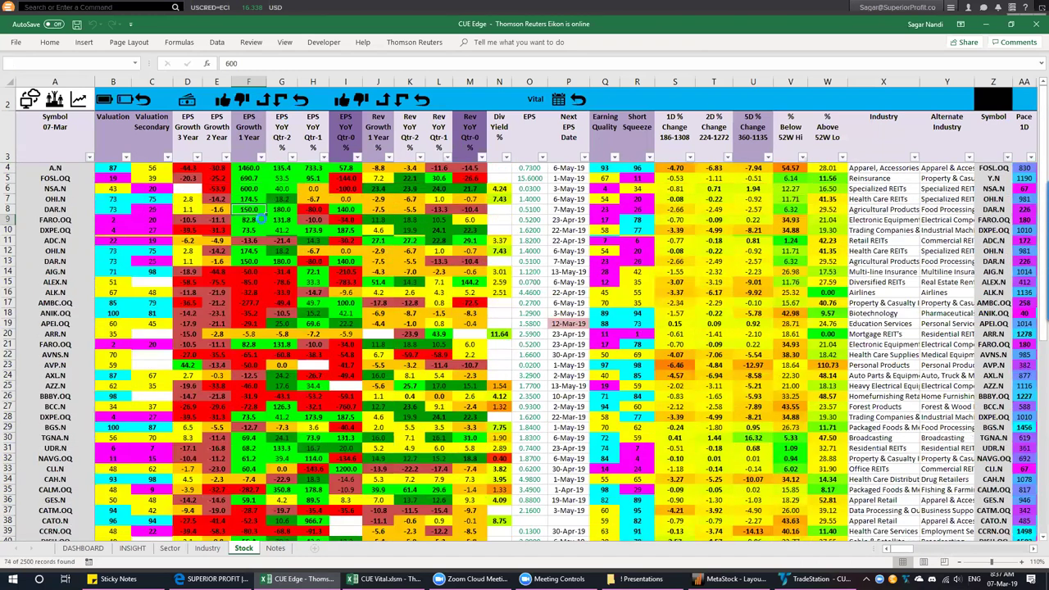
left_click_drag(218, 168, 249, 489)
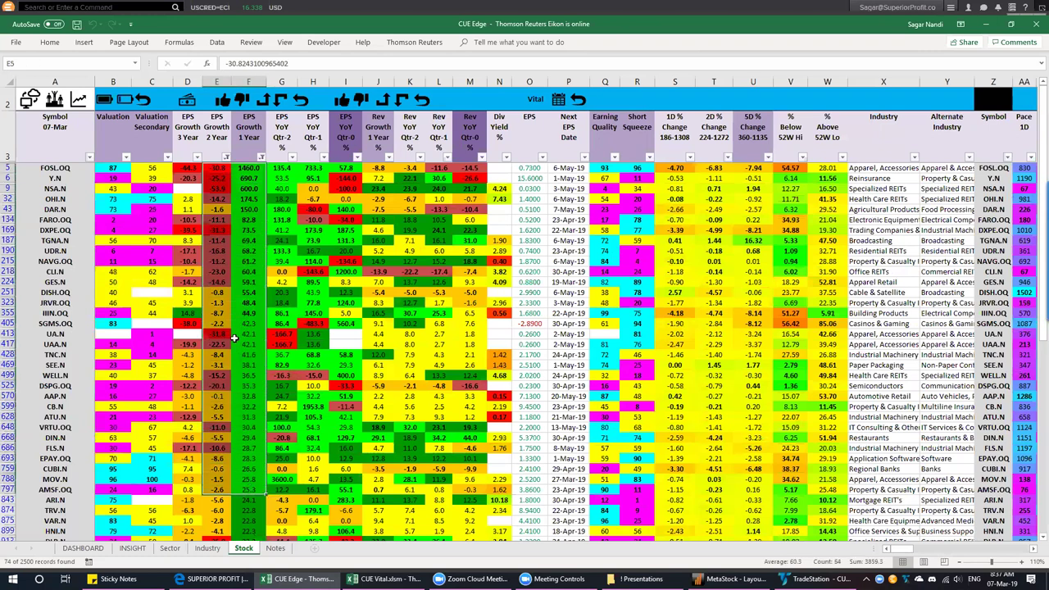
Compare the three-, two- and one-year EPS growth values of the turnaround stocks, and clear the filters
left_click(215, 132)
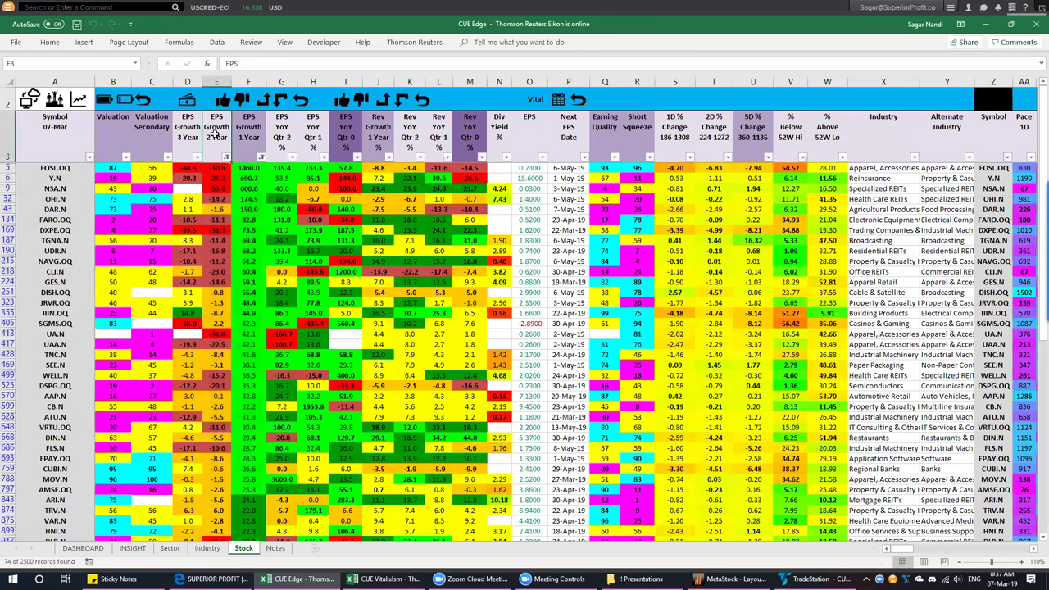
left_click_drag(248, 133, 241, 277)
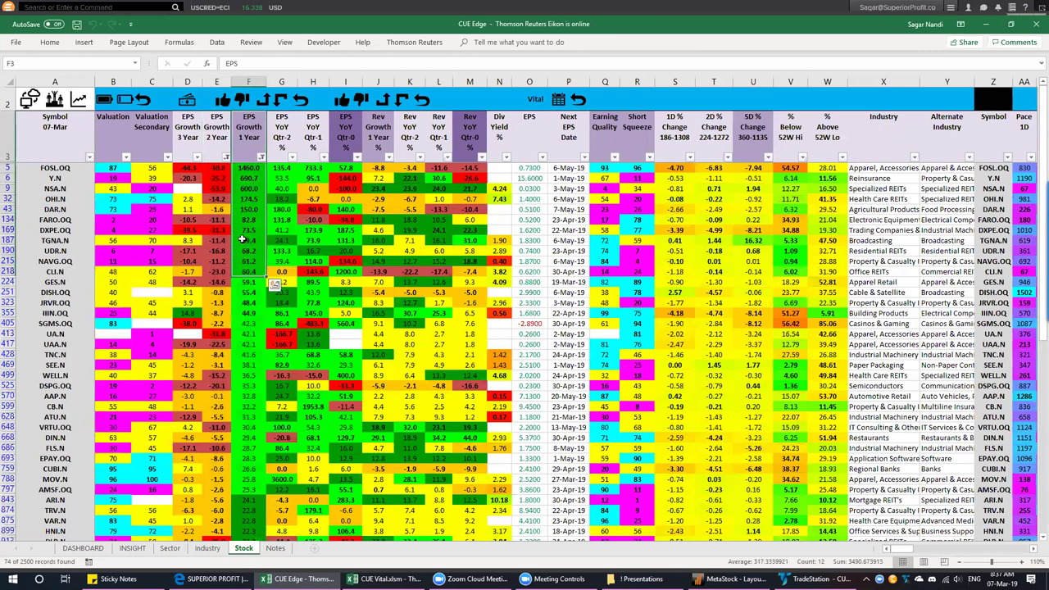
left_click_drag(253, 167, 250, 362)
left_click_drag(177, 168, 241, 170)
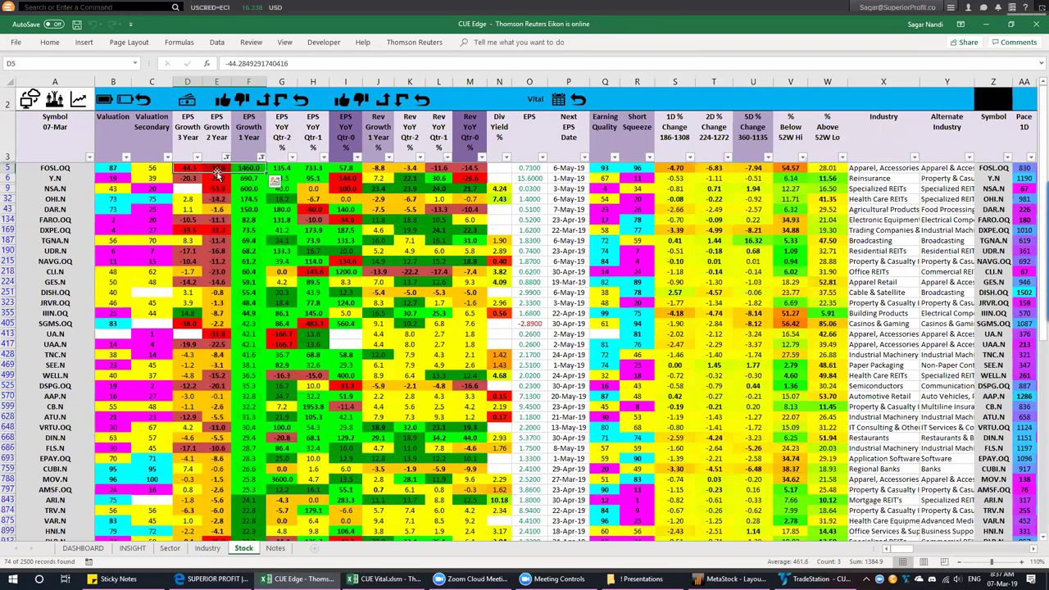
left_click(250, 170)
left_click_drag(250, 171, 250, 283)
left_click(259, 191)
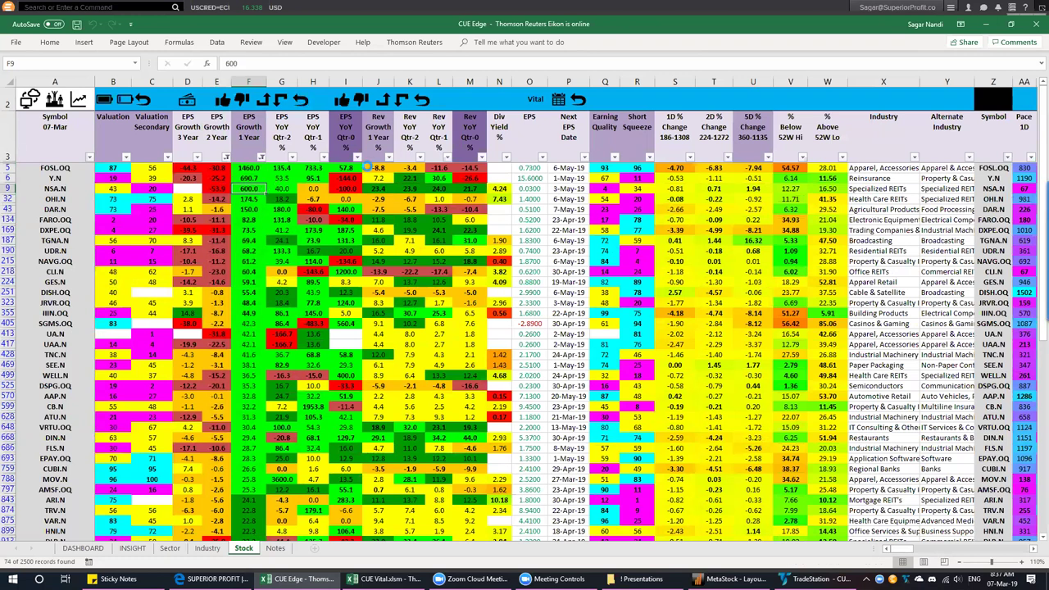
key("alt+a")
key("c")
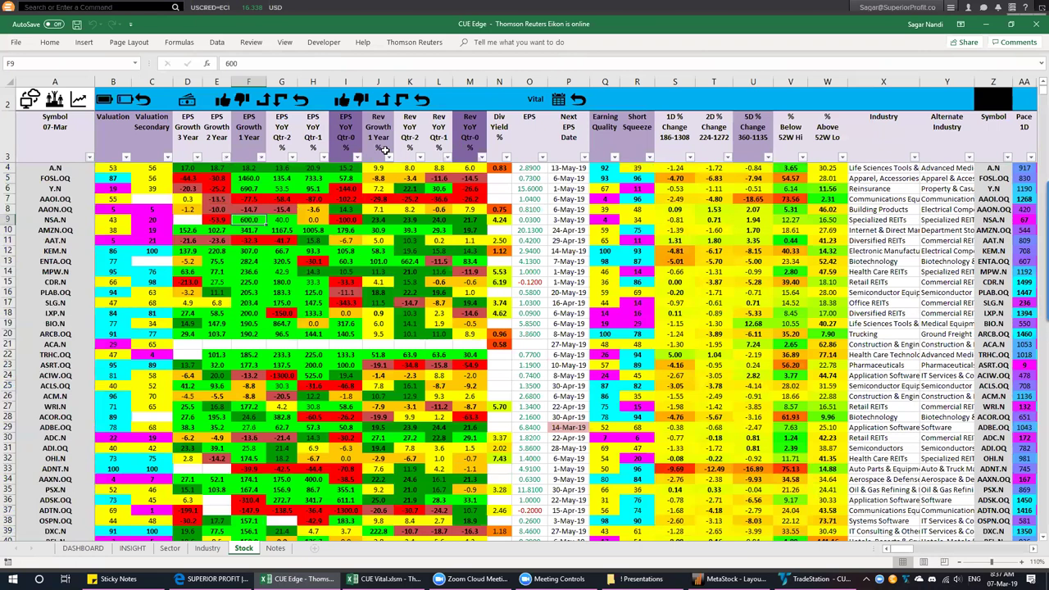
Filter for stocks whose EPS YoY turns from negative in Qtr-1 to positive in Qtr-0, sorted by Qtr-0 in descending order
left_click_drag(251, 134, 249, 244)
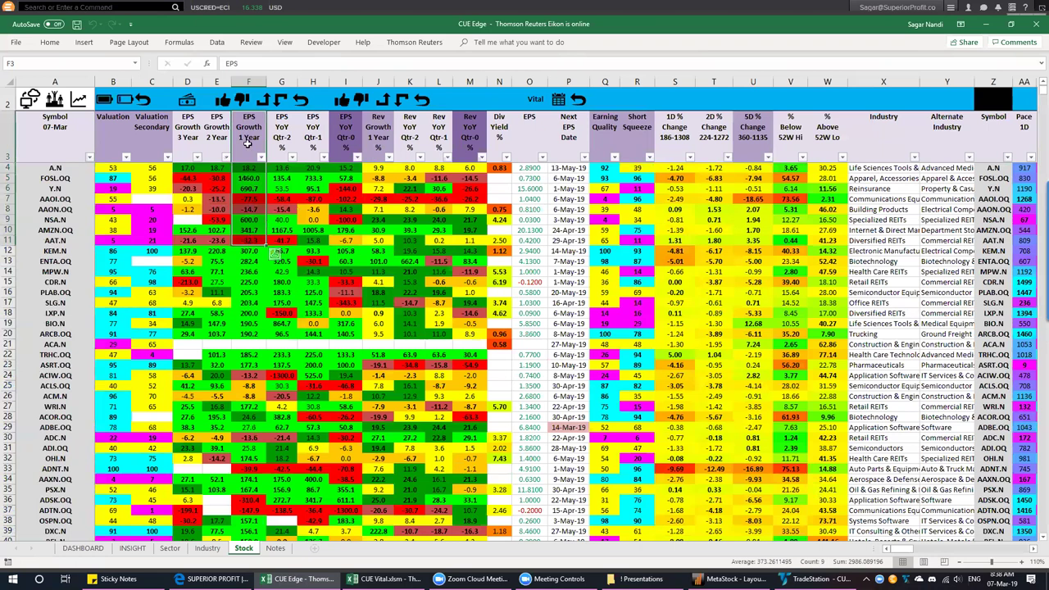
left_click(248, 144)
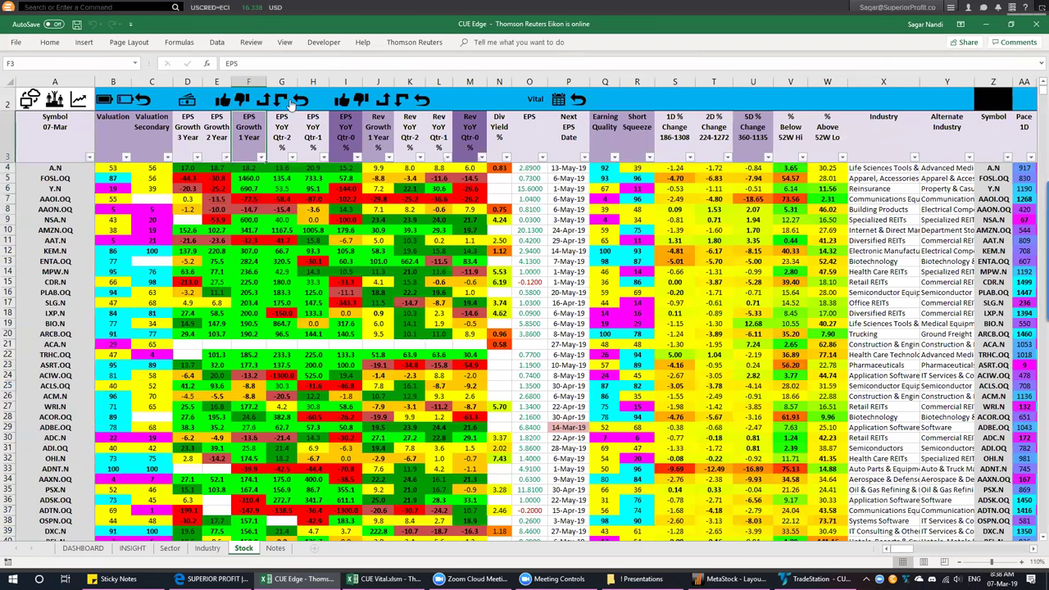
left_click(384, 100)
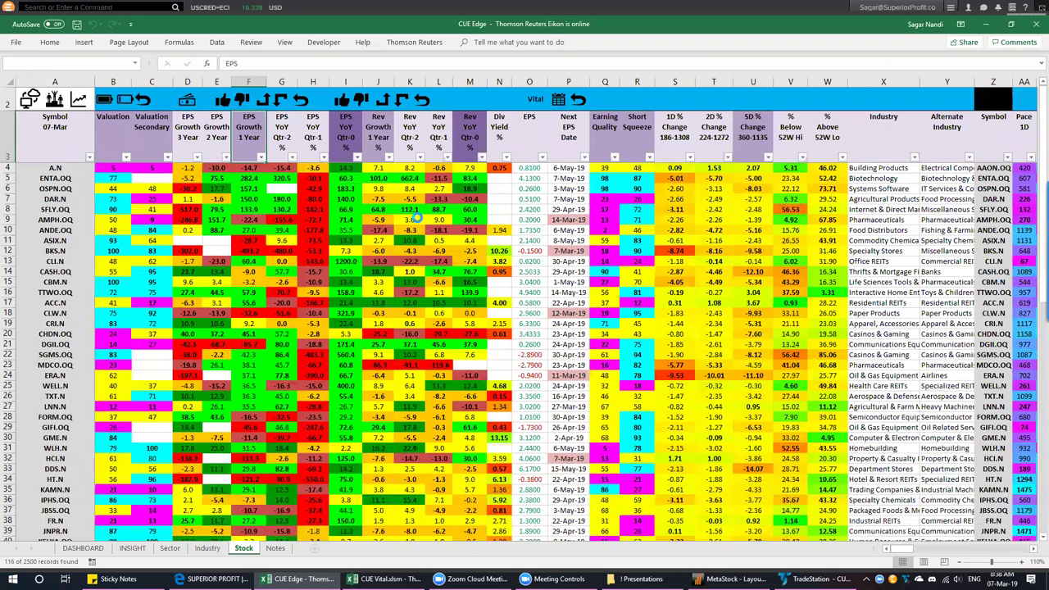
left_click_drag(308, 168, 364, 286)
left_click(345, 141)
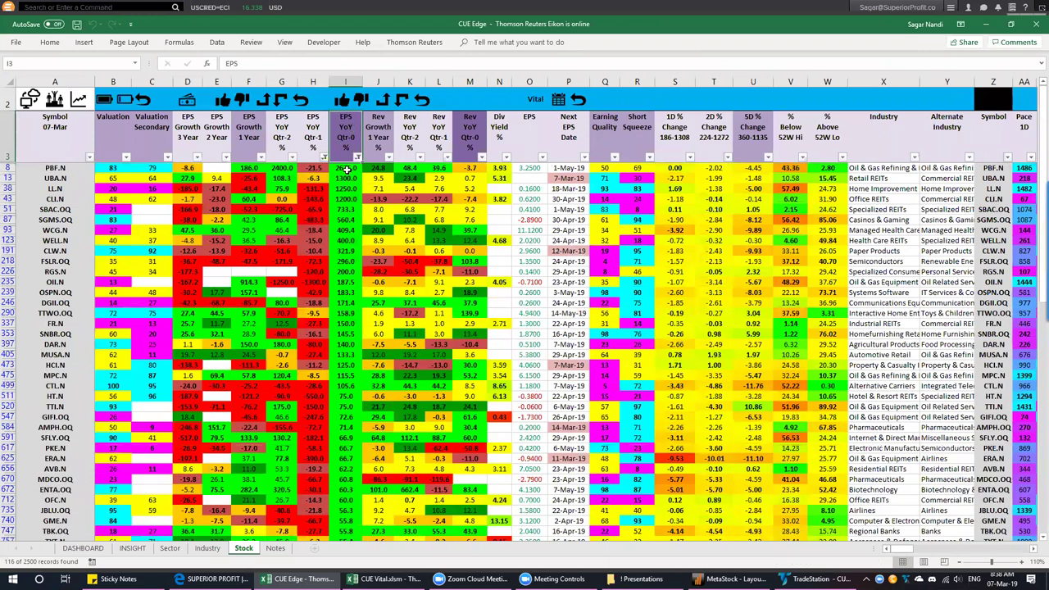
left_click_drag(346, 168, 333, 385)
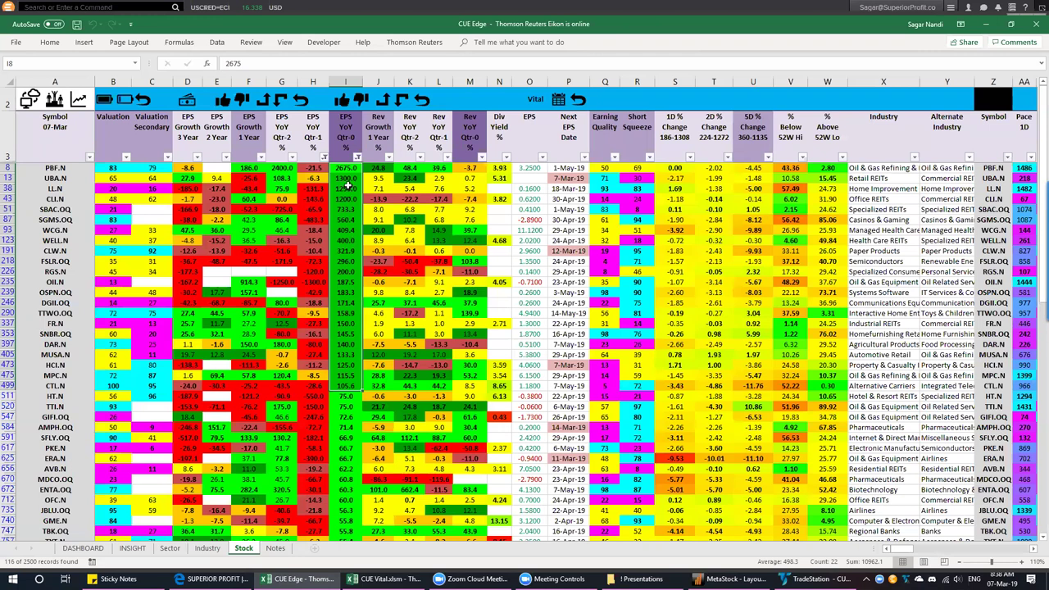
left_click(348, 188)
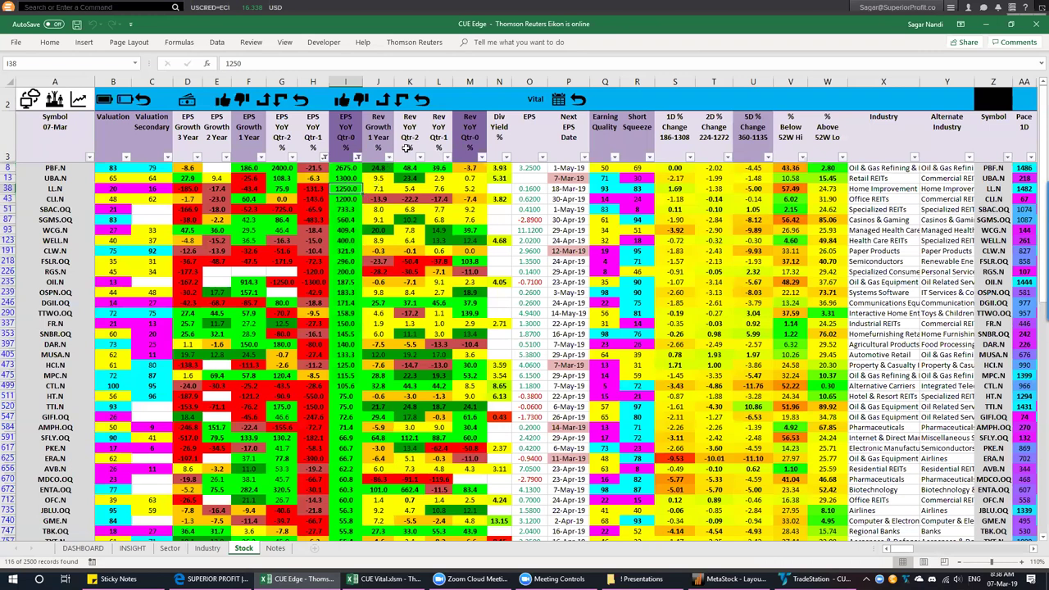
Reset the Stock sheet and filter for low Valuation scores with declining quarterly EPS YoY and declining one-year EPS growth
left_click(29, 99)
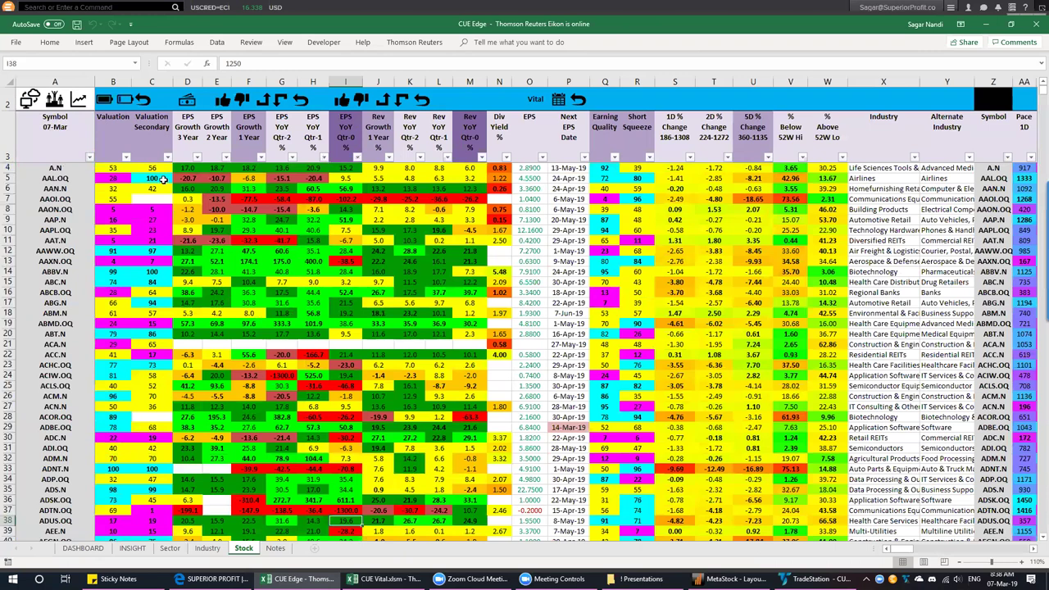
left_click(125, 101)
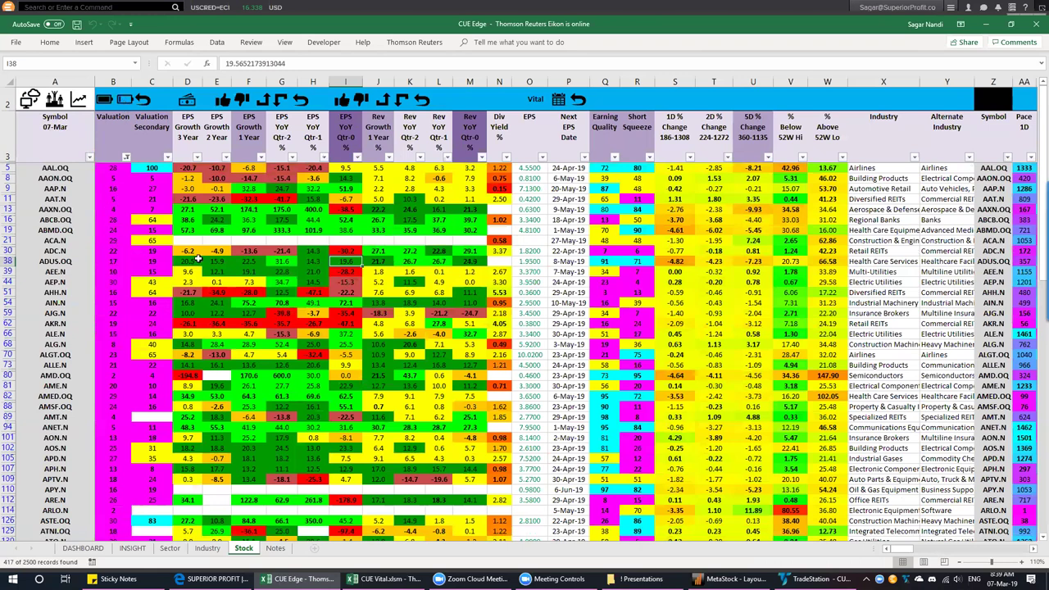
left_click(362, 100)
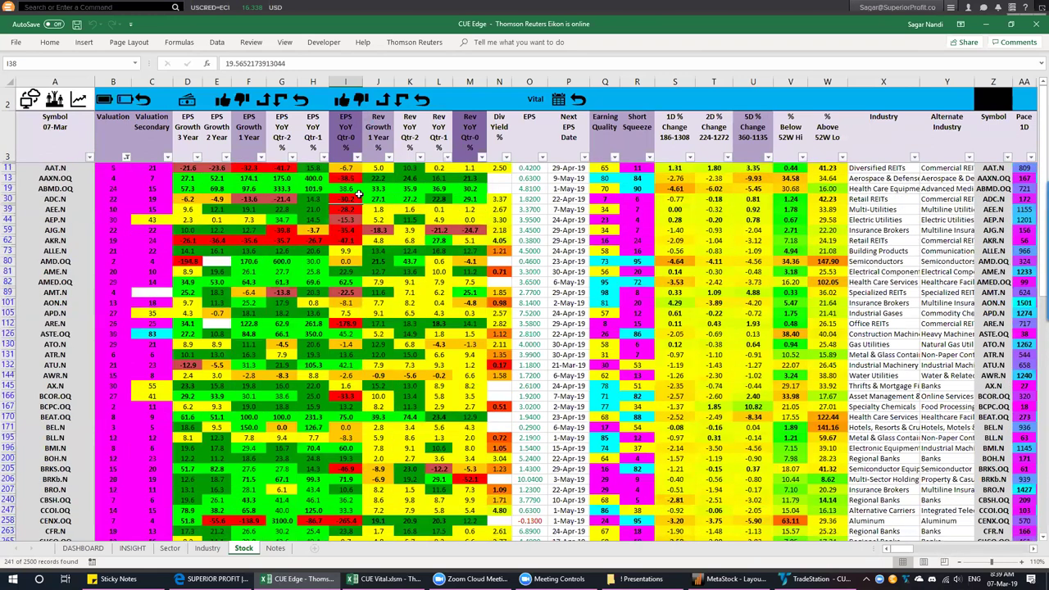
left_click(243, 100)
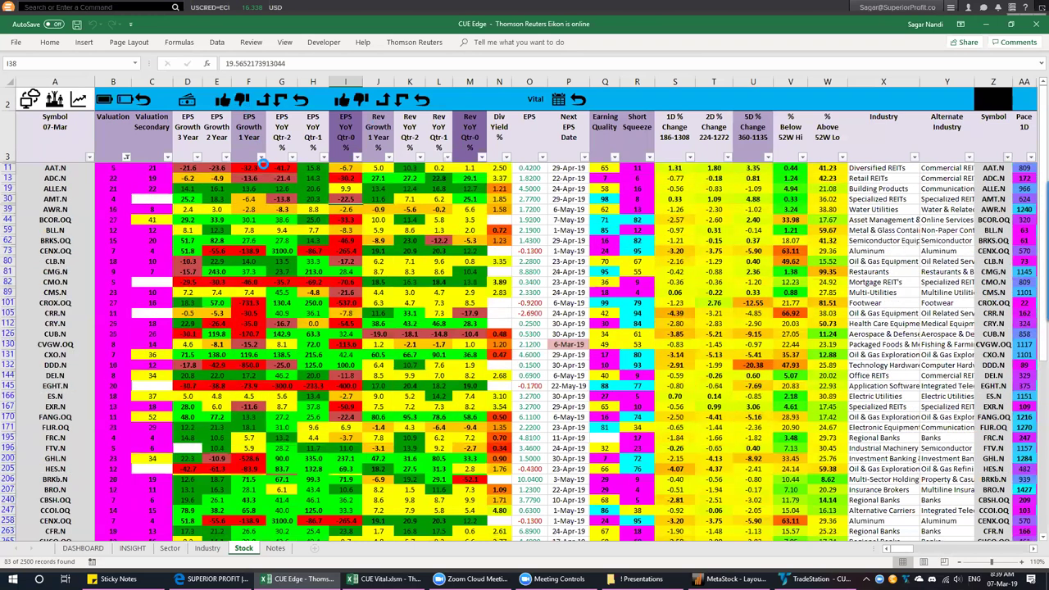
Sort the filtered stocks by EPS YoY Qtr-0 in ascending order and examine the weakest ones' EPS growth and Valuation values
left_click(343, 136)
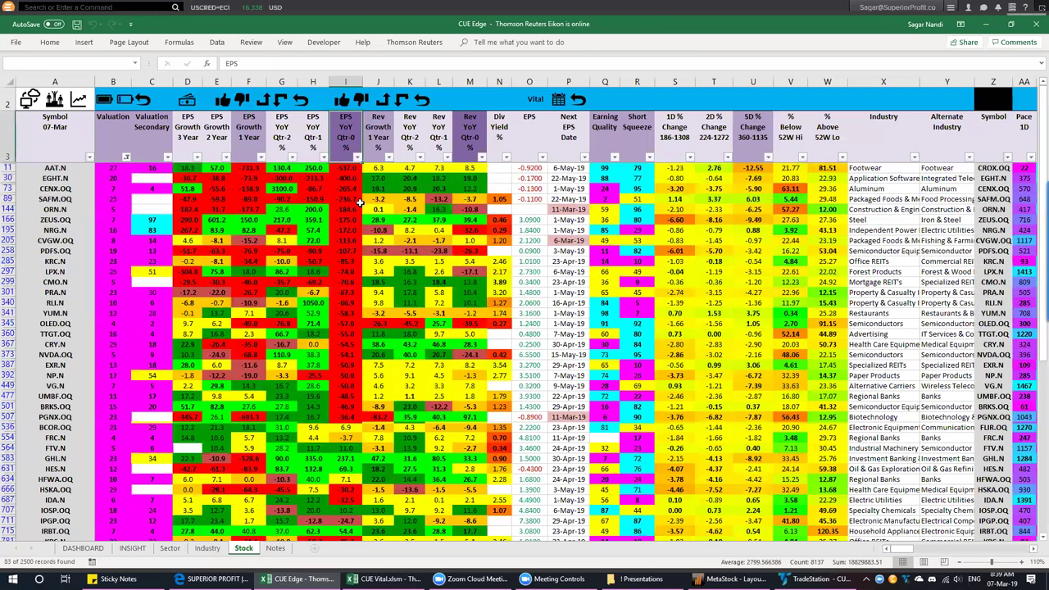
left_click_drag(344, 168, 355, 386)
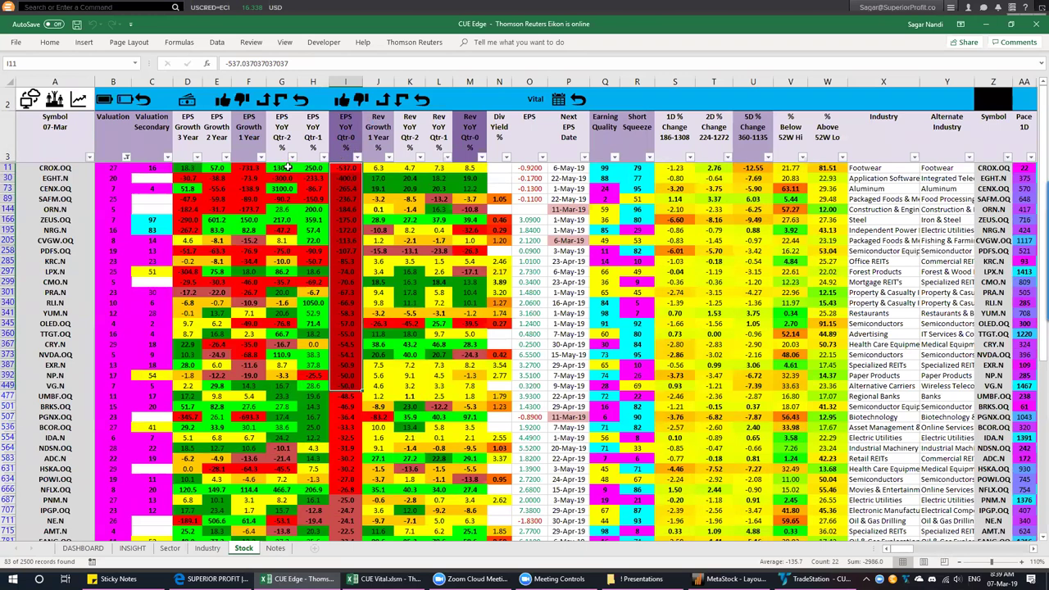
left_click_drag(249, 167, 238, 389)
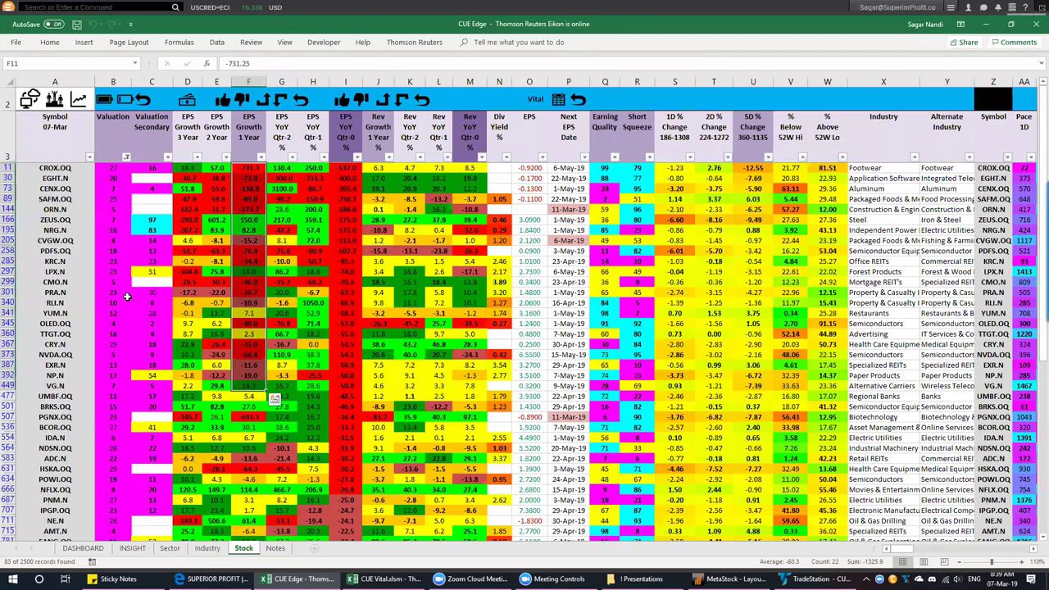
left_click_drag(112, 167, 108, 380)
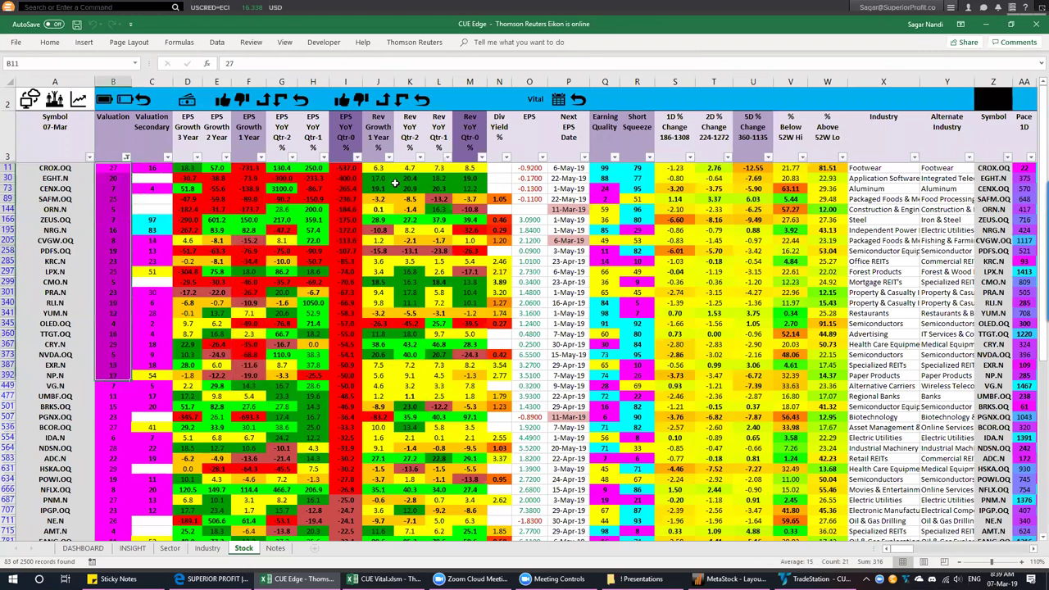
left_click_drag(347, 167, 357, 369)
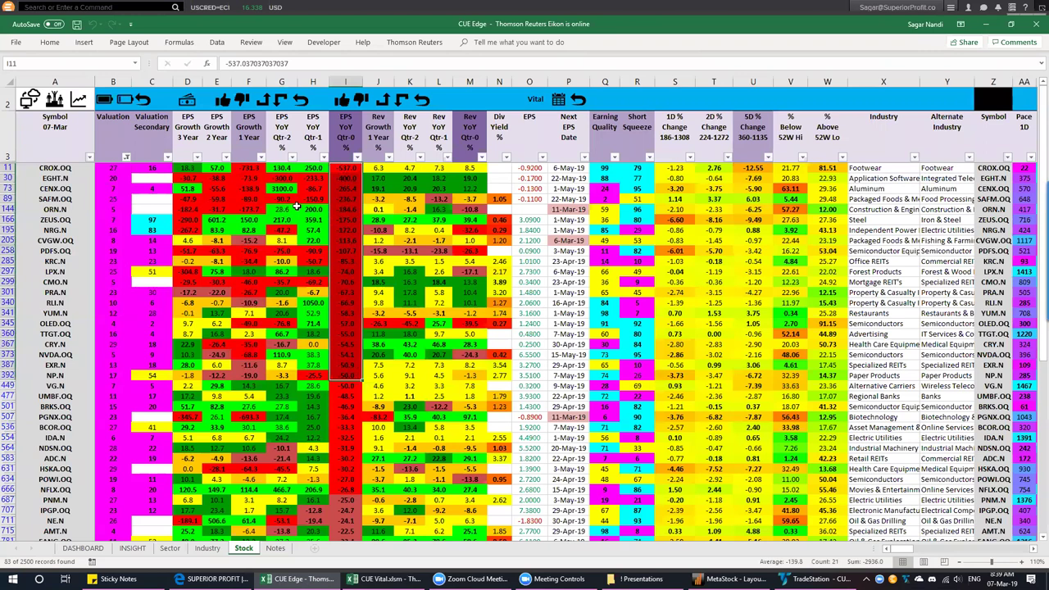
left_click_drag(72, 169, 88, 306)
left_click_drag(347, 168, 358, 379)
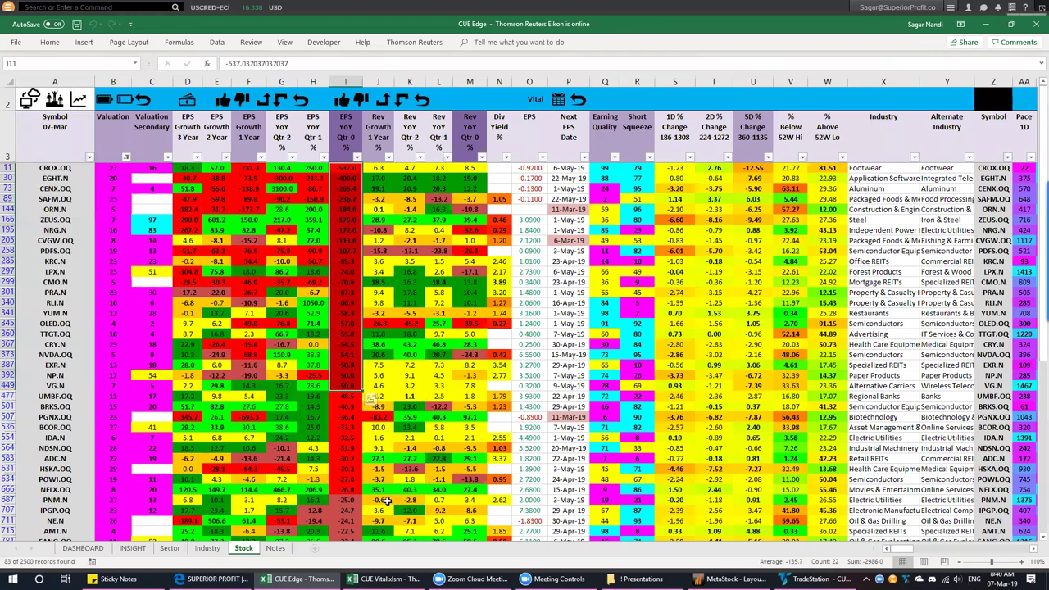
Switch to TradeStation, review the weak stocks in the CUE Sonar workspace, and view PDFS in the CUE# Webinar charts
left_click(818, 579)
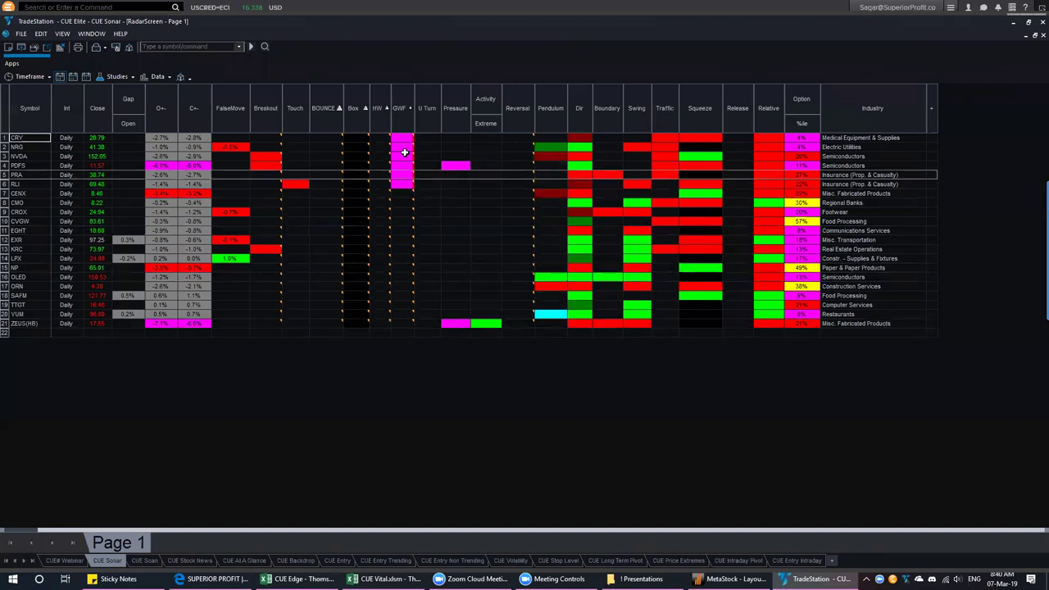
mouse_move(405, 165)
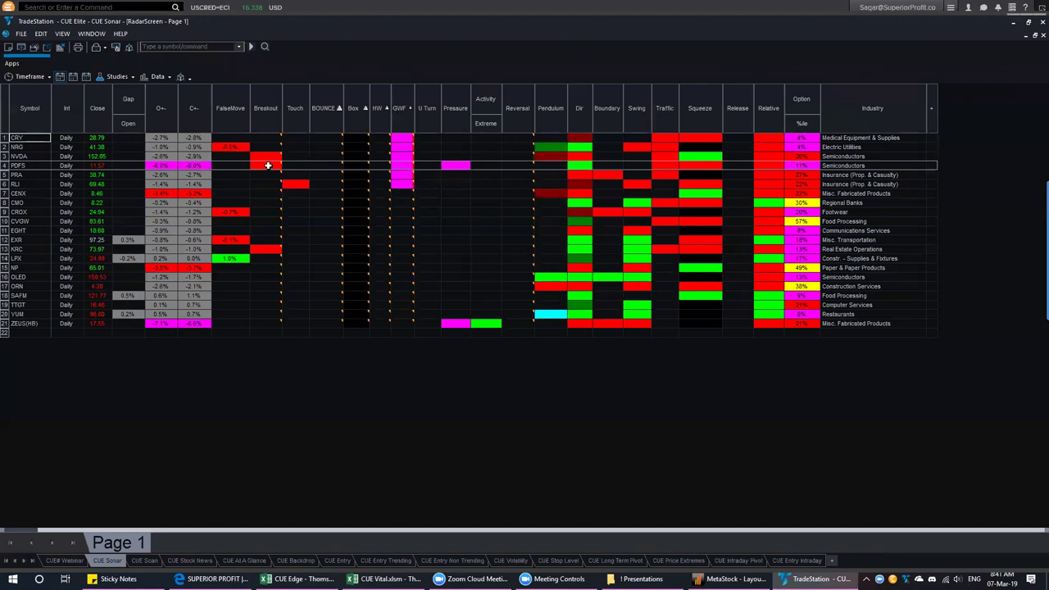
mouse_move(267, 165)
left_click(23, 165)
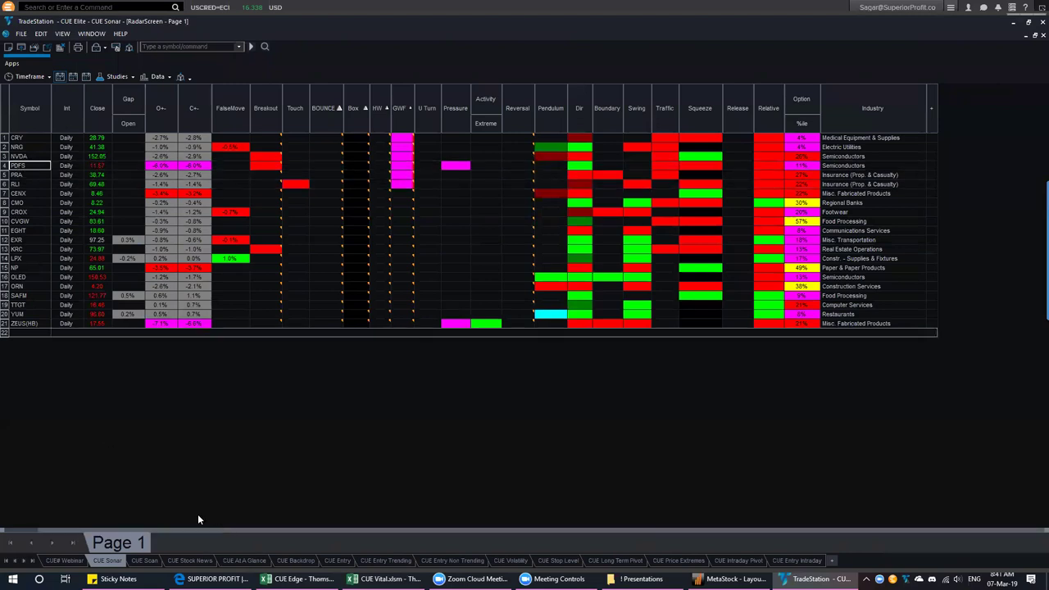
left_click(62, 561)
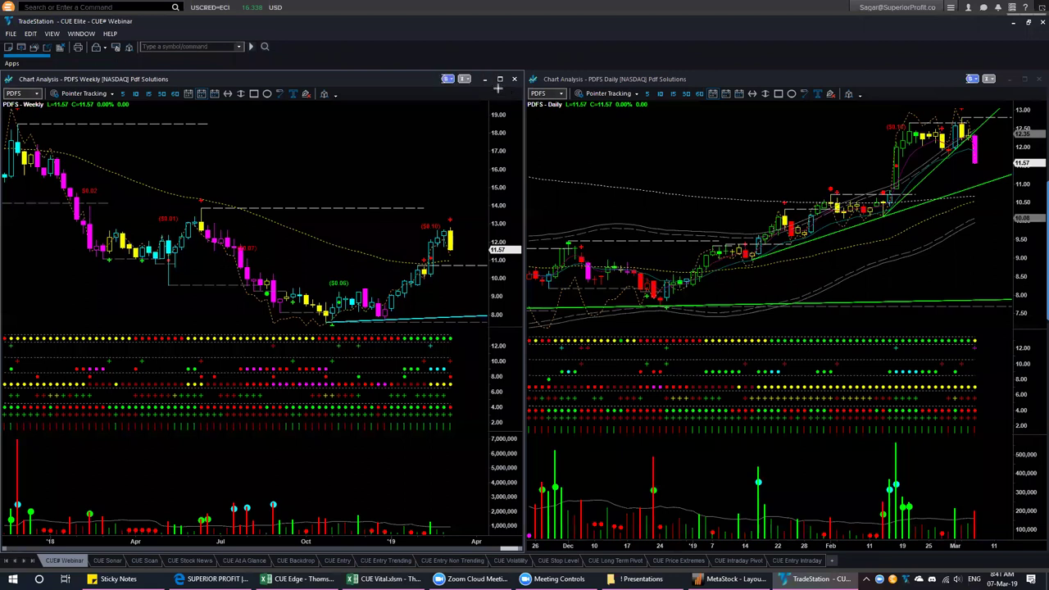
Annotate the PDFS daily chart with three magenta arrows, two at the lows along the rising trendline and one beside the latest candle
left_click_drag(823, 302, 762, 253)
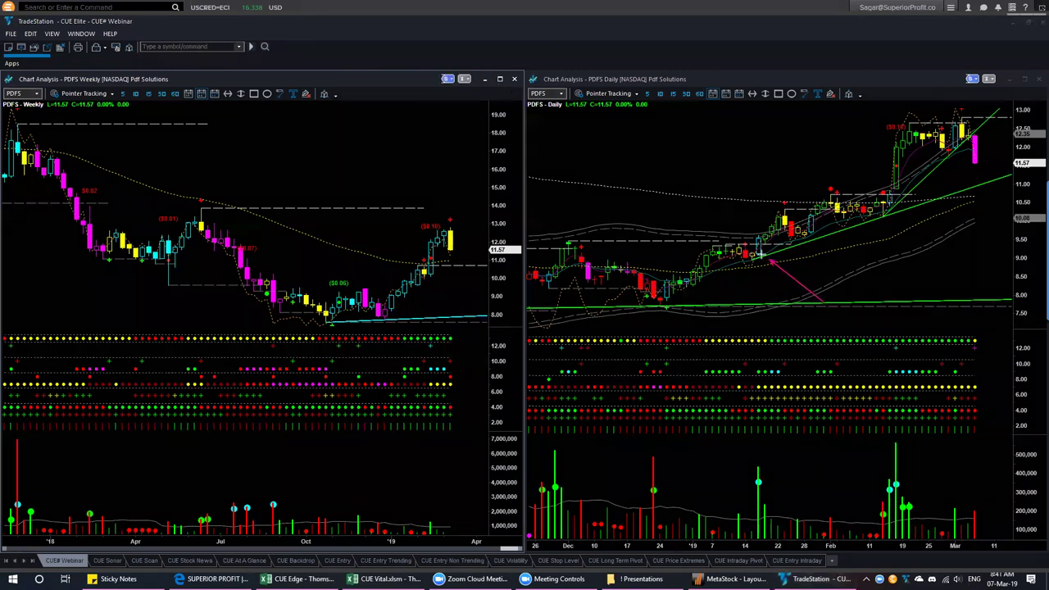
left_click_drag(876, 281, 811, 239)
left_click_drag(905, 216, 1002, 164)
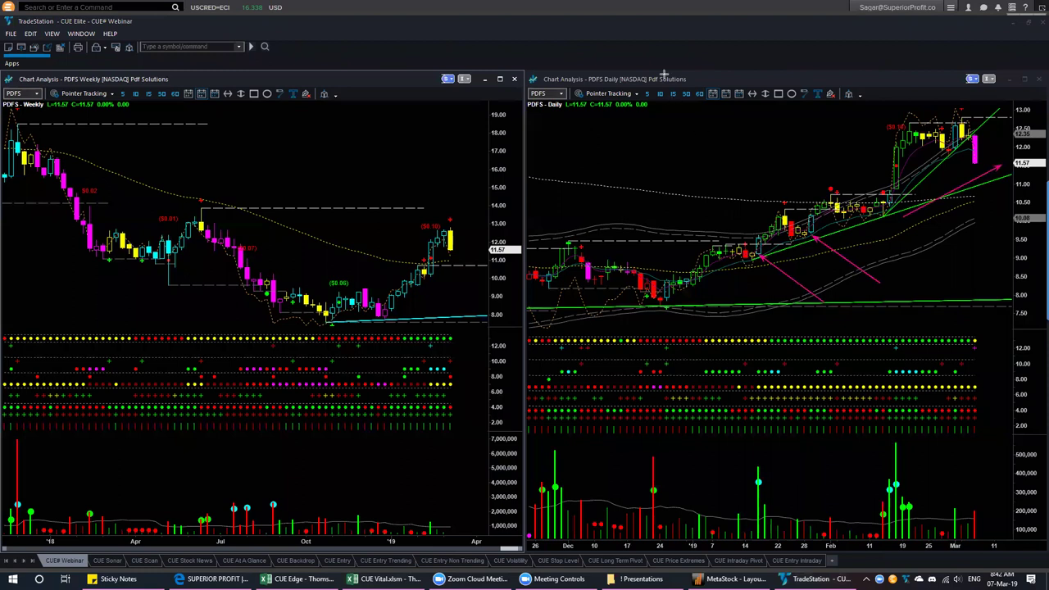
Clear the arrow annotations from the PDFS daily chart and switch to the filtered Stock sheet of the CUE Edge workbook
key("Escape")
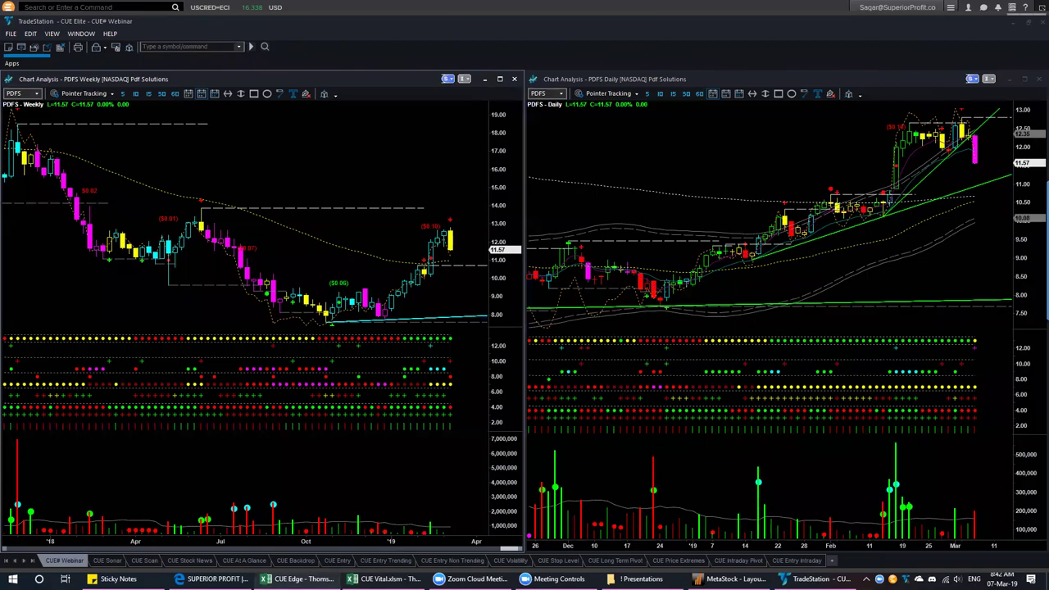
left_click(299, 579)
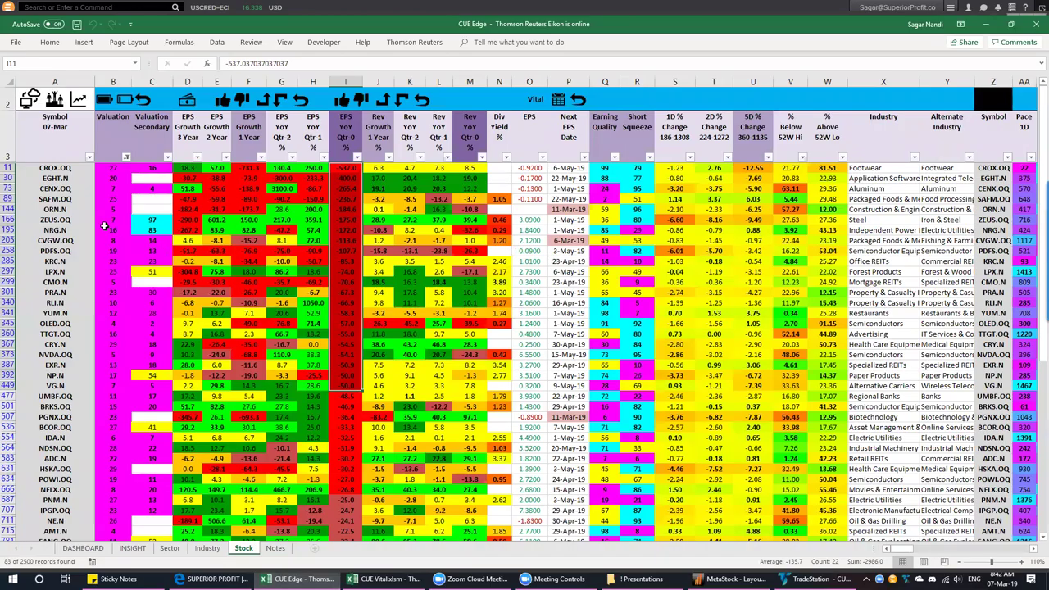
left_click(75, 231)
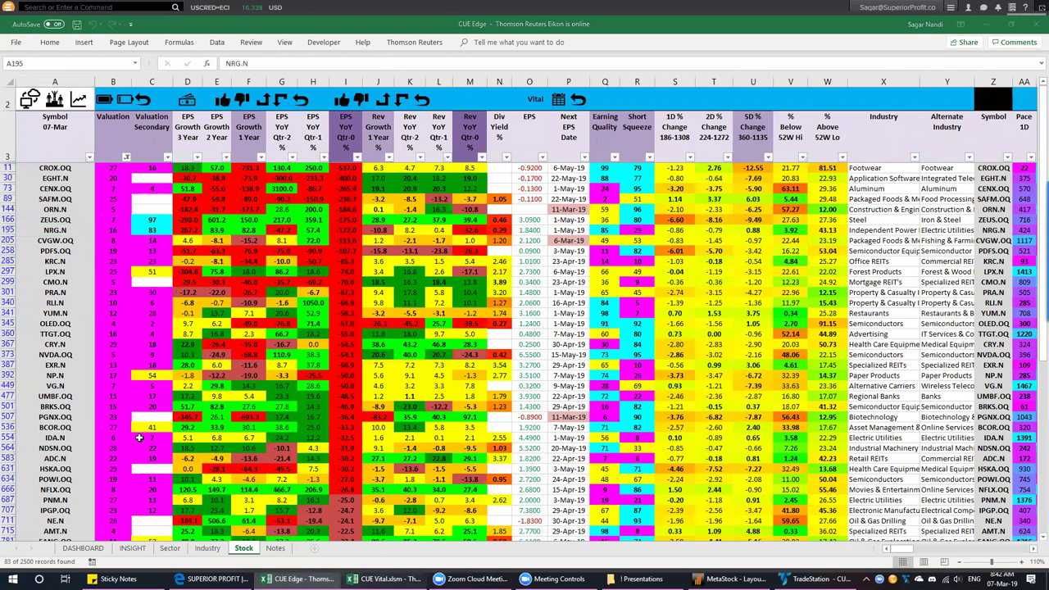
Switch to the CUE Vital workbook, set the dashboard's root stock to PDFS.O, and check the company's industry and sector
key("ctrl+Tab")
left_click(66, 100)
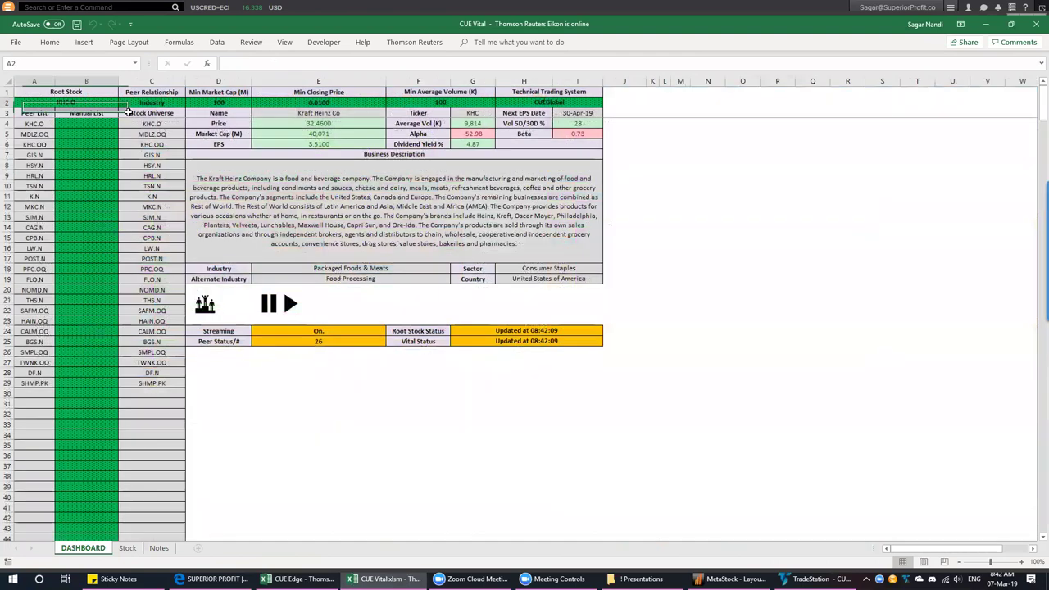
type("PDFS.O")
key("Return")
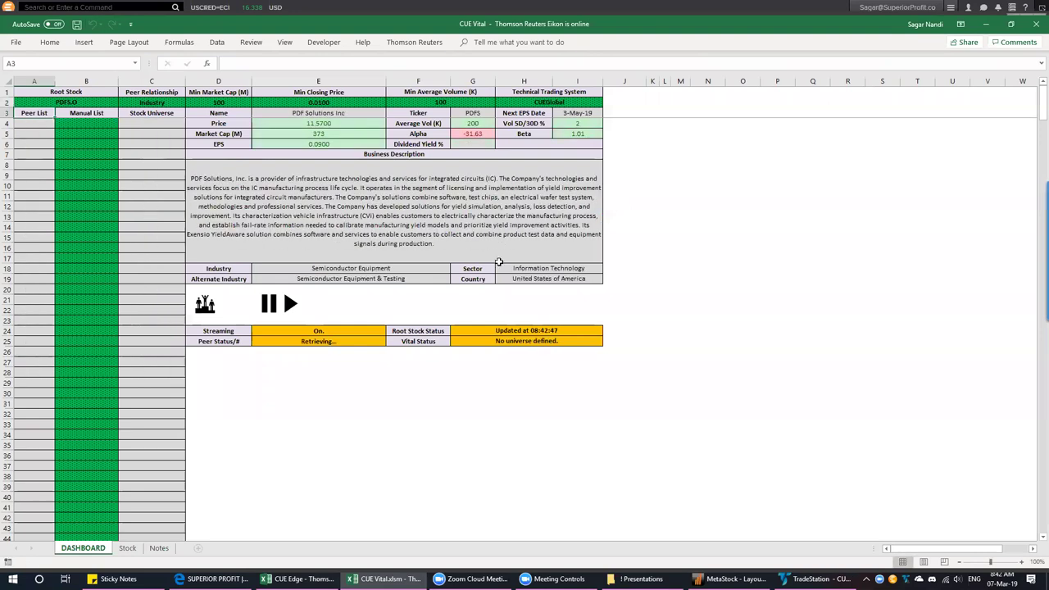
left_click(392, 267)
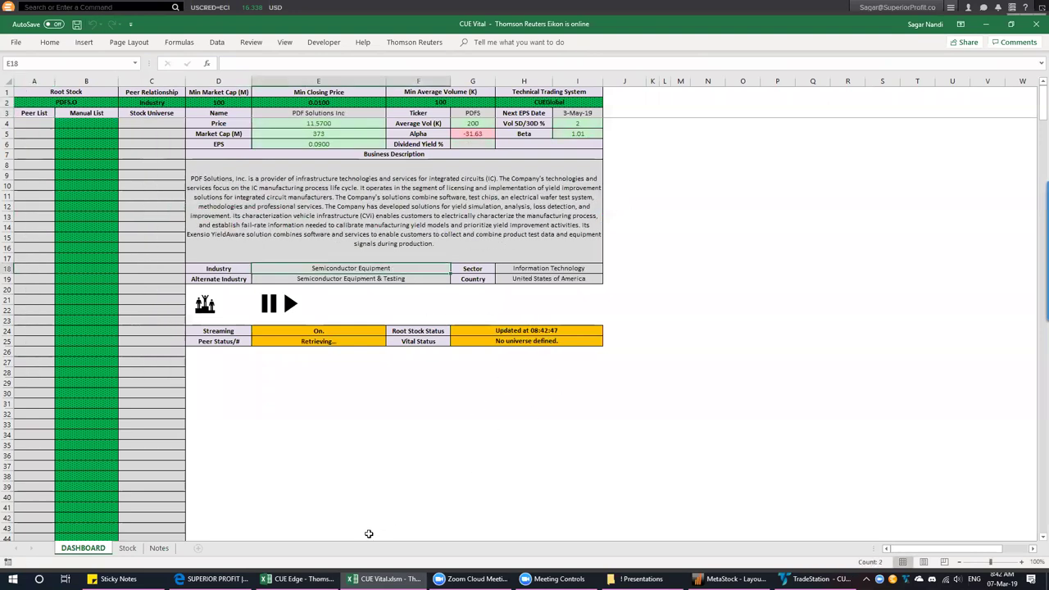
In CUE Edge's Sector sheet, choose Information Technology and filter the Industry sheet to that sector
left_click(300, 579)
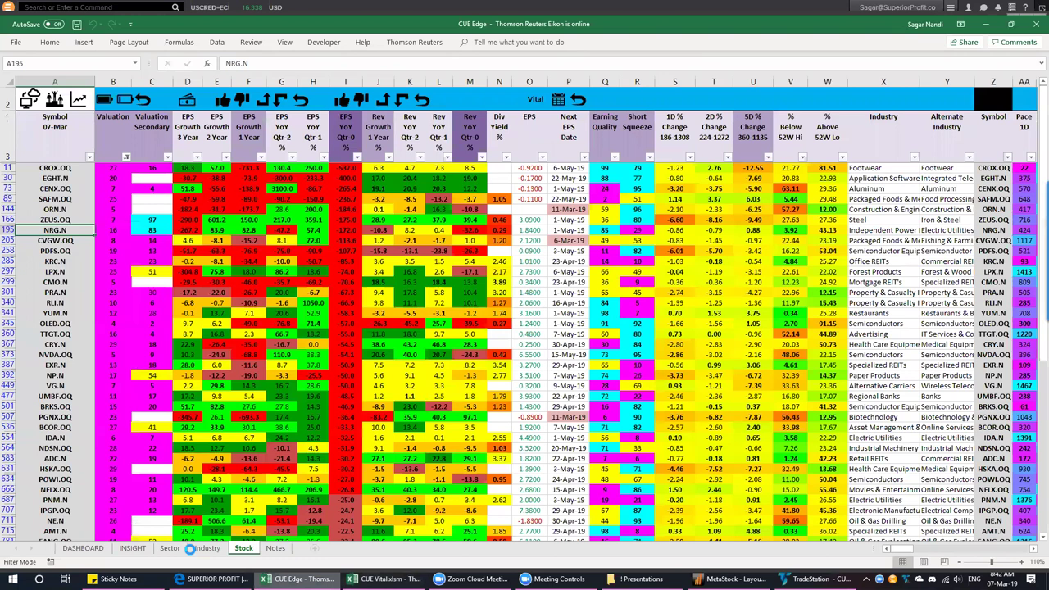
left_click(170, 548)
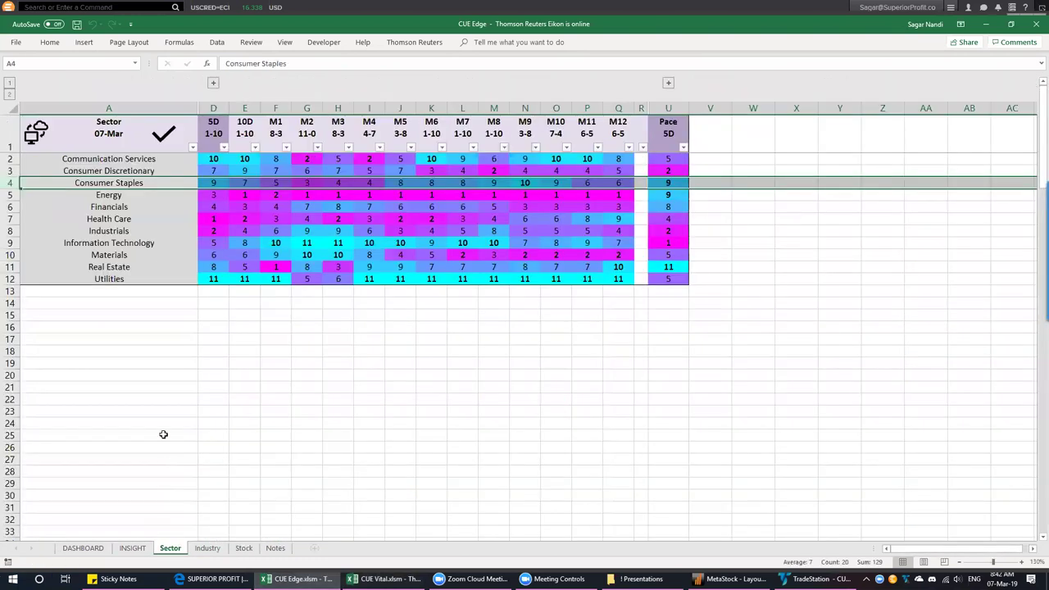
left_click(123, 243)
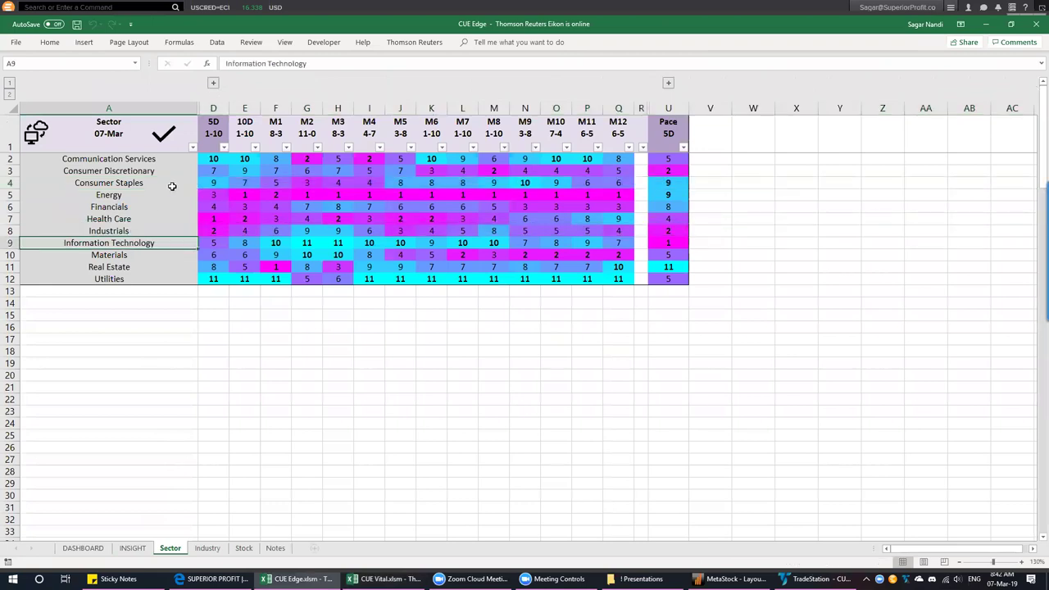
left_click(166, 139)
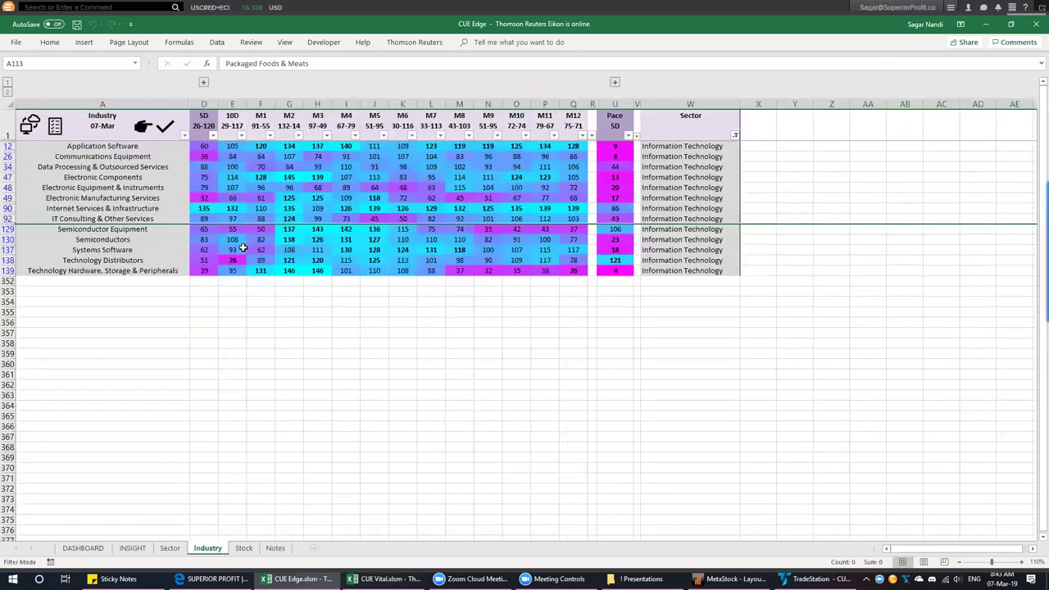
Highlight the Semiconductor Equipment industry and expand the hidden 1D and 2D rank and Pace columns to examine its ranks
left_click(127, 231)
left_click(8, 229)
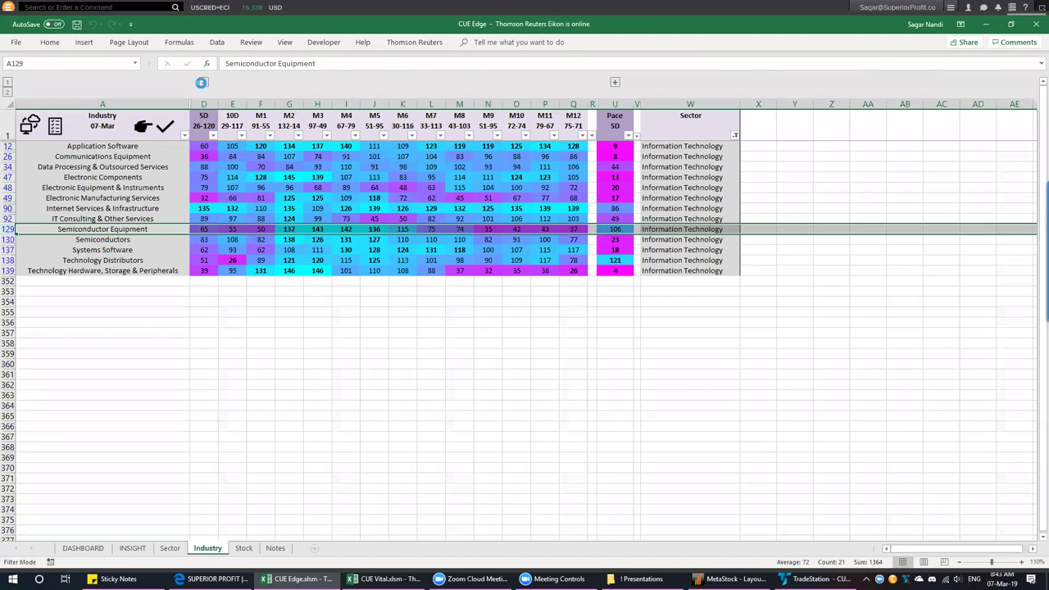
left_click(204, 83)
left_click(672, 81)
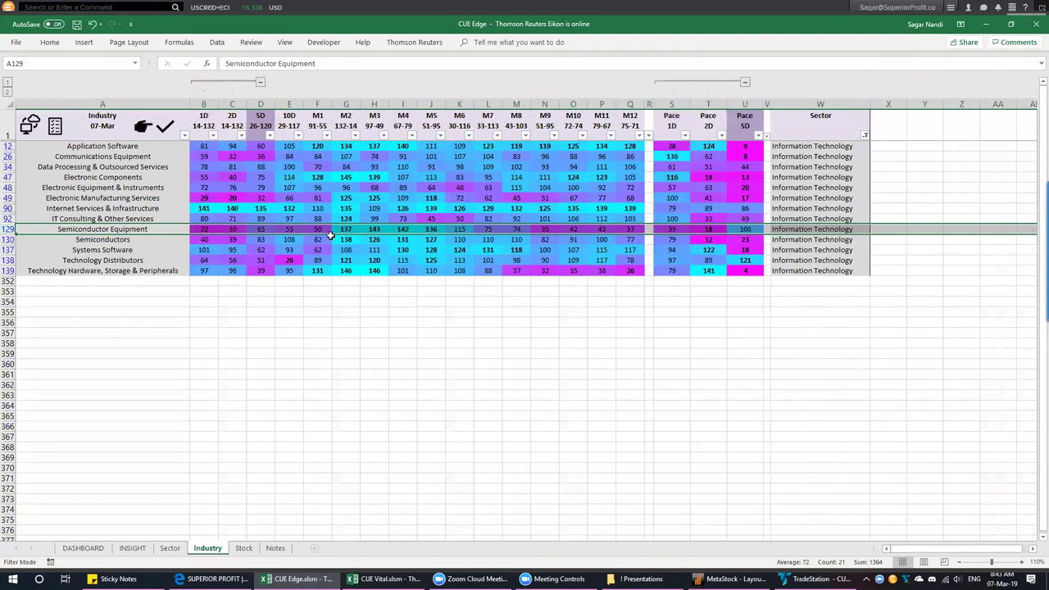
left_click(158, 230)
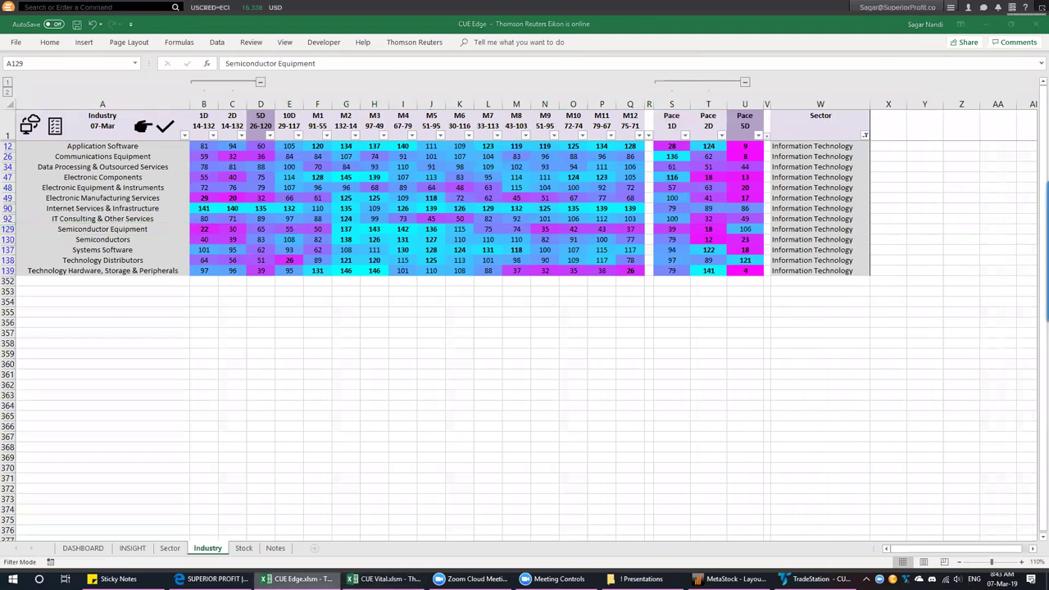
Go to the Stock sheet, reset its filters, and filter for stocks with upcoming EPS dates
left_click(280, 568)
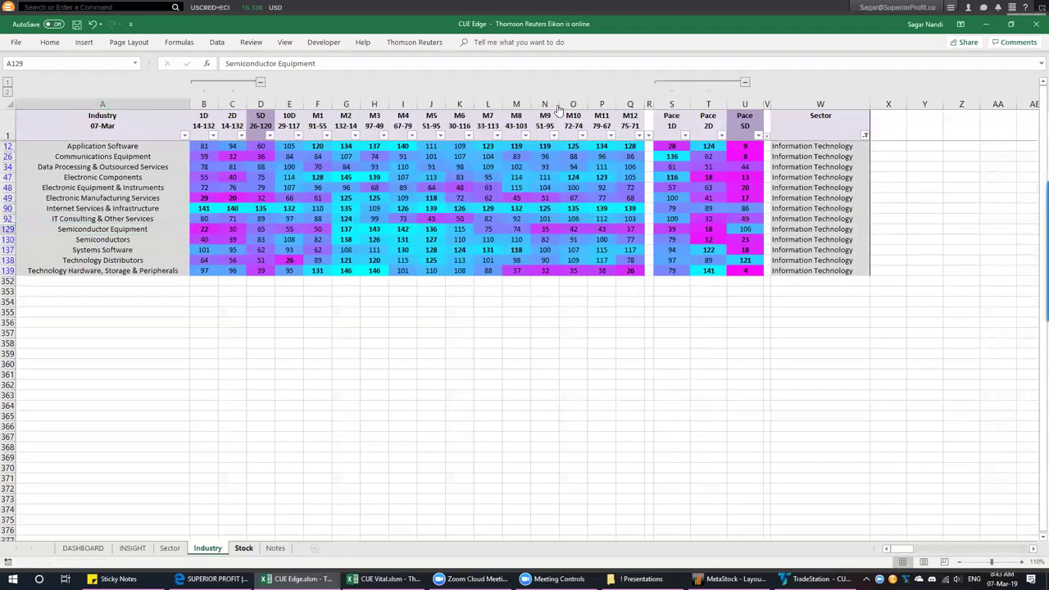
key("ctrl+Page_Down")
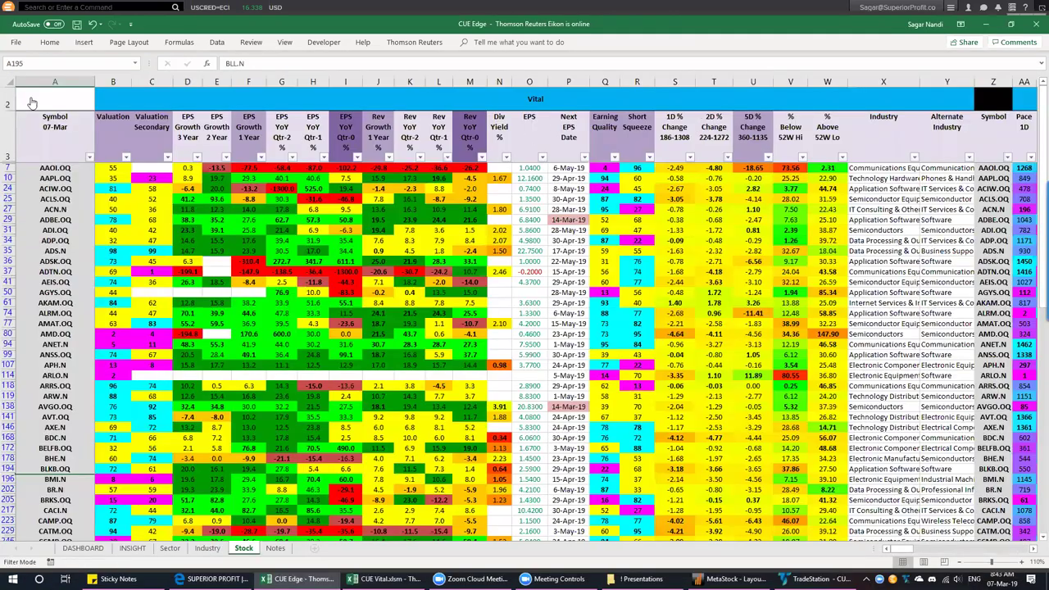
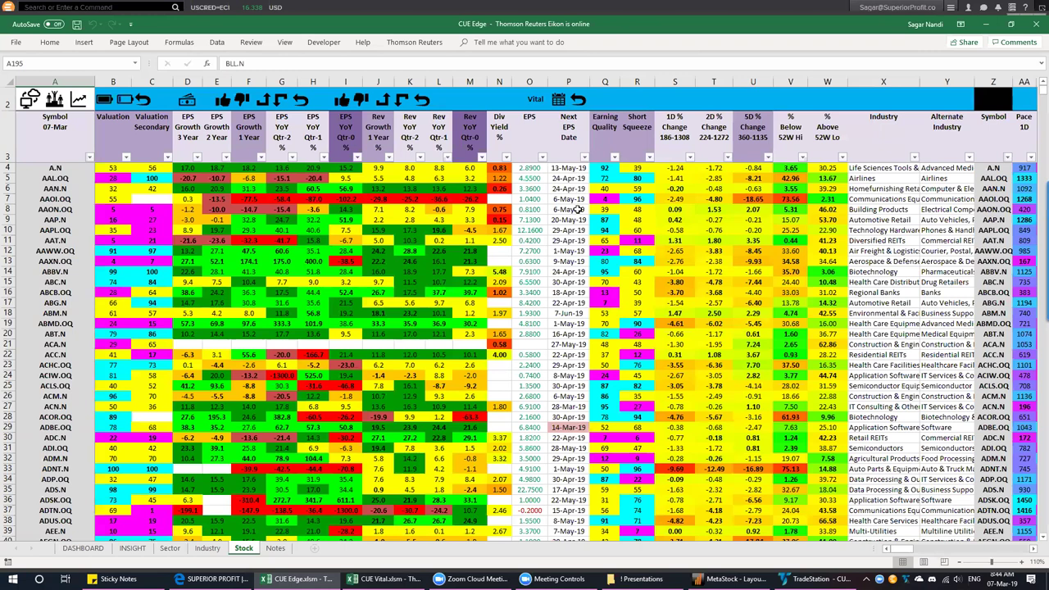
left_click(559, 102)
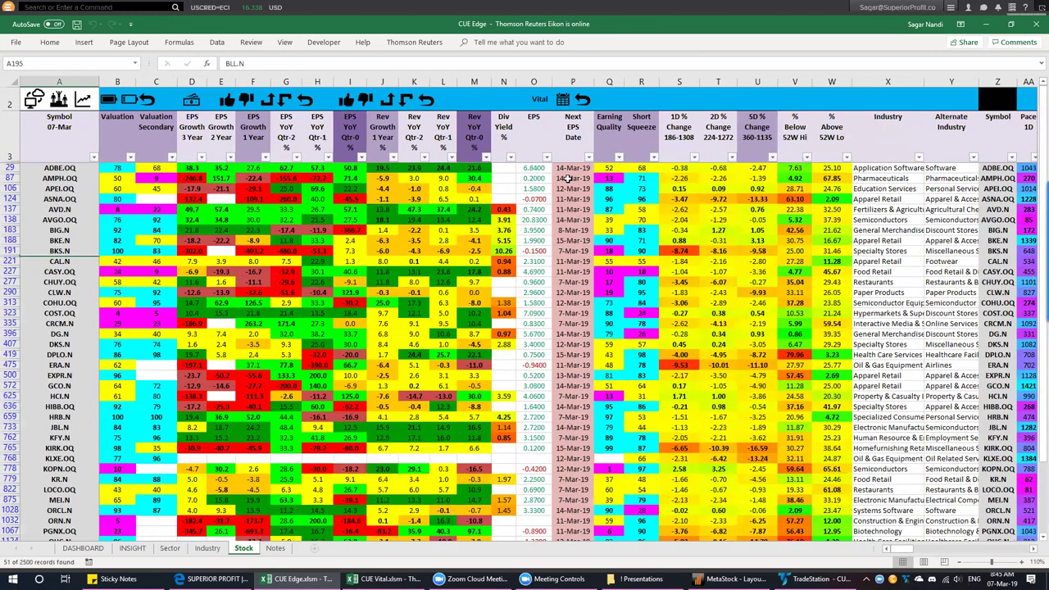
Examine the Next EPS Date values of the filtered stocks, including the date for BIG.N
left_click_drag(572, 169, 564, 318)
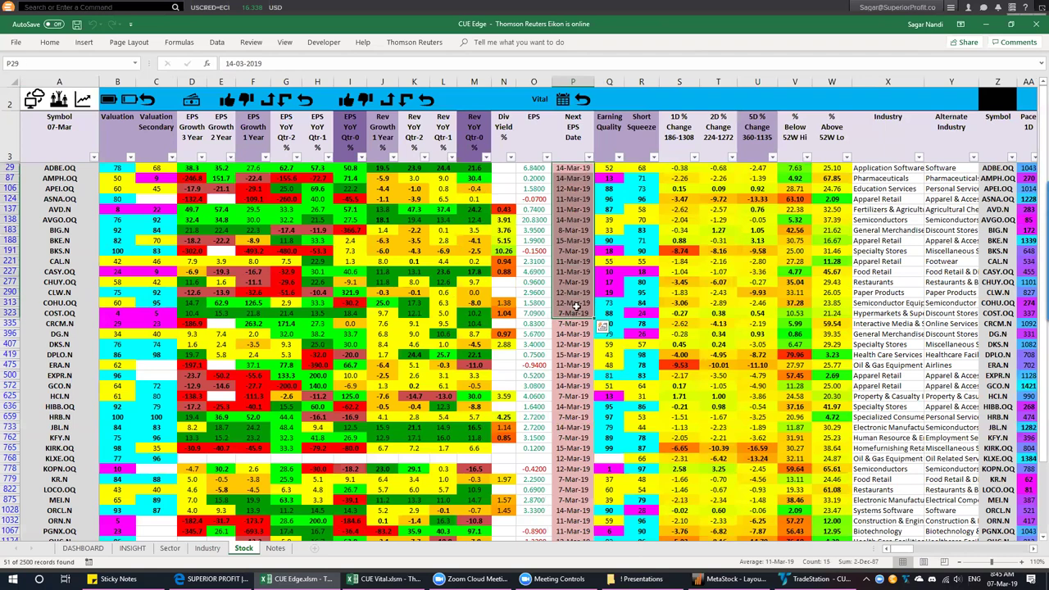
scroll(578, 303, "down", 2)
scroll(579, 299, "down", 3)
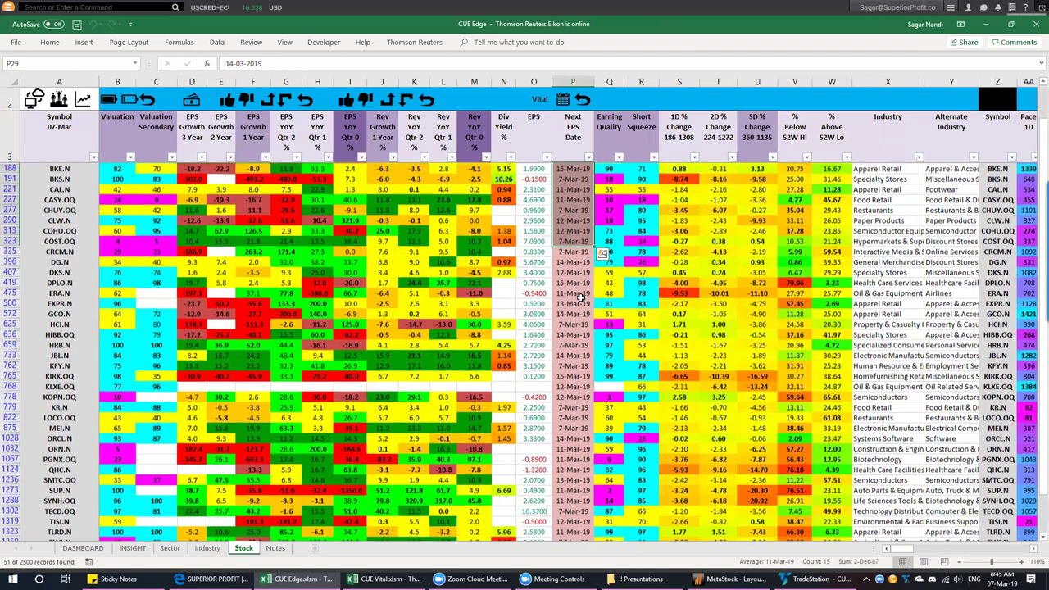
scroll(582, 297, "up", 4)
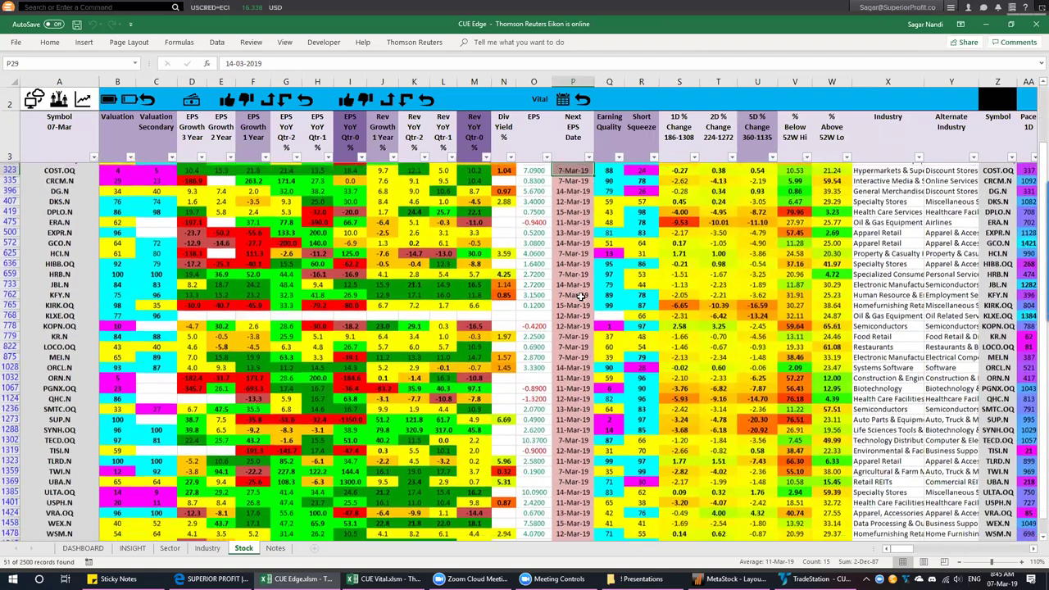
scroll(580, 232, "up", 1)
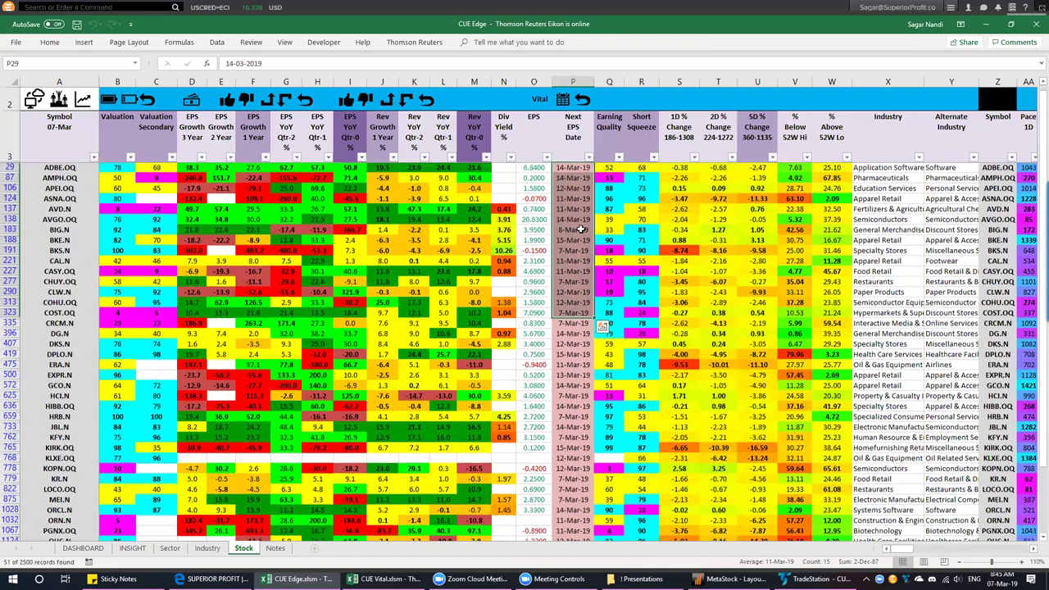
left_click(581, 230)
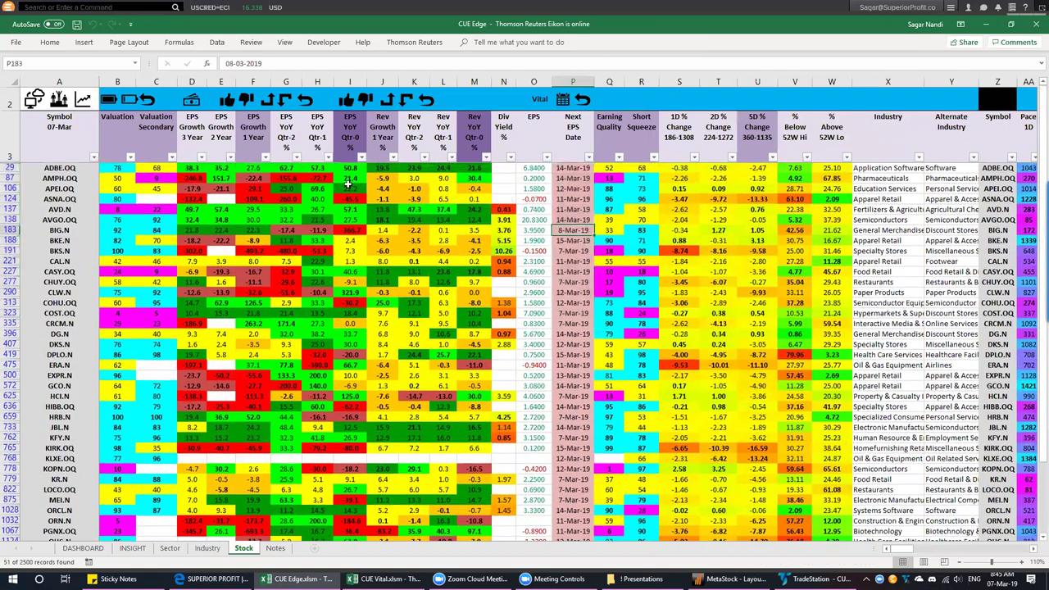
Filter the upcoming-earnings stocks for low Valuation scores and declining quarterly EPS YoY, and check the remaining stocks' EPS dates
left_click(128, 99)
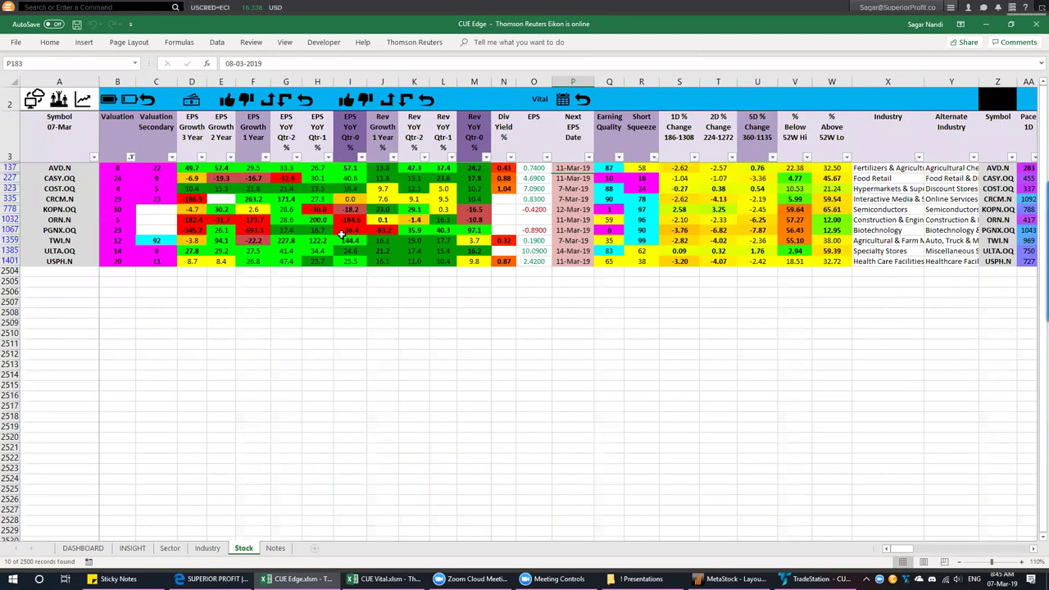
left_click_drag(569, 169, 564, 279)
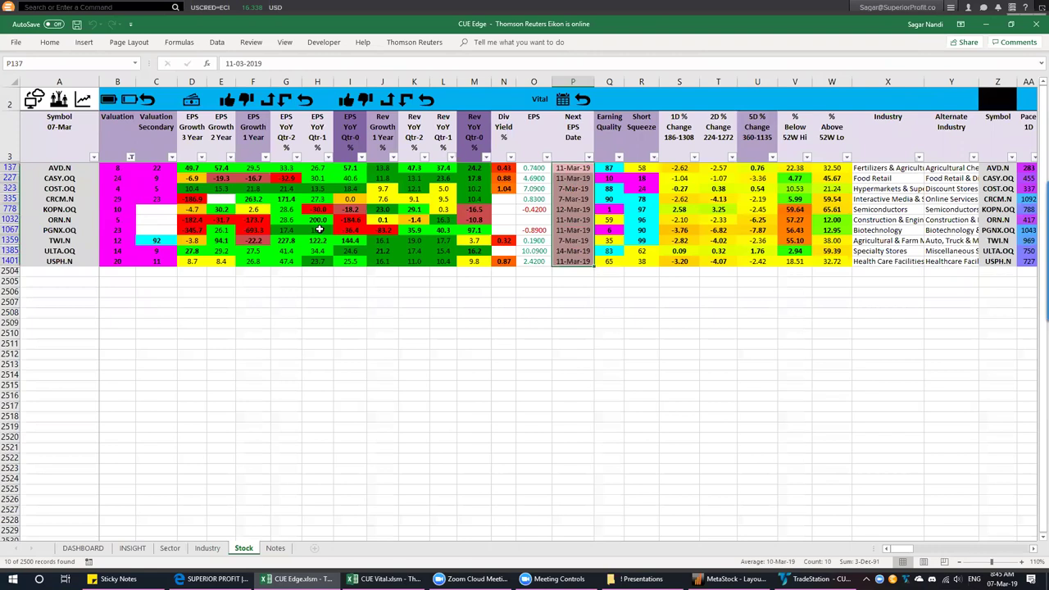
left_click(366, 101)
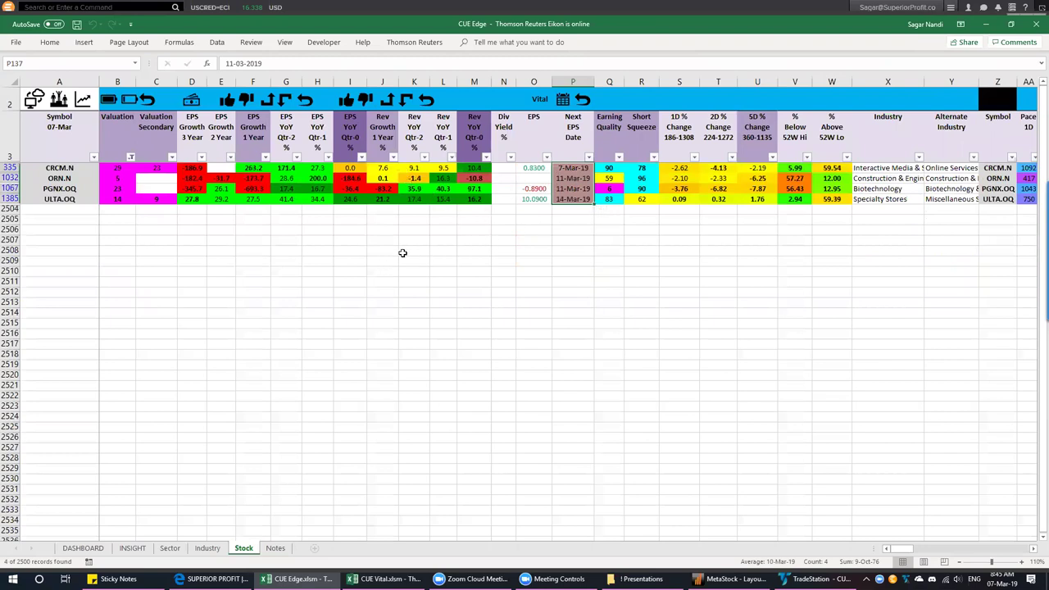
left_click(68, 169)
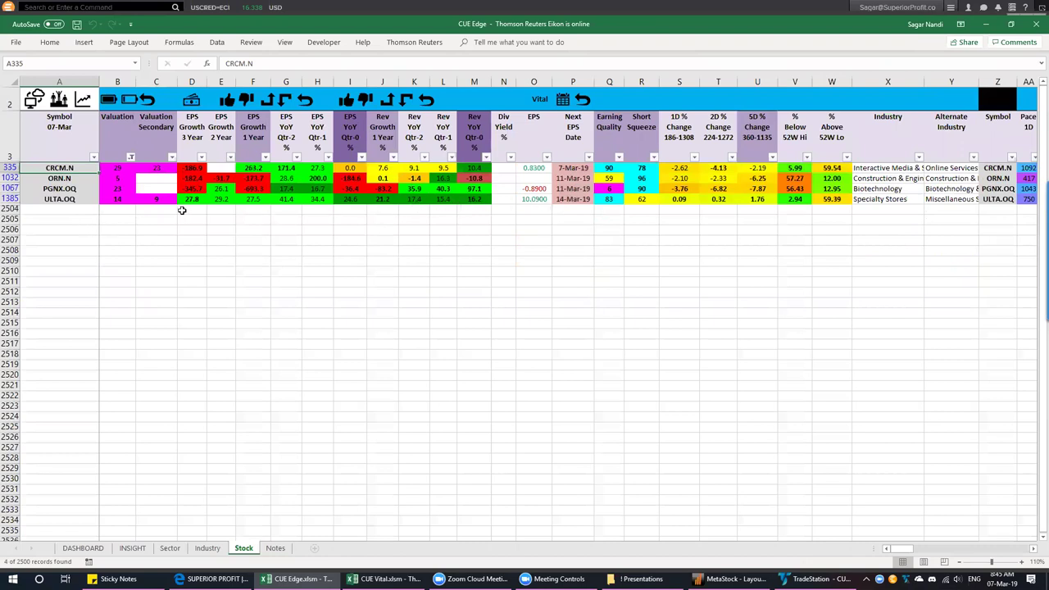
left_click(579, 168)
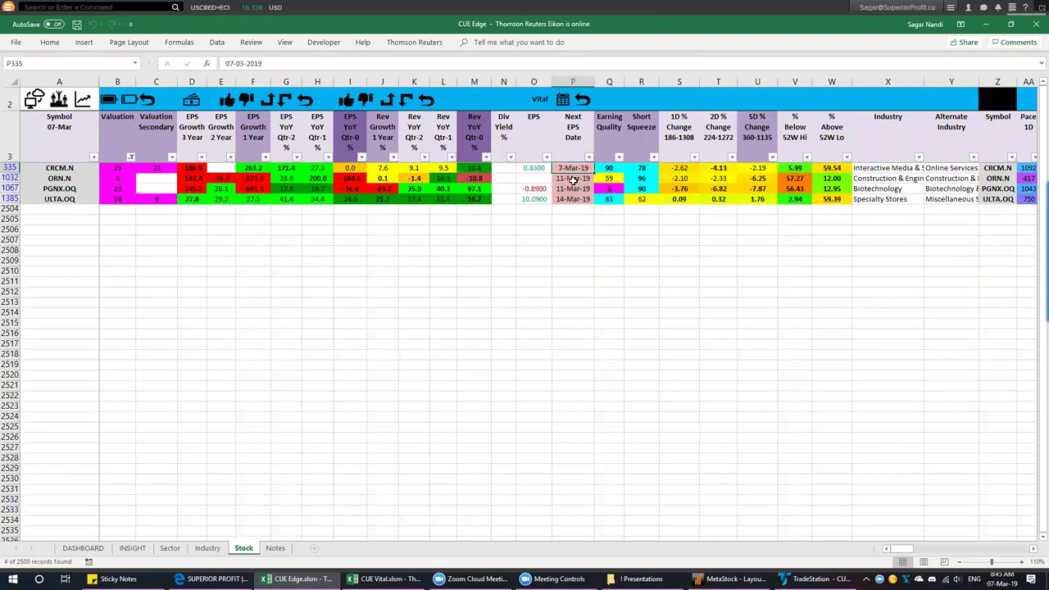
left_click_drag(573, 179, 574, 199)
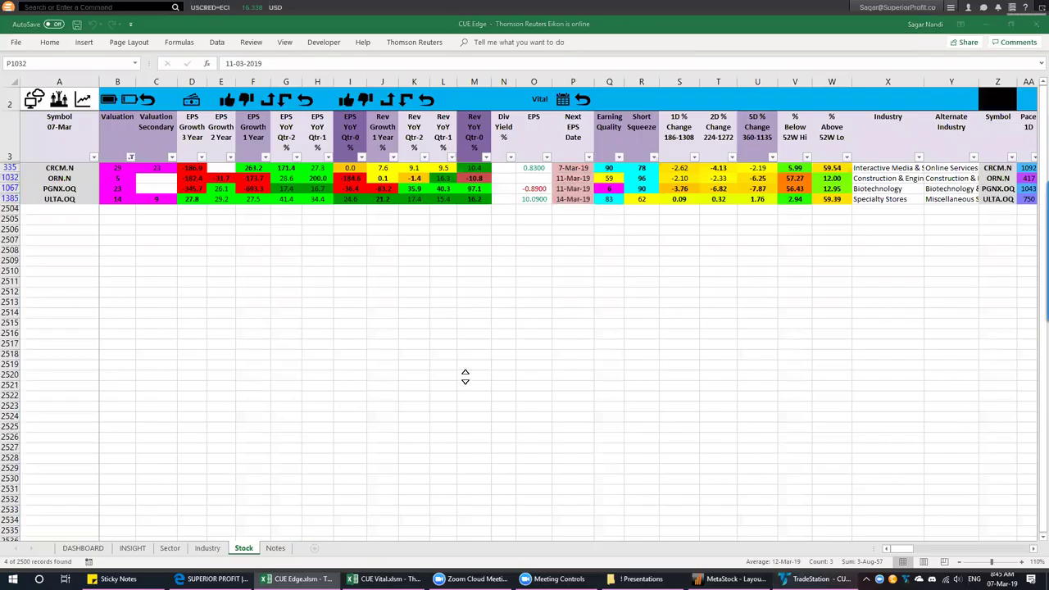
Switch to TradeStation, review ORN, PGNX and ULTA in the CUE Sonar workspace, and view ORN in the CUE# Webinar charts
left_click(816, 578)
left_click(108, 561)
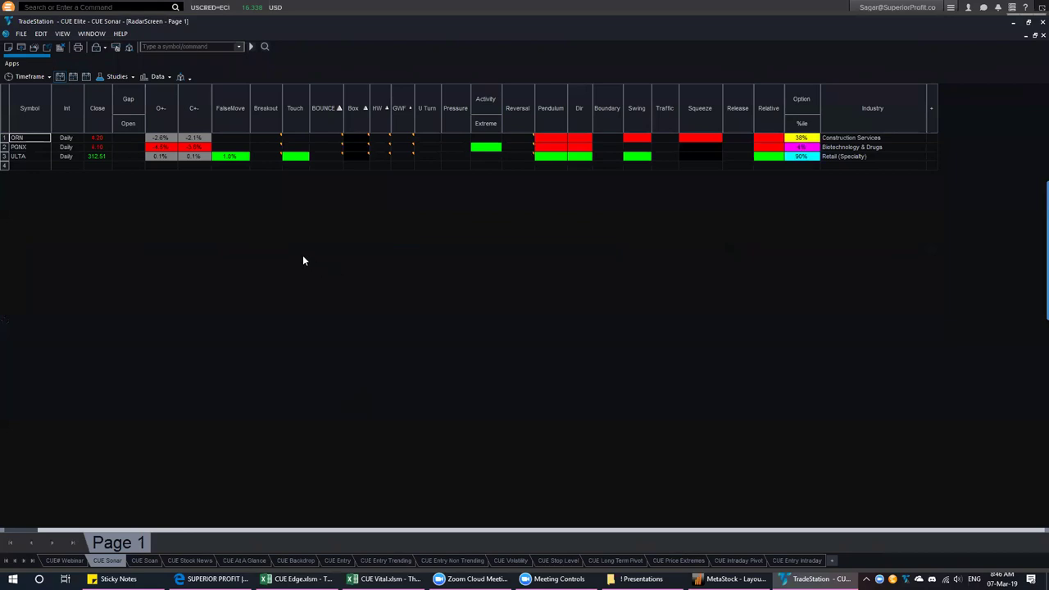
left_click(394, 156)
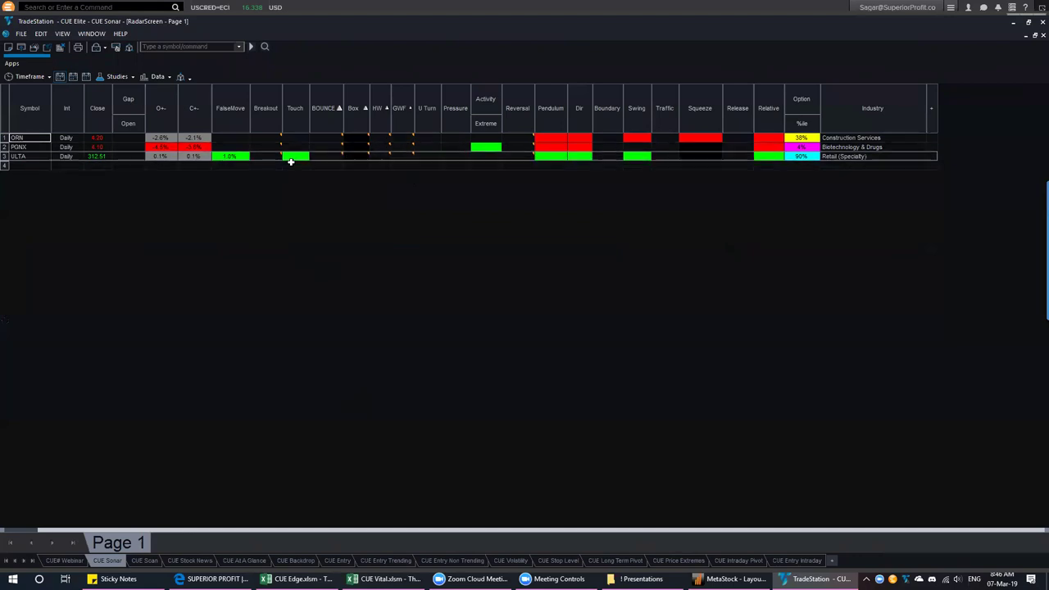
left_click(164, 138)
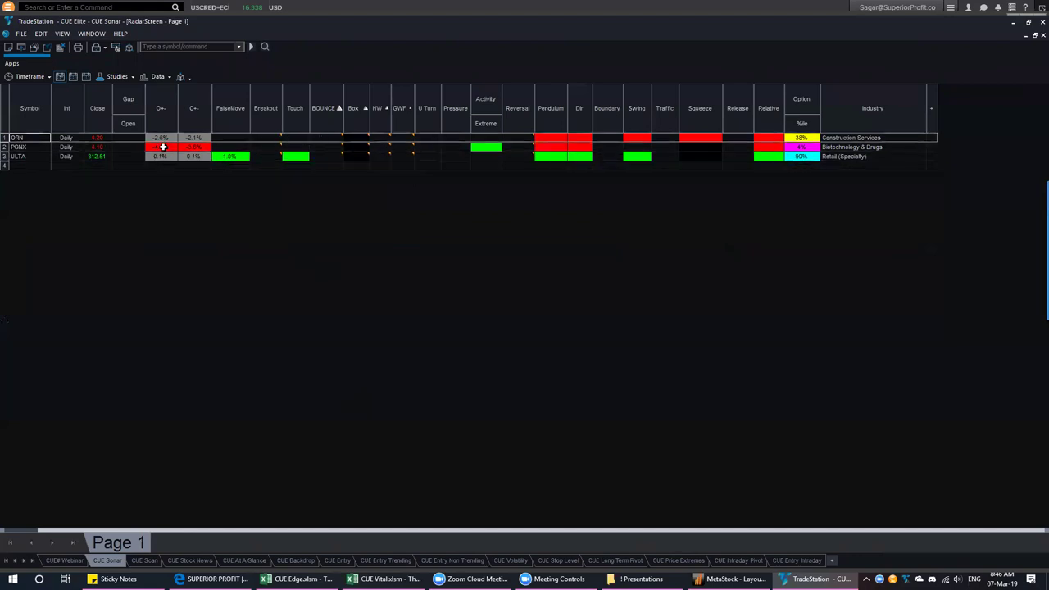
left_click(34, 139)
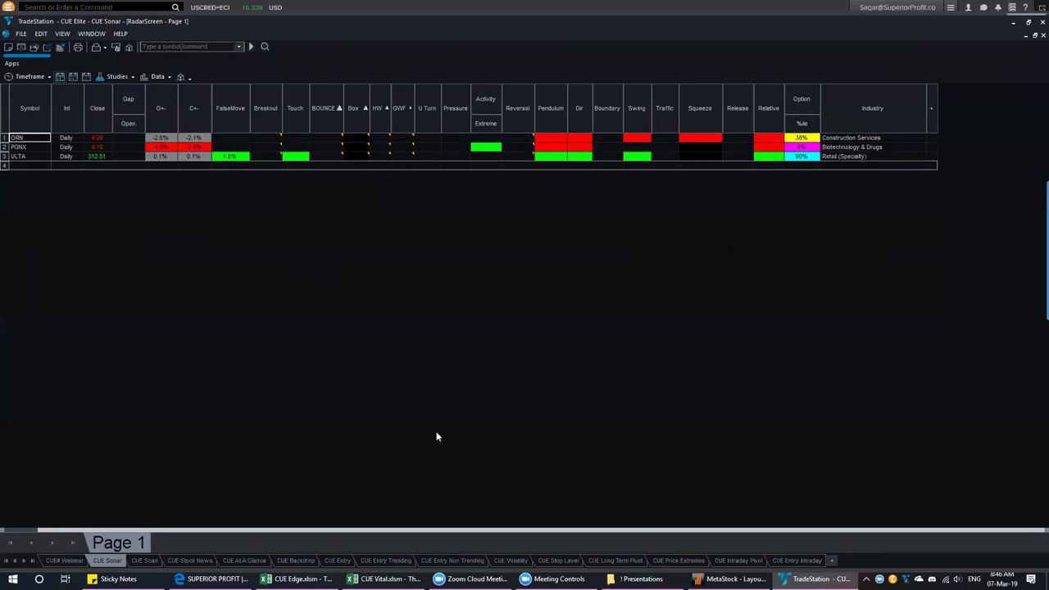
left_click(73, 563)
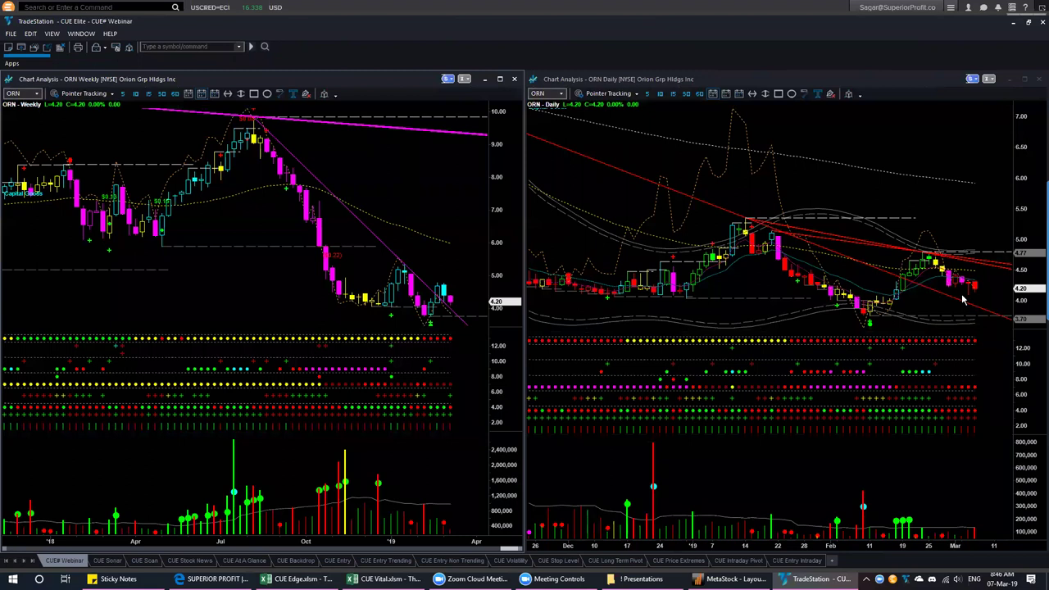
Select PGNX in the CUE Sonar workspace and view its weekly and daily charts in the CUE# Webinar workspace
left_click(109, 562)
left_click(23, 147)
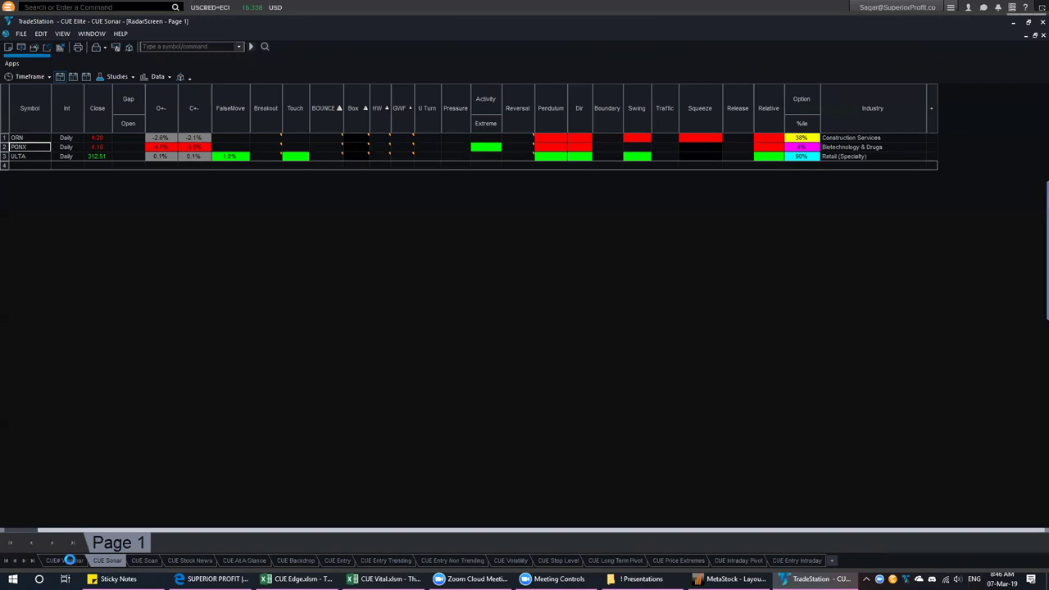
left_click(70, 561)
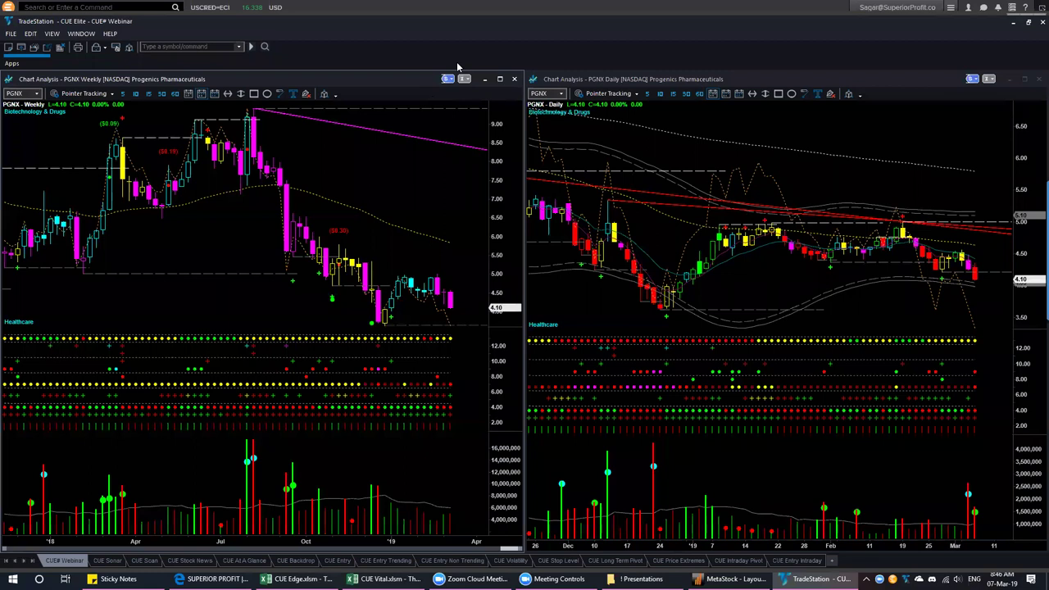
Mark the price direction with arrows on the PGNX daily and weekly charts, and clear the drawings
left_click_drag(920, 225, 1002, 251)
left_click_drag(858, 262, 951, 277)
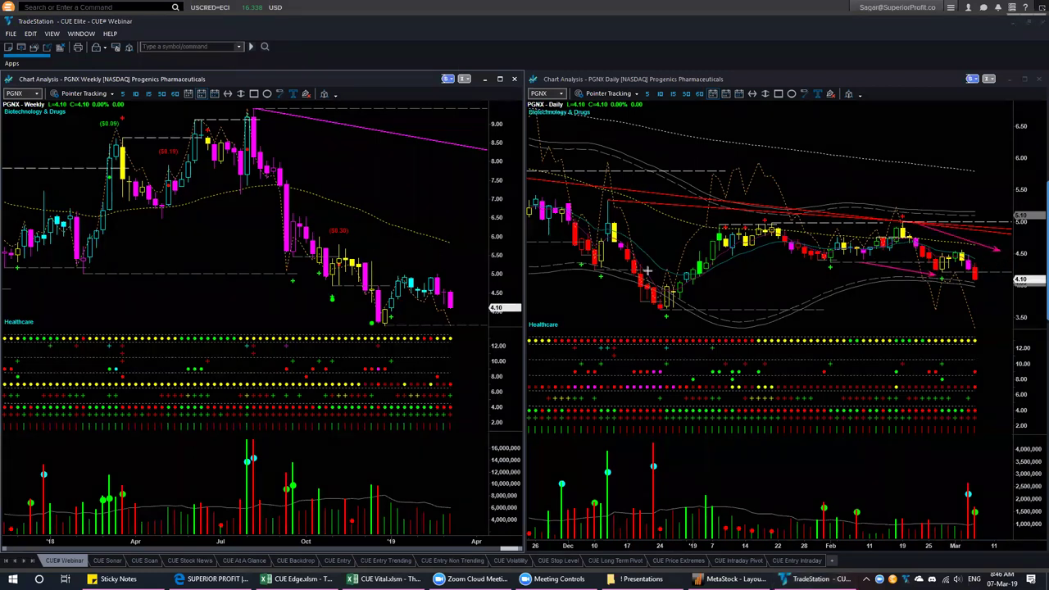
left_click_drag(445, 267, 464, 302)
left_click_drag(993, 259, 974, 259)
left_click_drag(975, 286, 1015, 283)
key("Delete")
Switch to the CUE Edge workbook and review the filtered stocks' symbols and EPS YoY Qtr-0 values
left_click(299, 579)
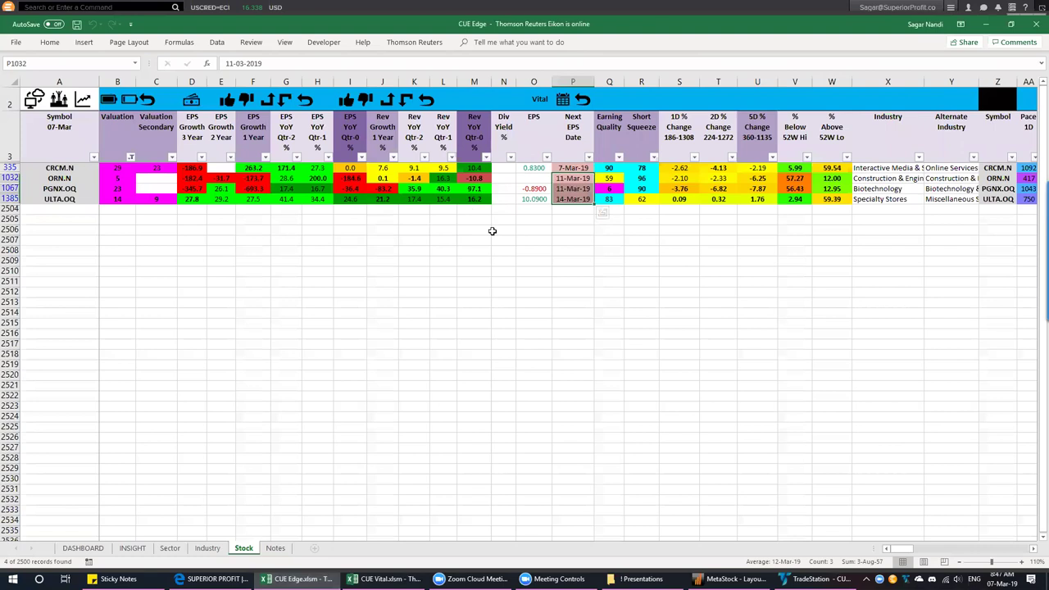
left_click(577, 210)
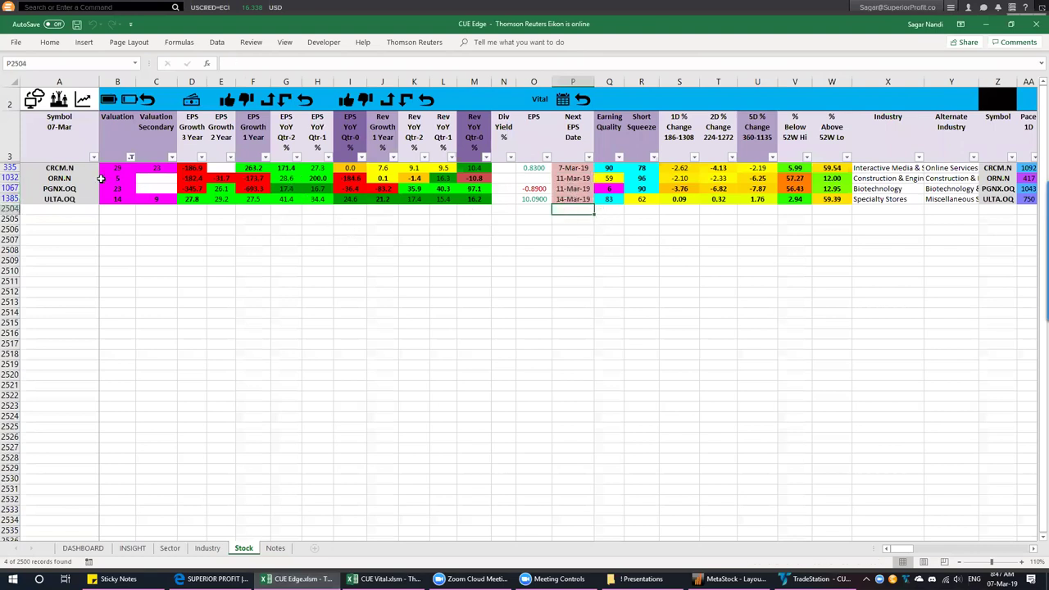
left_click_drag(72, 168, 72, 198)
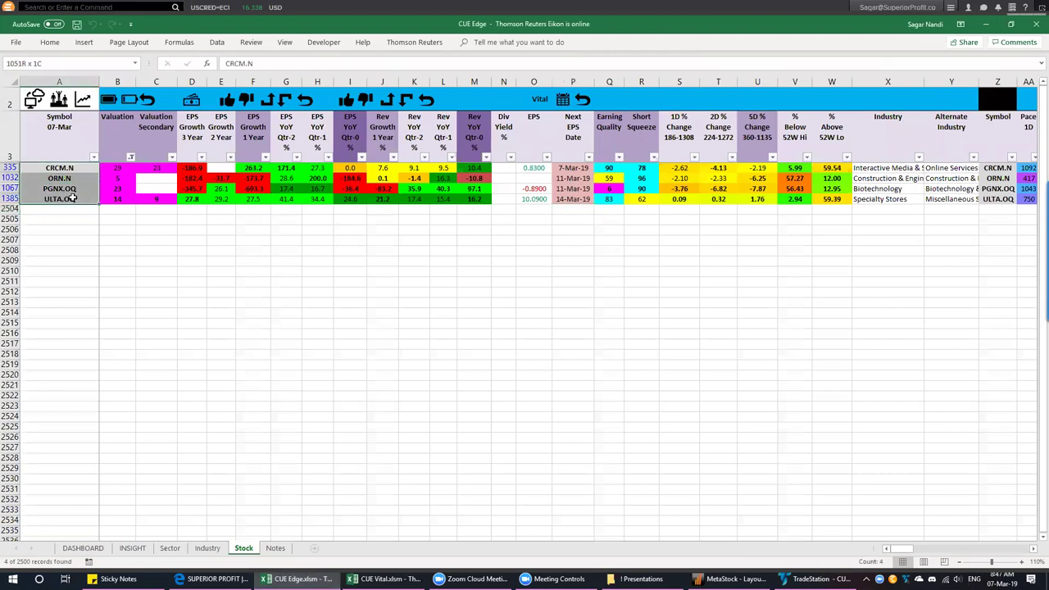
left_click_drag(351, 167, 353, 200)
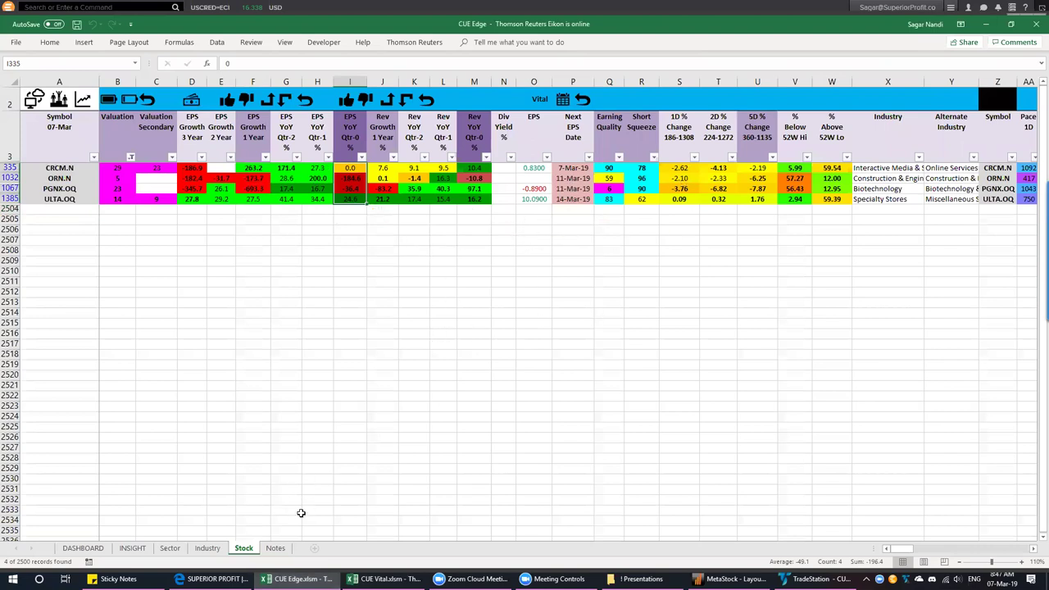
Revisit the TradeStation PGNX charts, return to CUE Edge with the Stock sheet's filters cleared, and show the Industry sheet
left_click(816, 578)
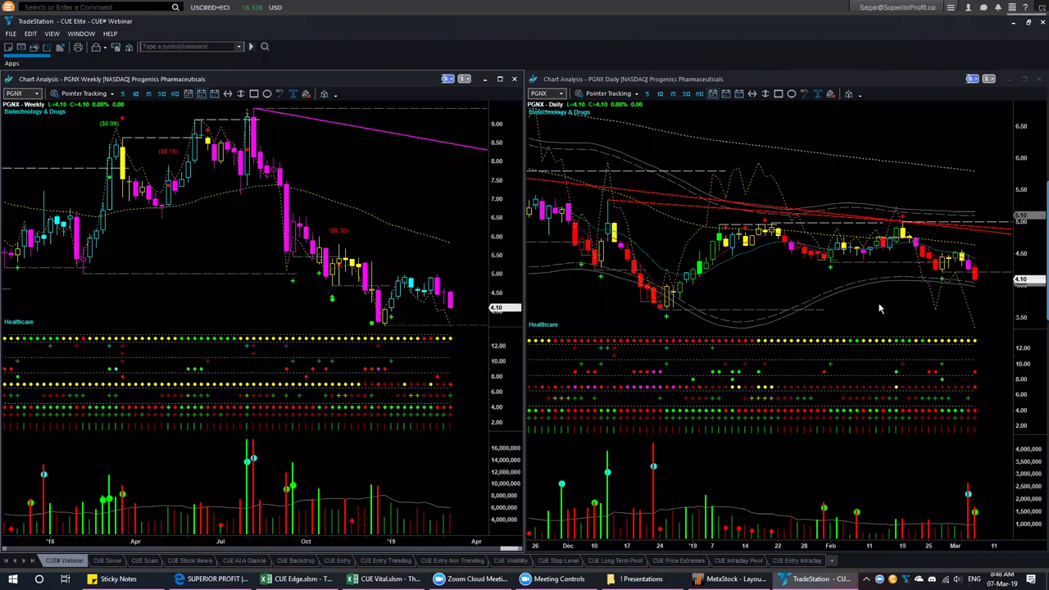
left_click(300, 579)
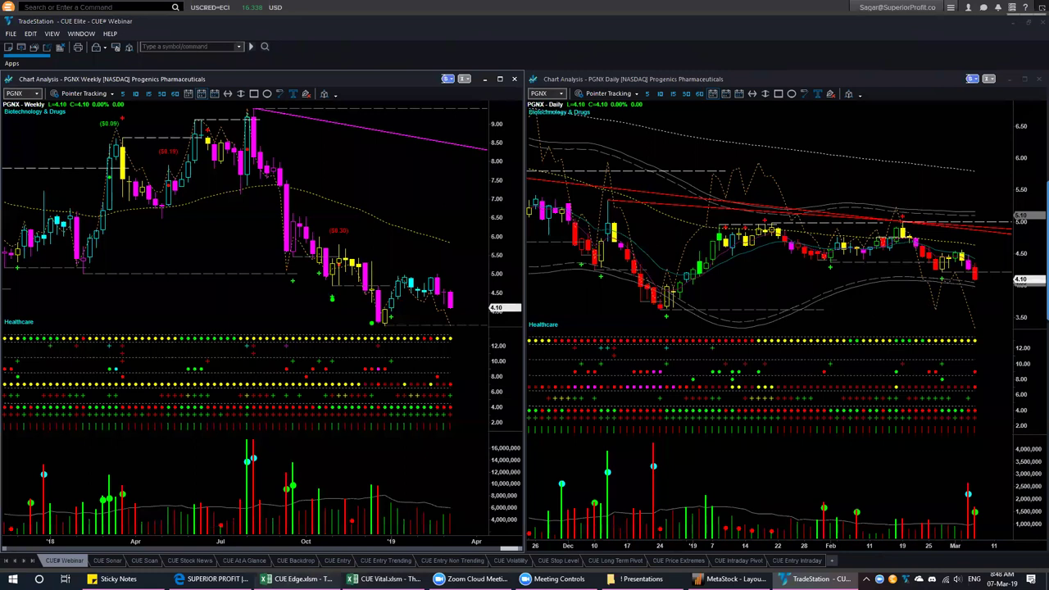
left_click(521, 216)
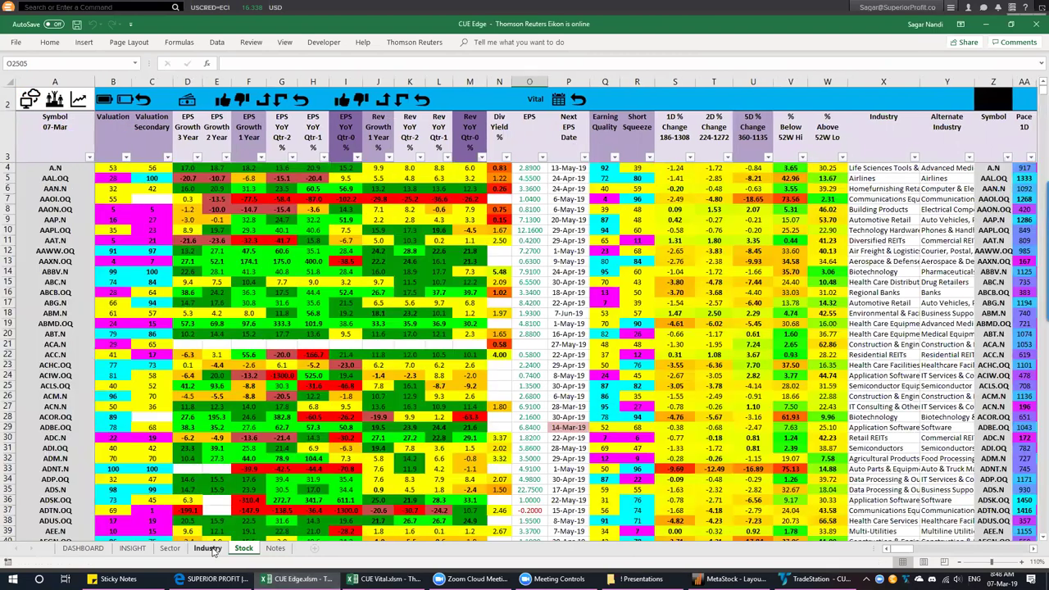
left_click(210, 548)
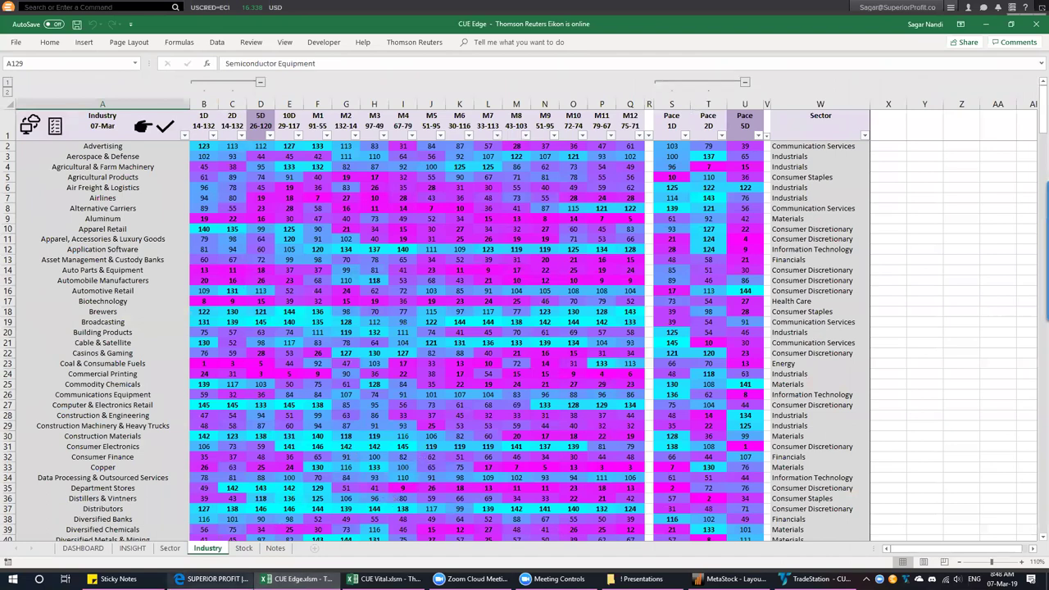
Open the Morning Market Meet sticky note and highlight item 4 about changing symbol lists for all CUE Elite scans
left_click(115, 579)
left_click(529, 295)
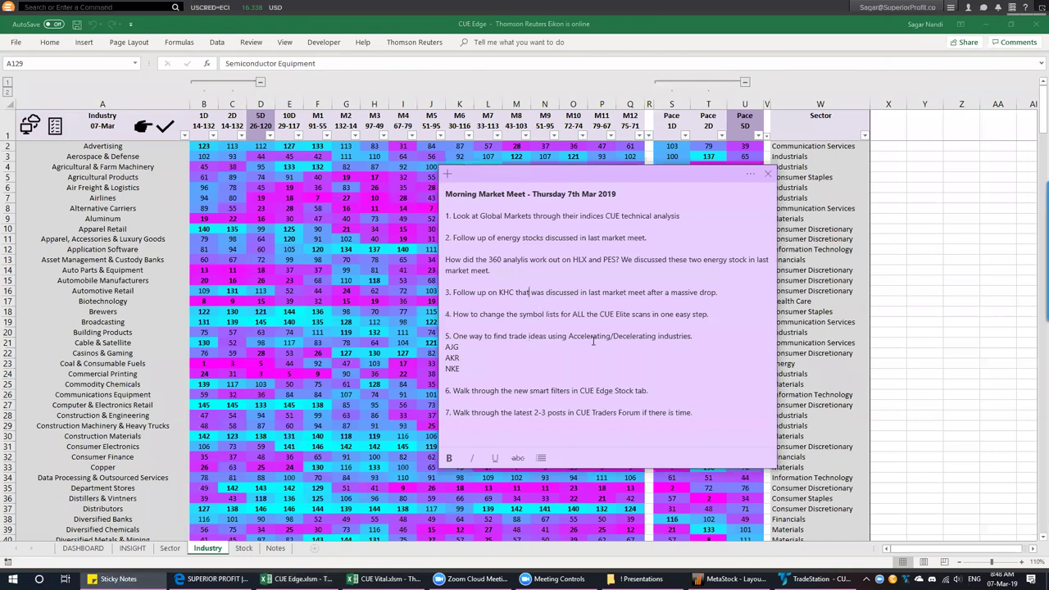
left_click_drag(712, 314, 447, 317)
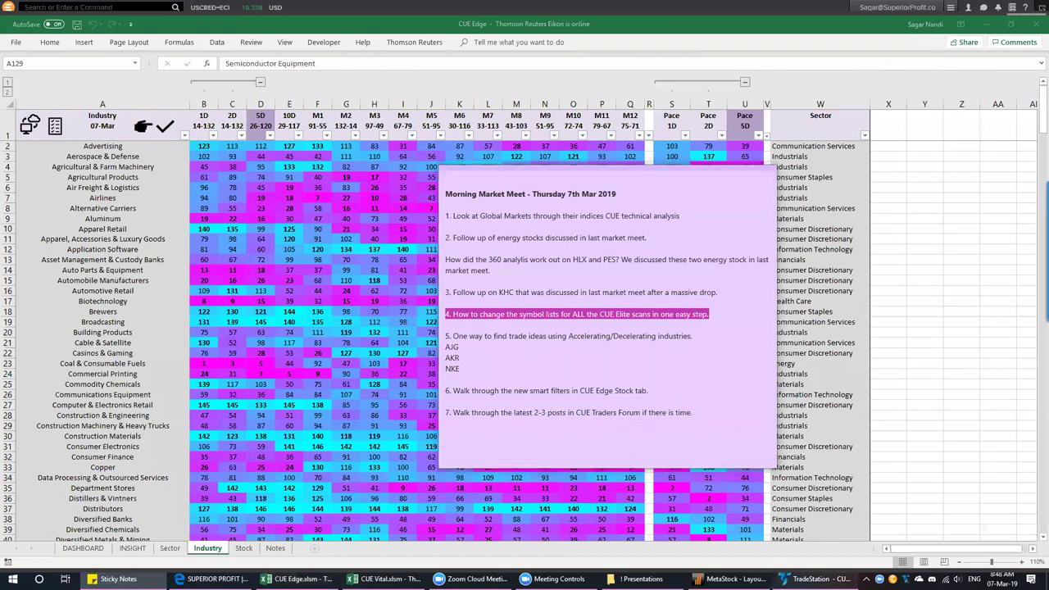
View the scans in TradeStation's CUE Scan workspace, and switch to MetaStock's Power Console to view its explorations, selecting CUE Gap Open
key("alt+Tab")
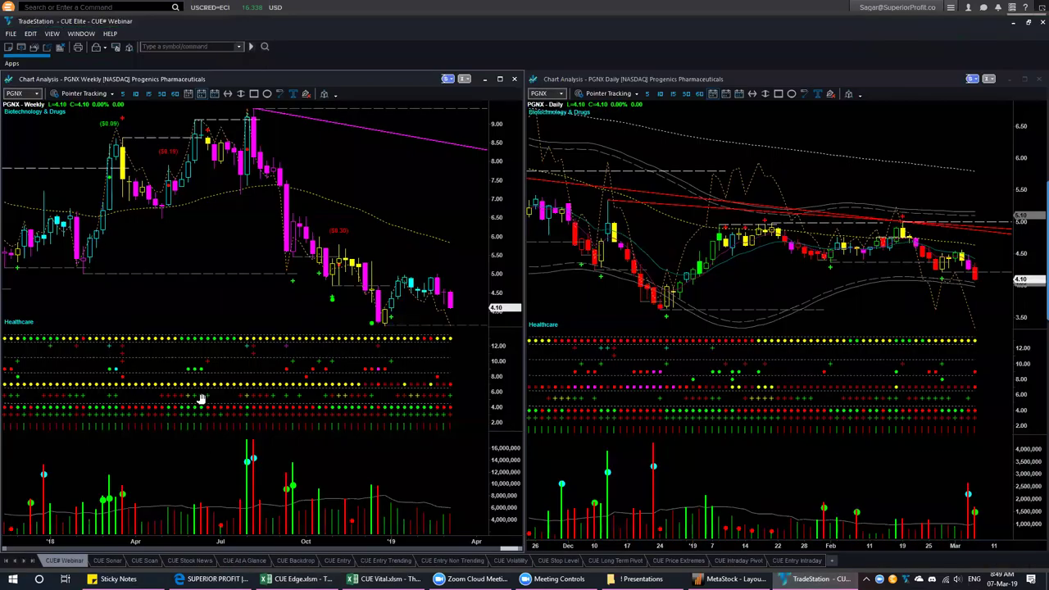
left_click(139, 562)
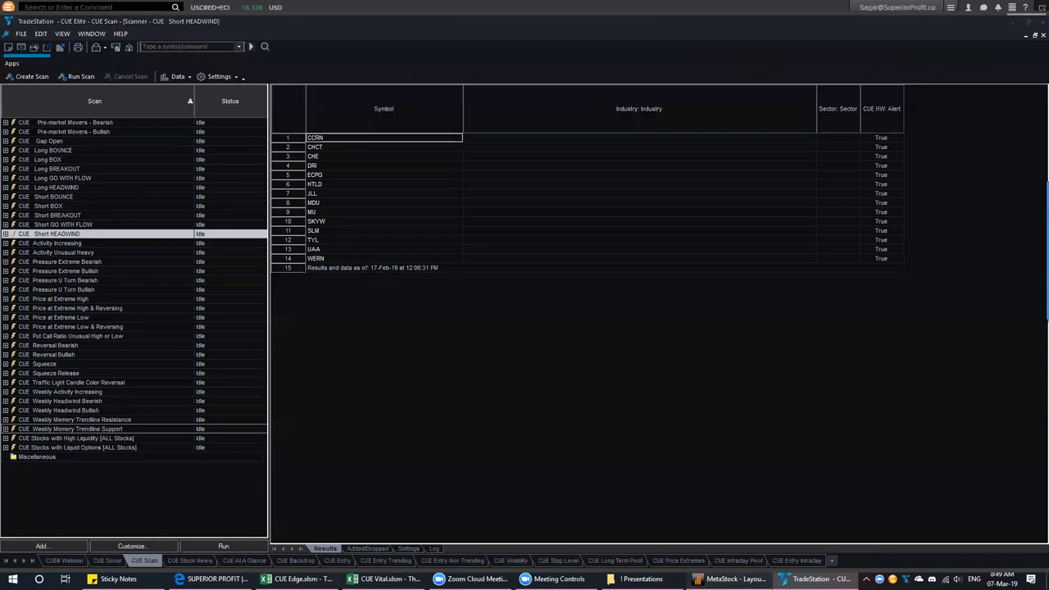
key("alt+Tab")
left_click(12, 49)
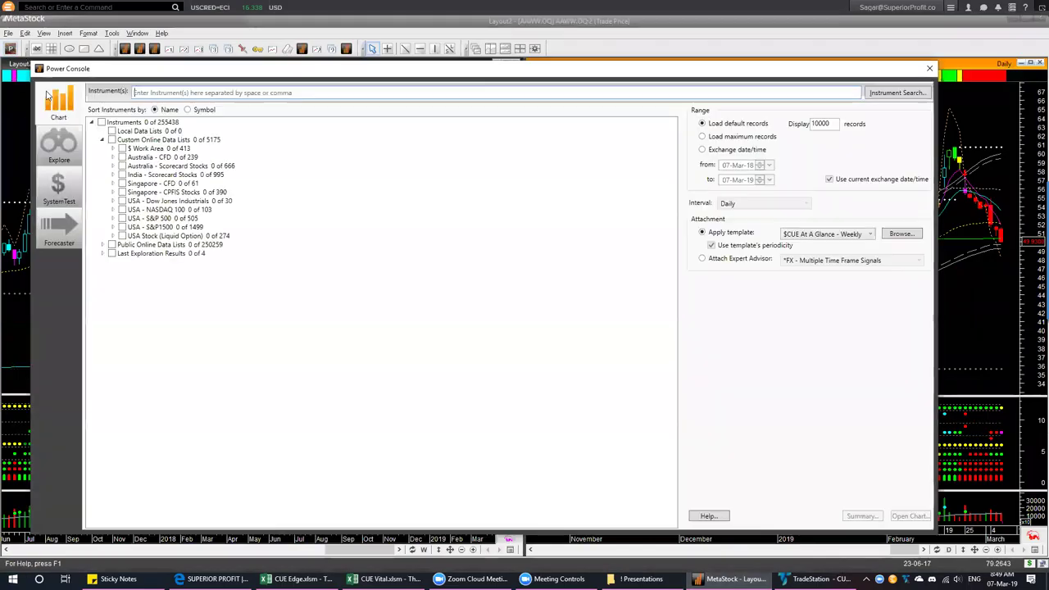
left_click(71, 161)
left_click(152, 185)
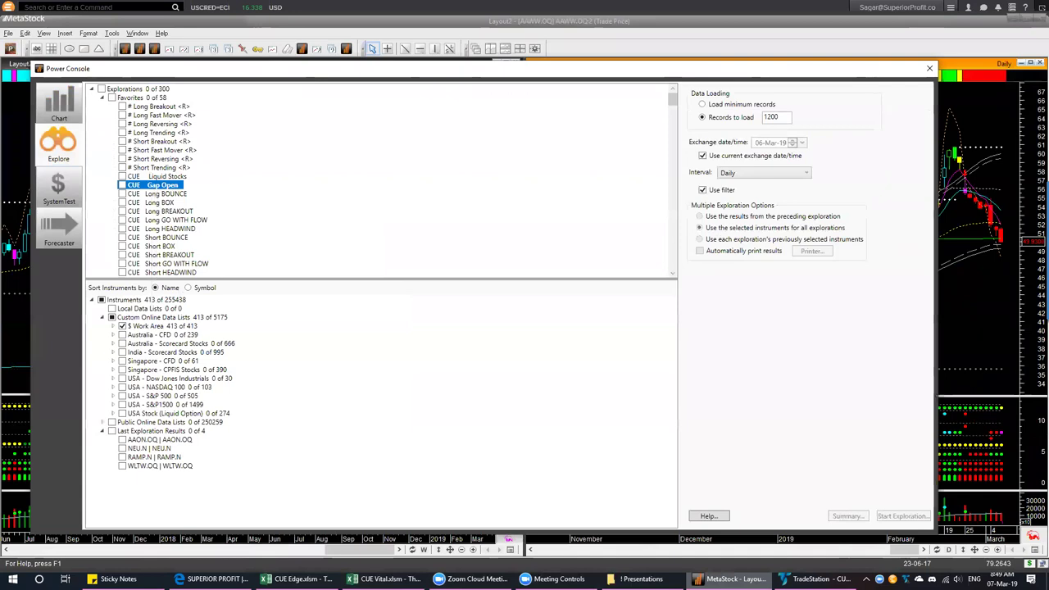
Switch back to TradeStation and open the symbol universe settings of the CUE Short HEADWIND scan
key("alt+Tab")
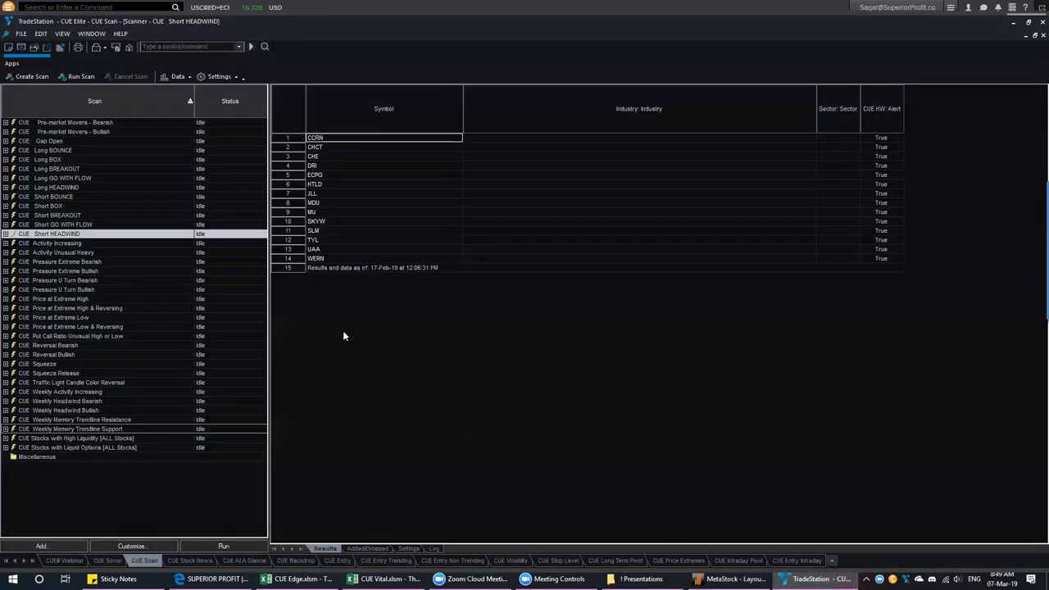
double_click(107, 235)
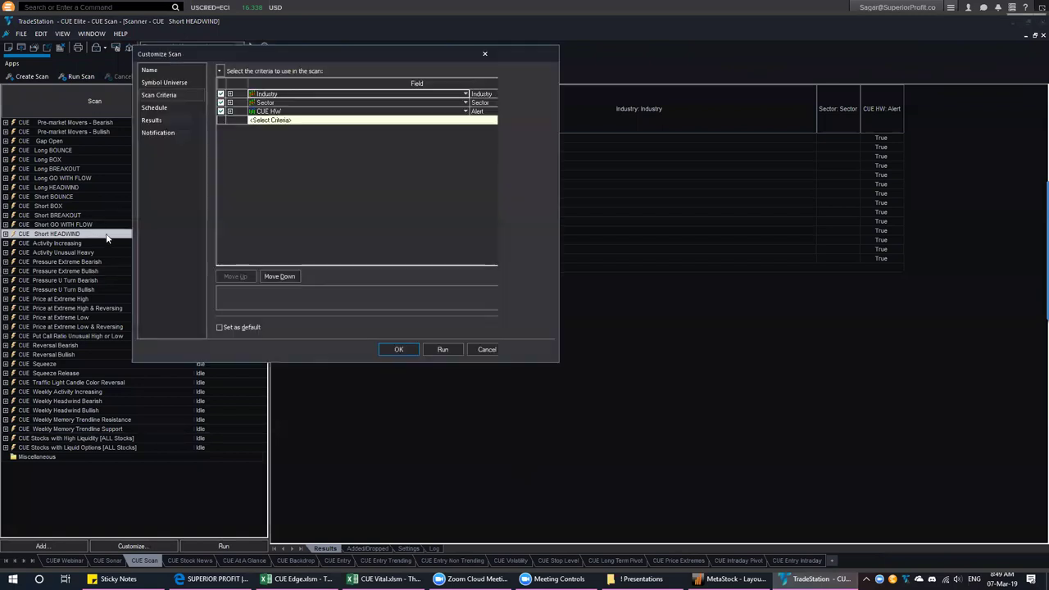
left_click(168, 82)
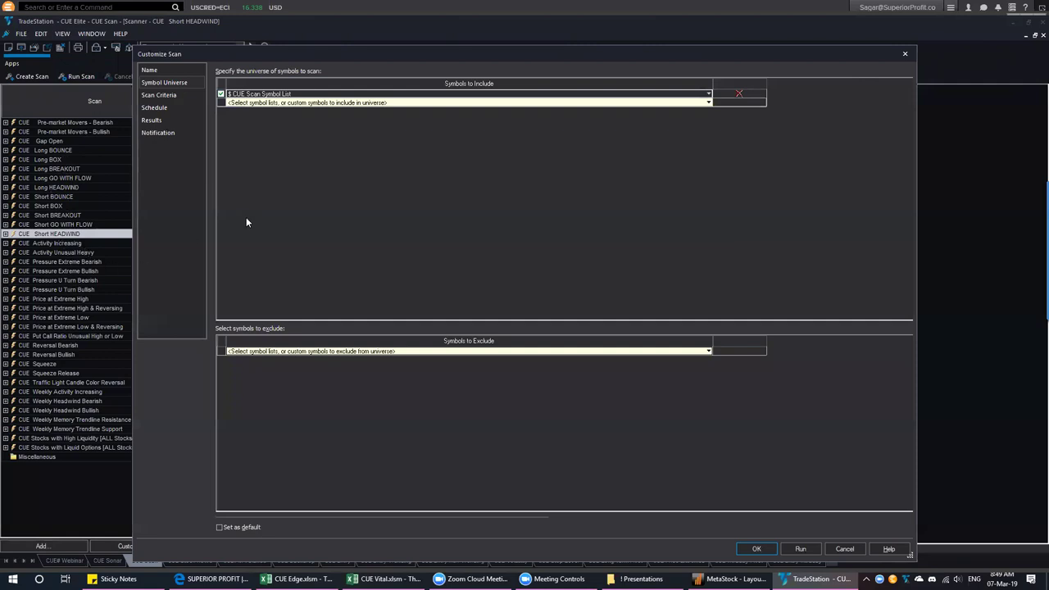
Remove $ CUE Scan Symbol List from the scan's included symbols and browse the custom symbol lists for a replacement
left_click(737, 96)
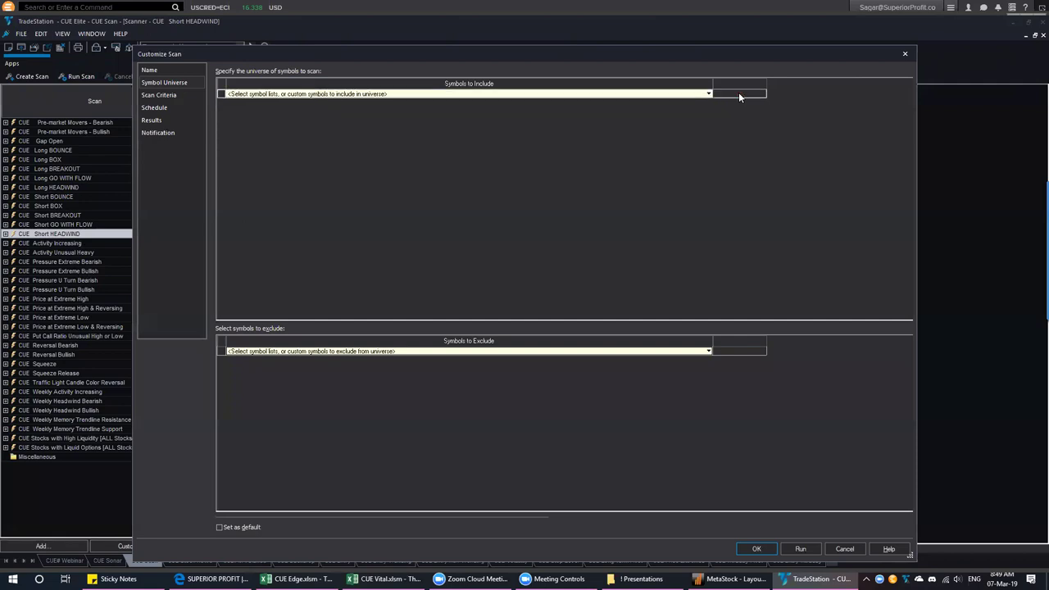
left_click(708, 94)
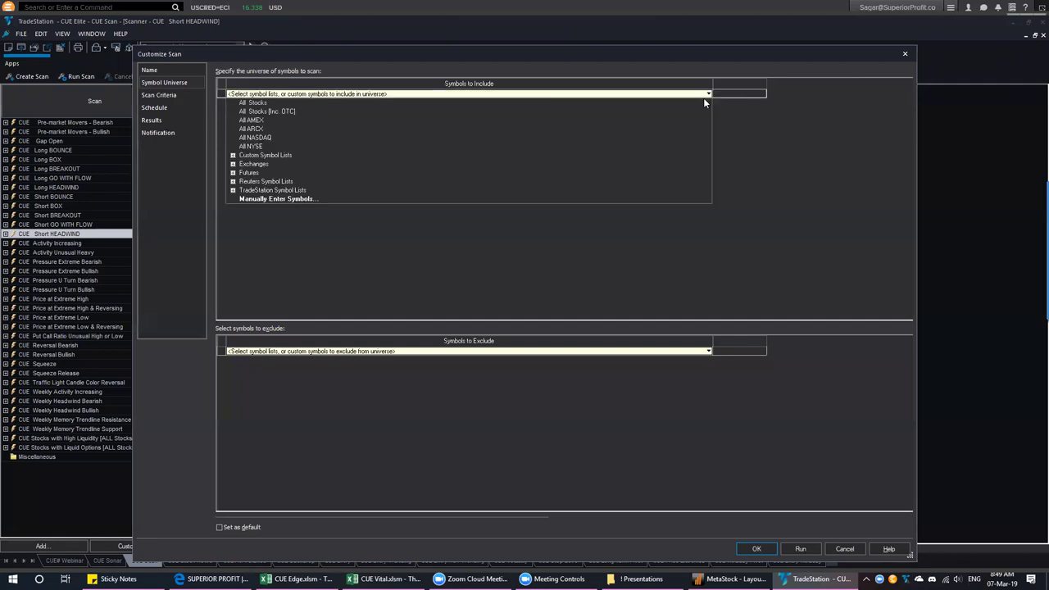
left_click(233, 156)
scroll(312, 164, "down", 1)
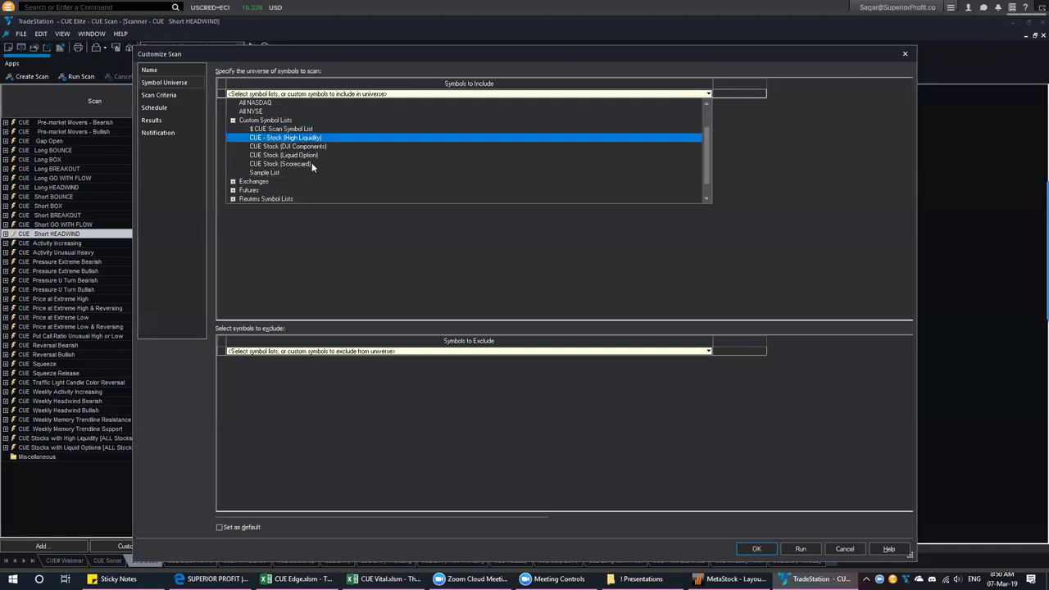
key("Down")
key("Down")
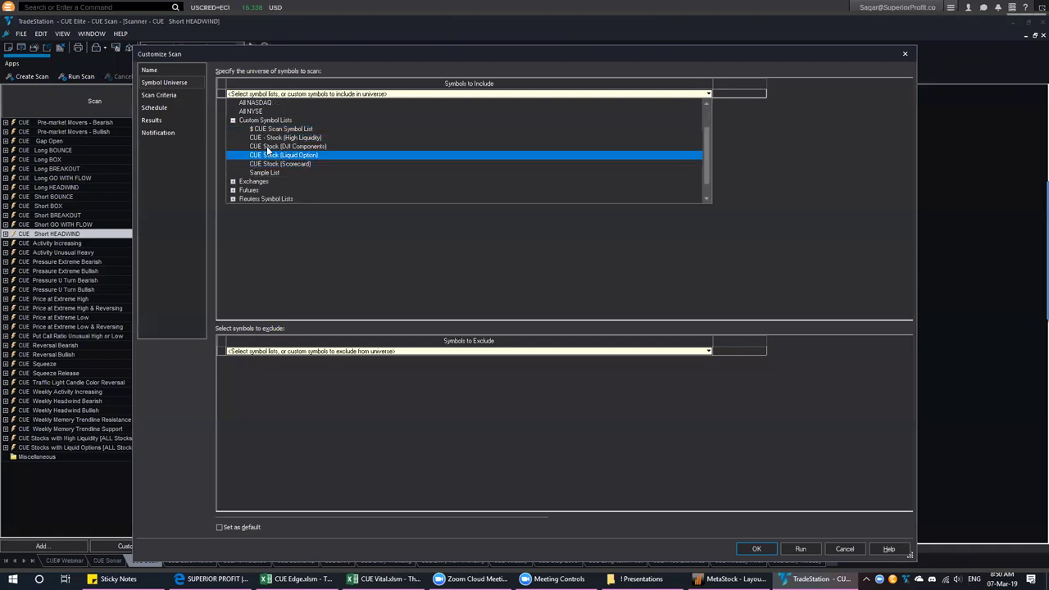
left_click(233, 121)
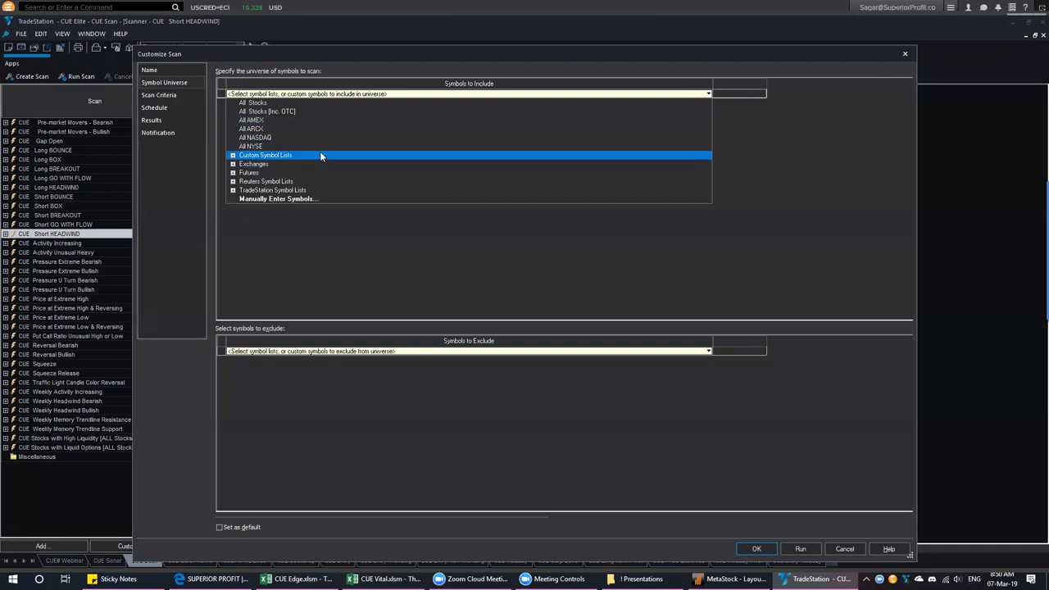
Choose the S&P 500 Index components as the scan's symbols to include, and close the scan settings without saving
left_click(233, 189)
scroll(283, 174, "down", 1)
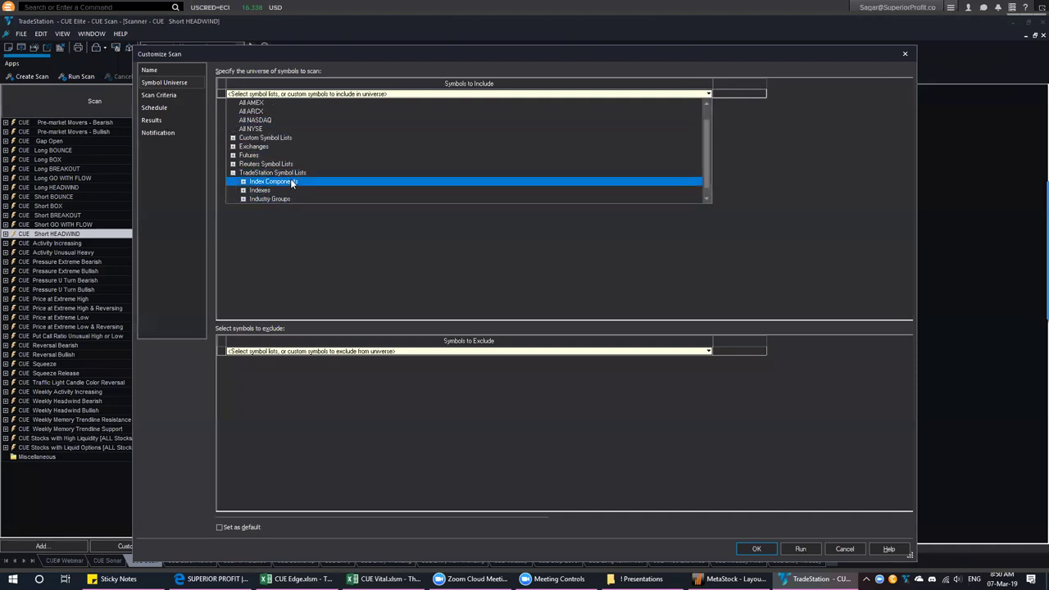
left_click(243, 172)
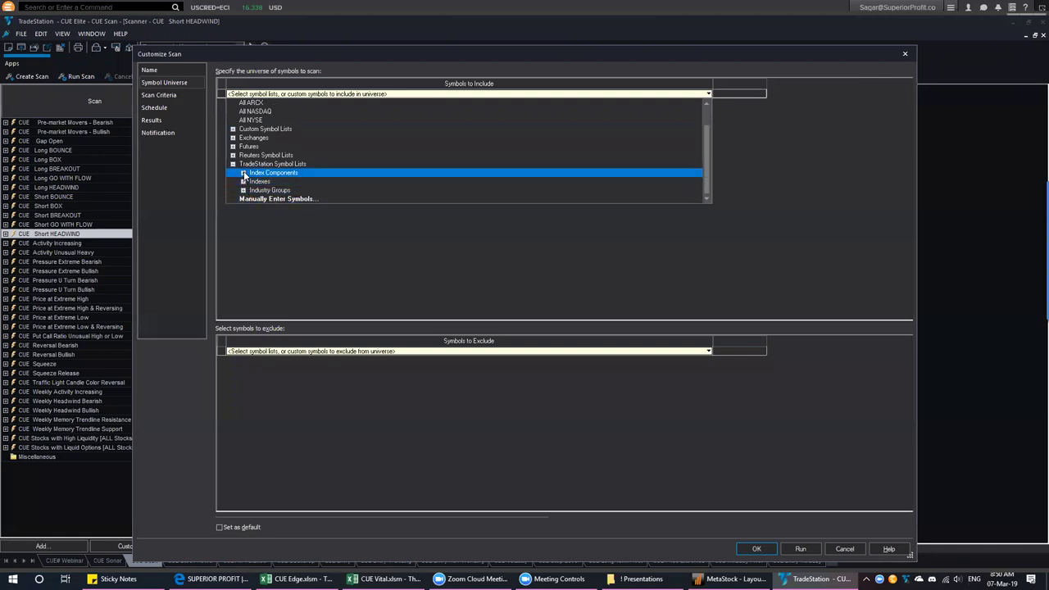
scroll(316, 180, "down", 3)
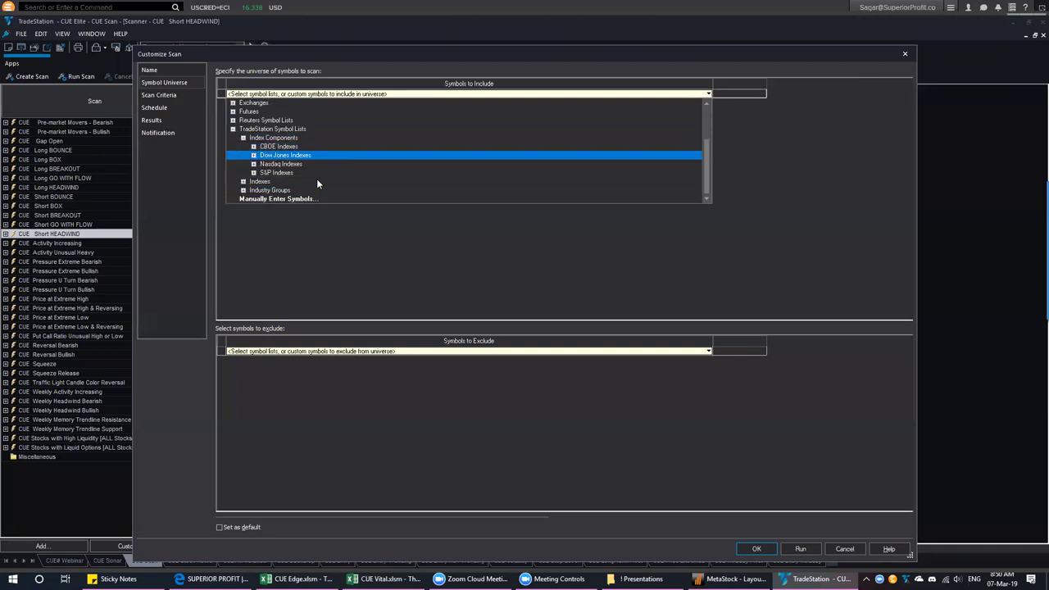
left_click(254, 173)
scroll(332, 176, "down", 3)
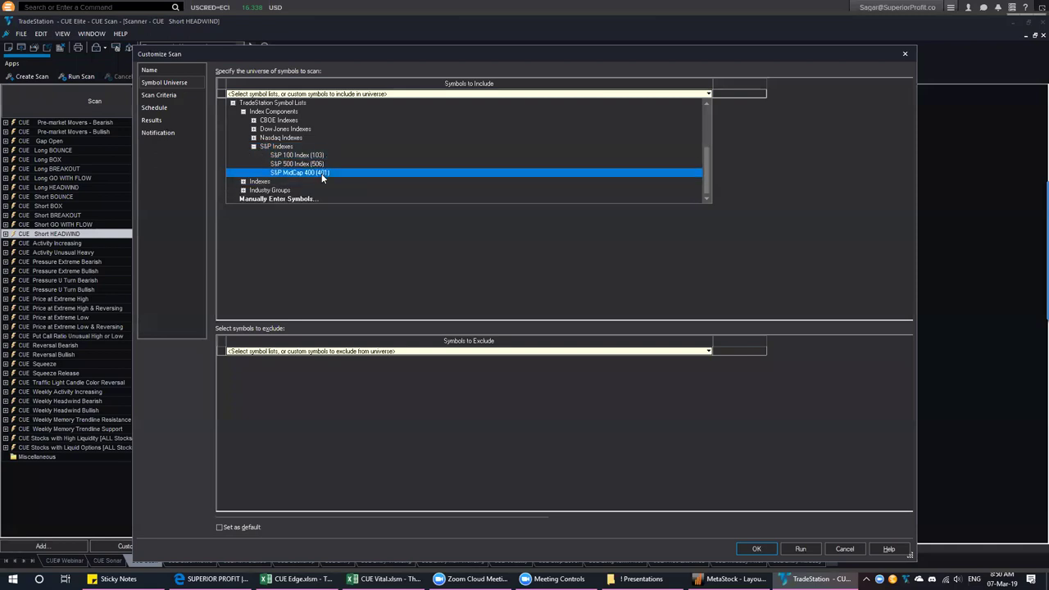
left_click(323, 164)
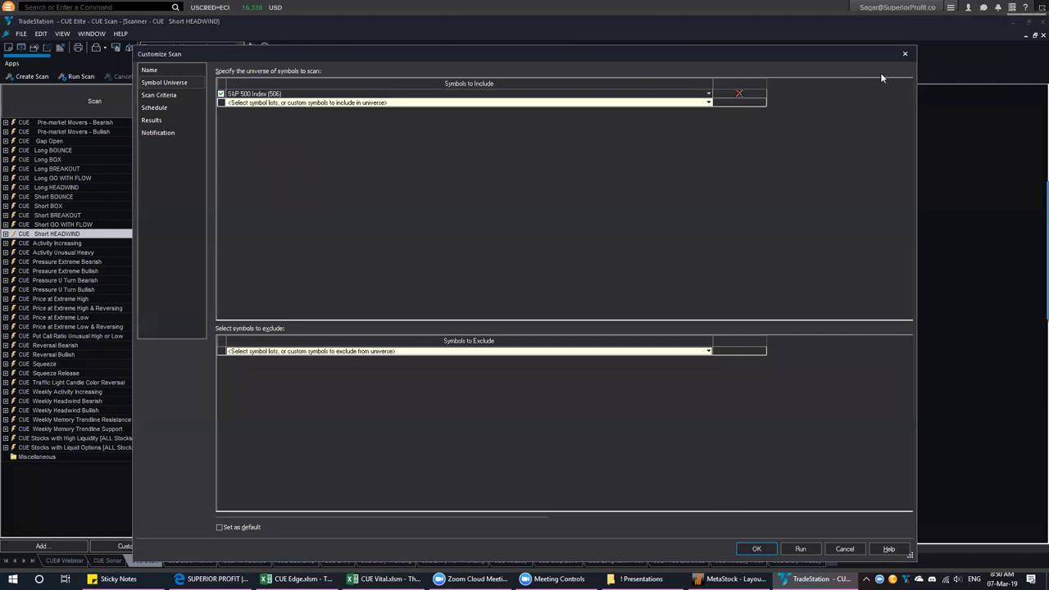
left_click(905, 56)
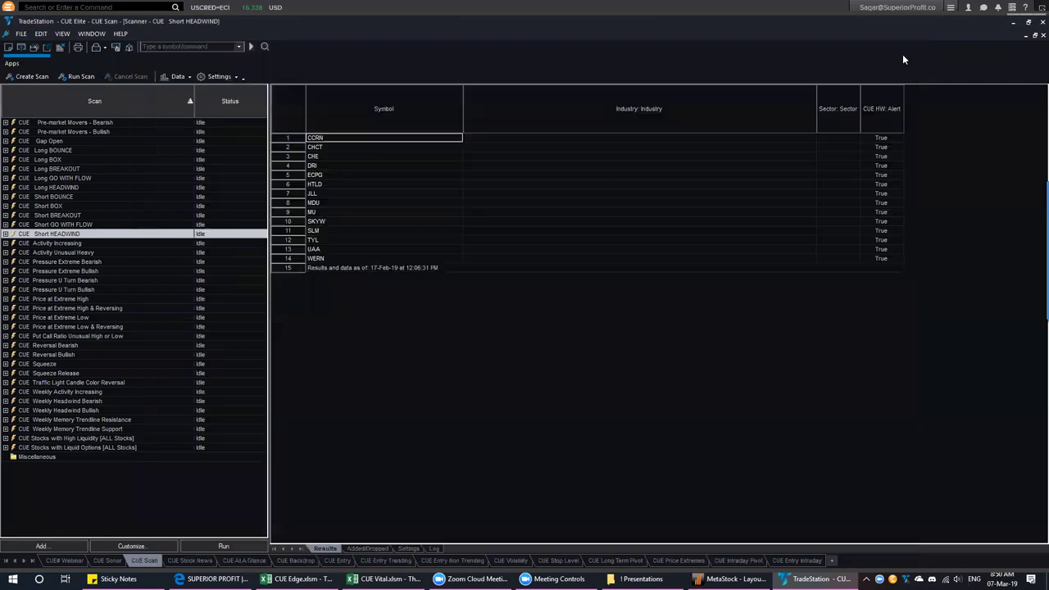
Reopen the CUE Short HEADWIND scan settings to check its included symbol list, and close them unchanged
double_click(96, 236)
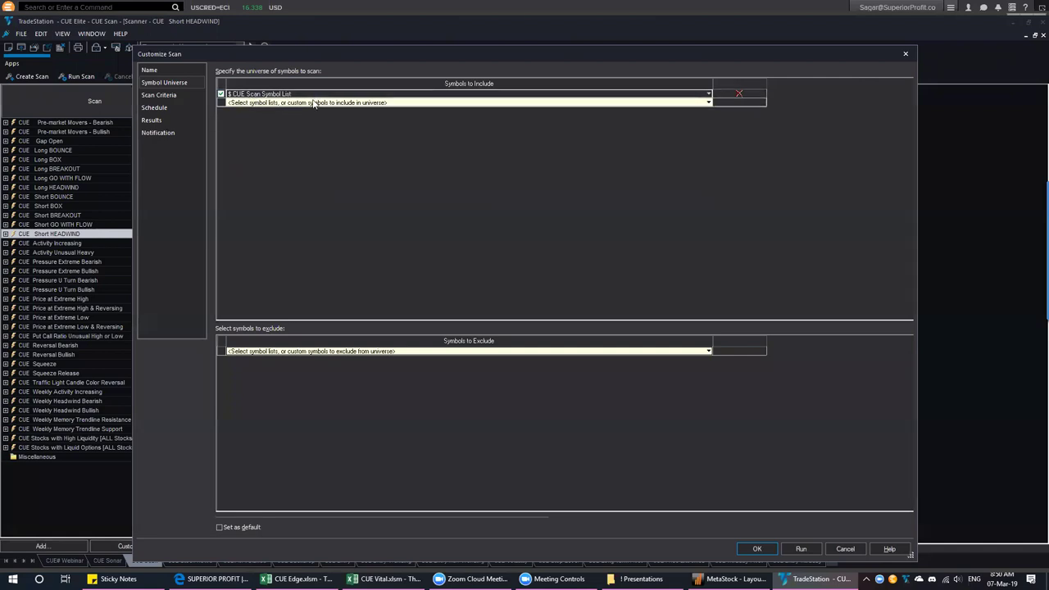
left_click(906, 55)
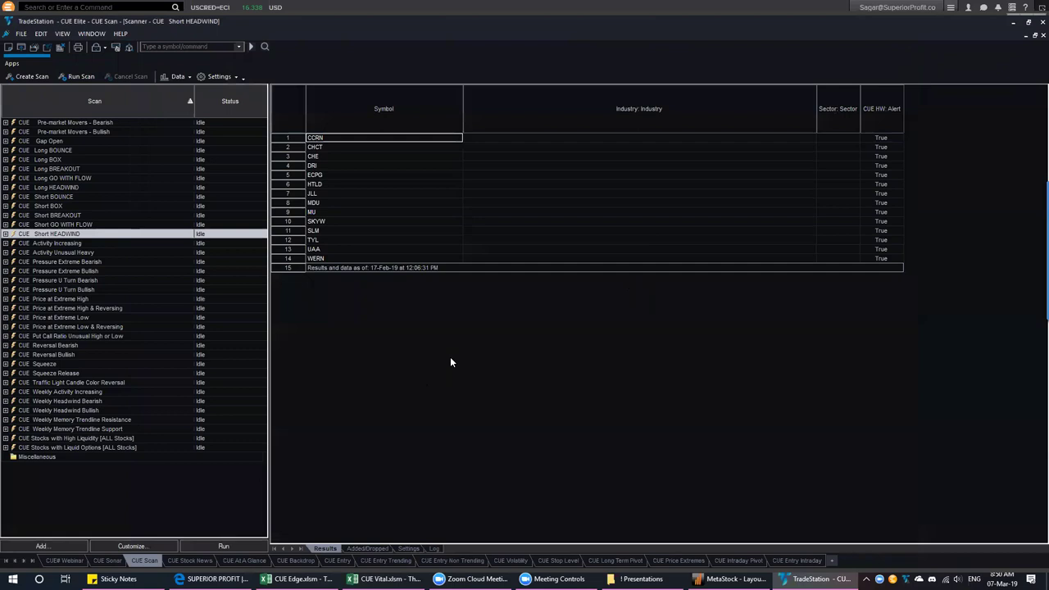
left_click(8, 439)
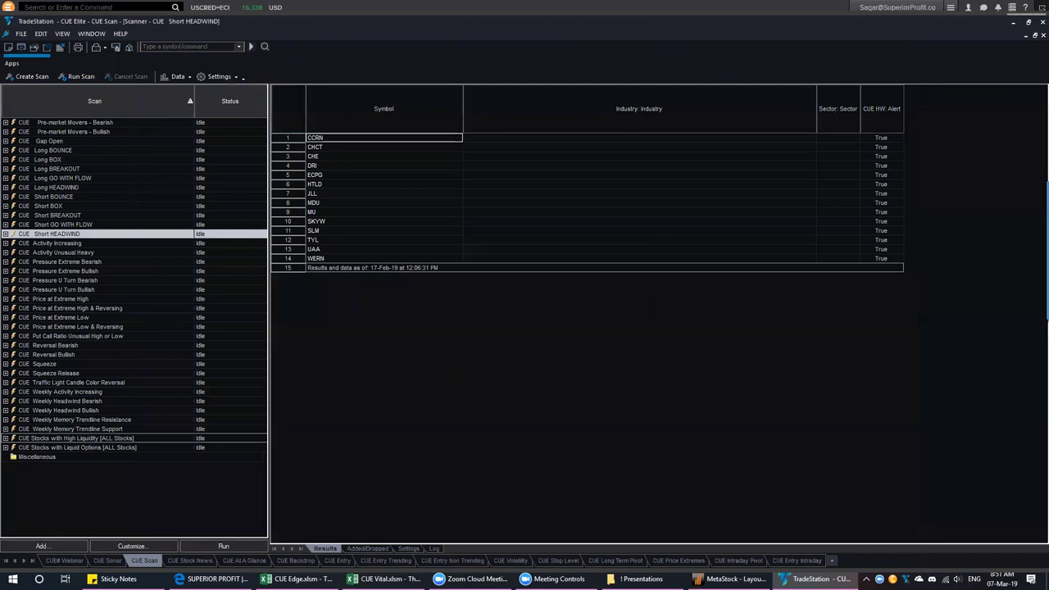
left_click(91, 236)
double_click(91, 235)
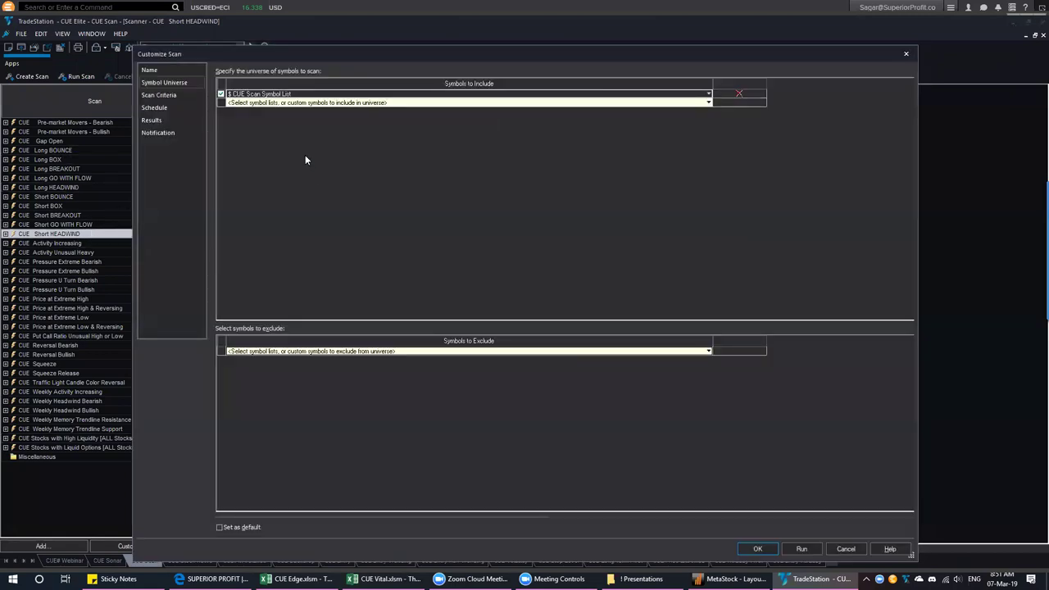
key("Escape")
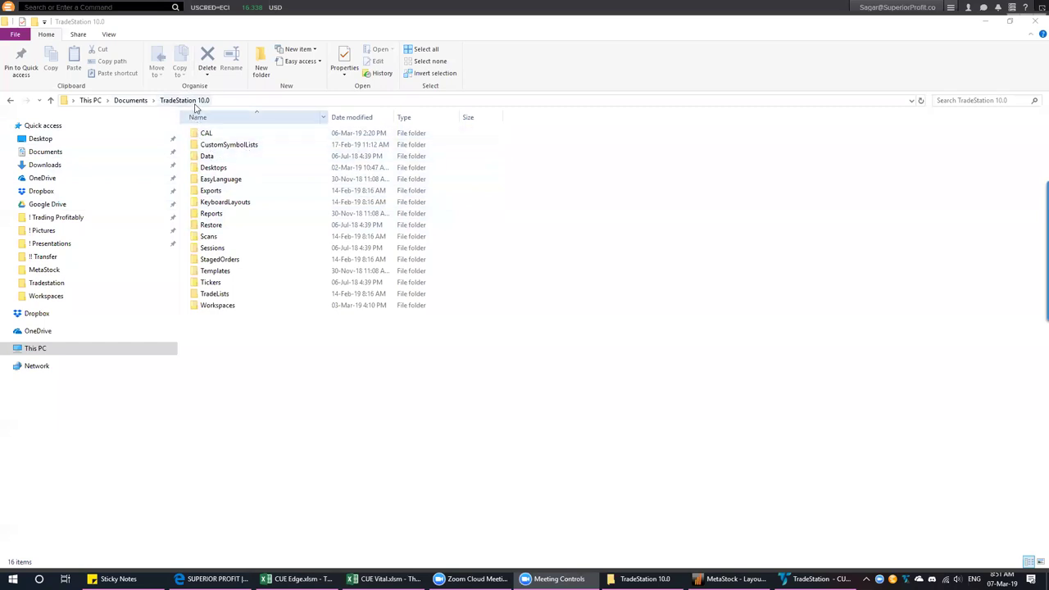
Open the CustomSymbolLists folder in TradeStation 10.0 and look over the Liquid Option, Scorecard, DJI Components and High Liquidity list files
left_click(234, 149)
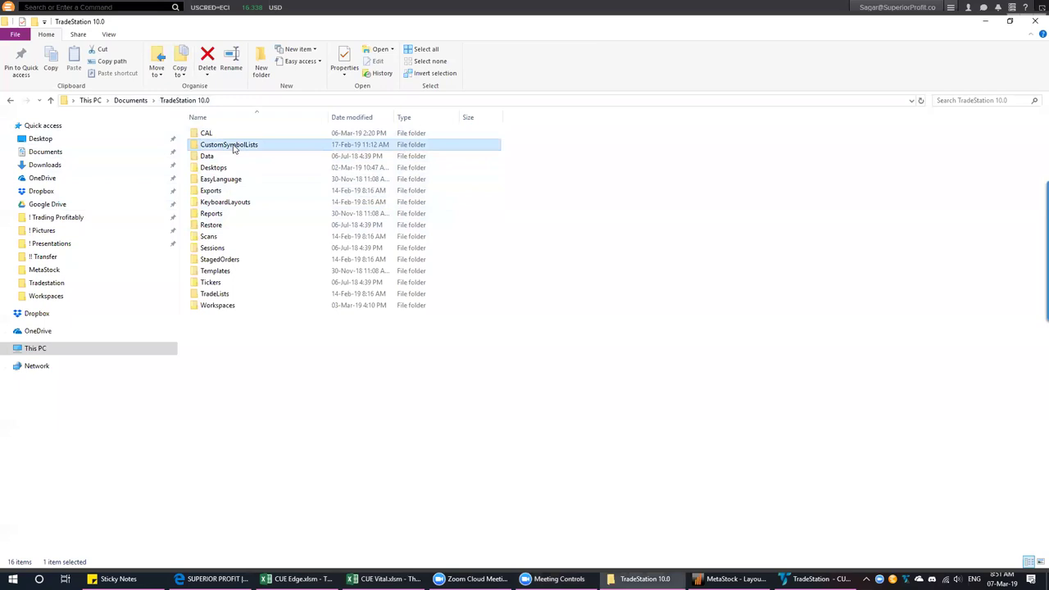
double_click(233, 147)
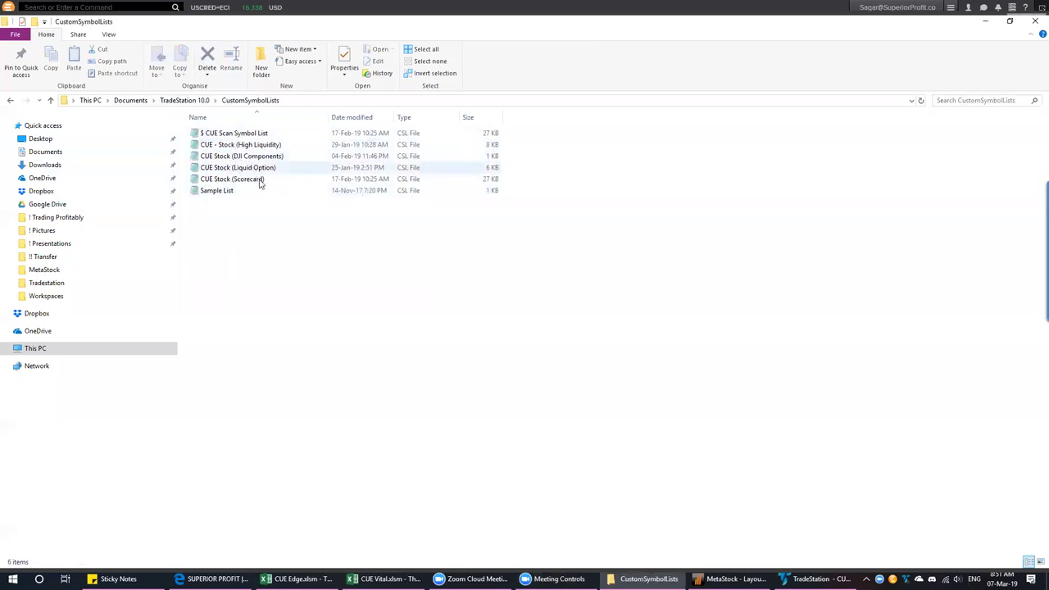
left_click(252, 137)
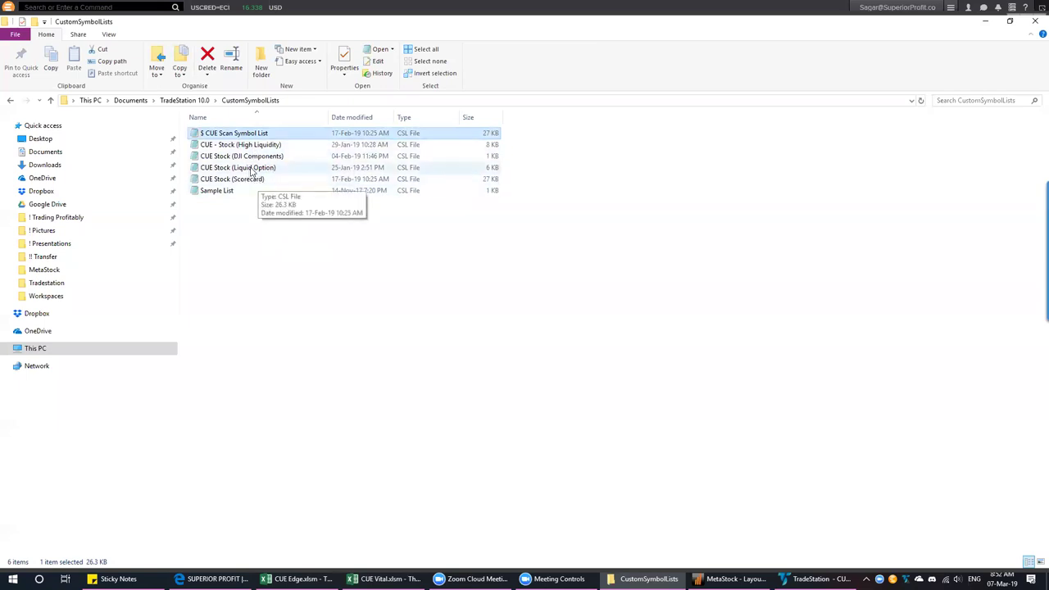
left_click(256, 169)
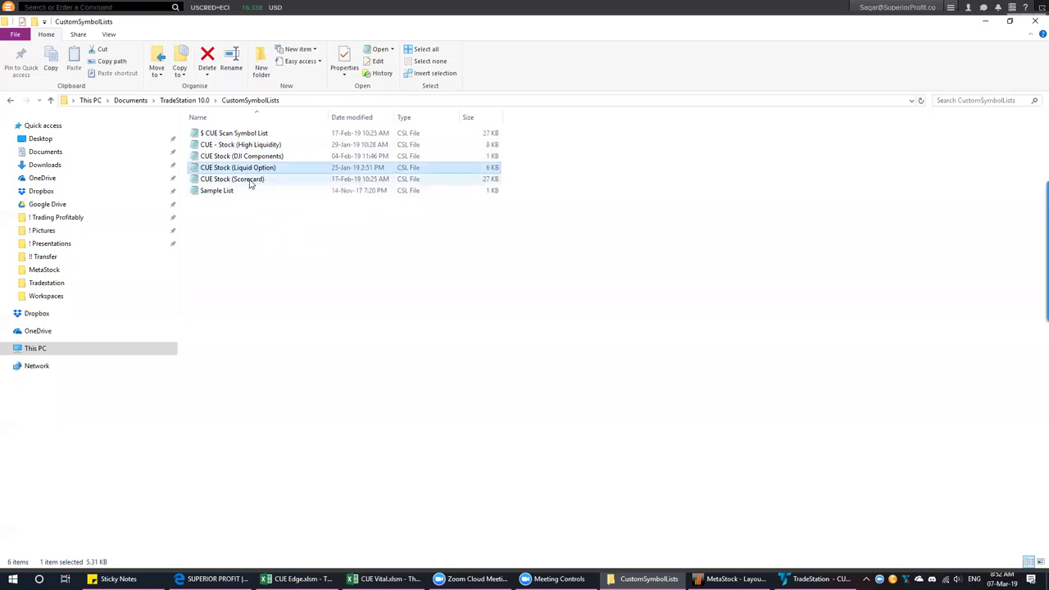
left_click(251, 181)
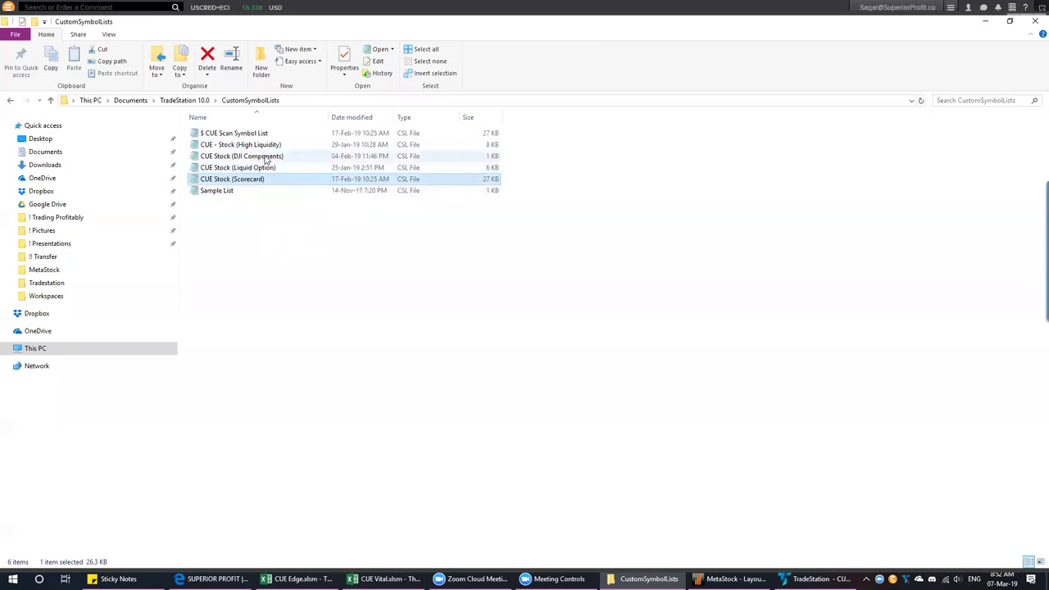
left_click(265, 157)
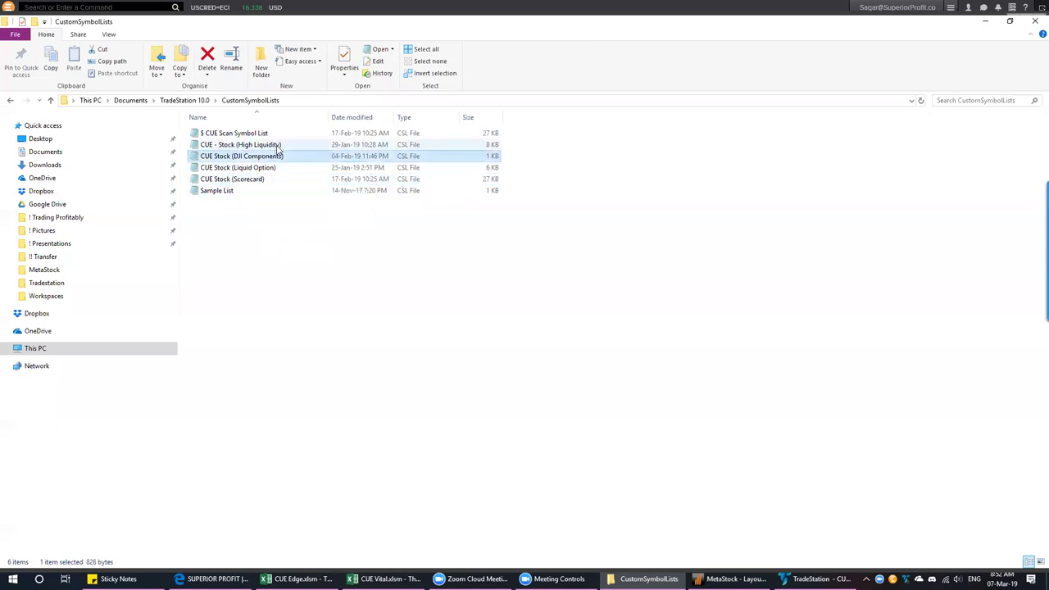
left_click(279, 146)
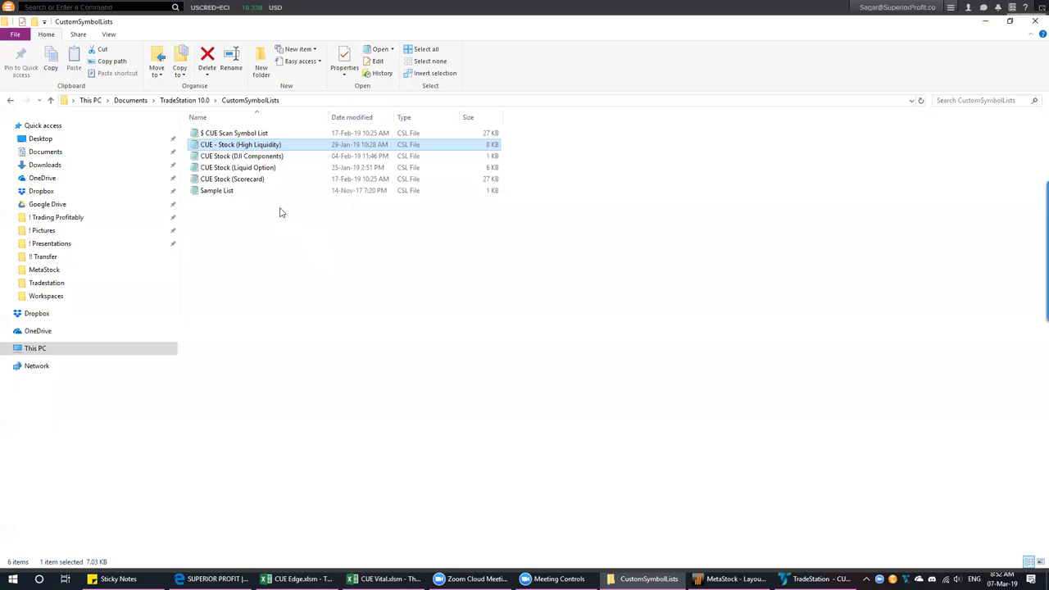
Duplicate the $ CUE Scan Symbol List file, name the copy "$ CUE Scan Symbol List - Backup", and discard the duplicate
left_click(241, 136)
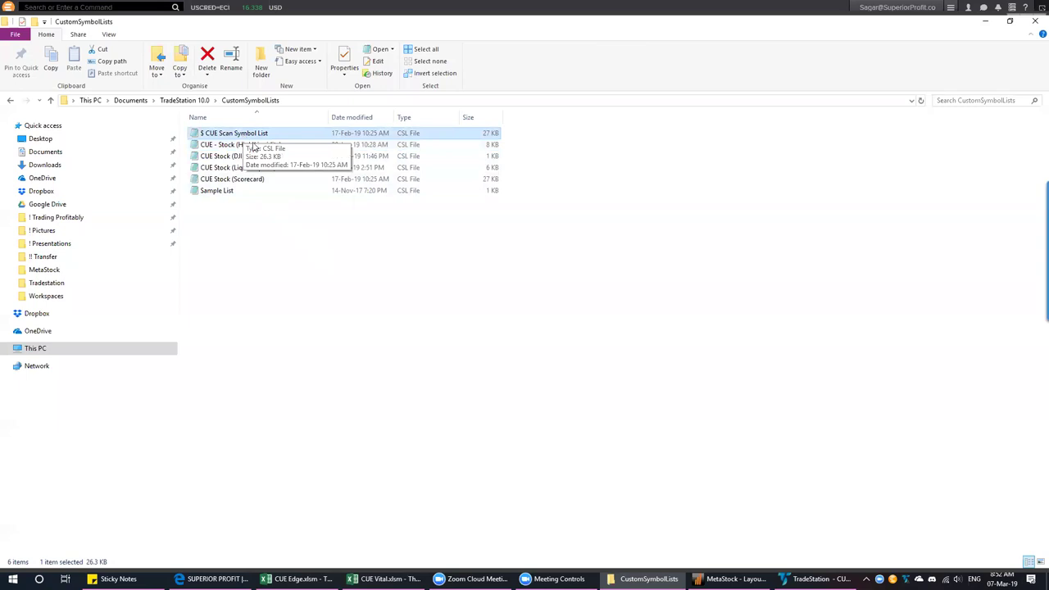
key("ctrl+c")
key("ctrl+v")
left_click(287, 135)
left_click(285, 134)
key("BackSpace")
key("BackSpace")
key("BackSpace")
key("BackSpace")
type("bAC")
key("BackSpace")
key("BackSpace")
key("BackSpace")
type("Backup")
key("Return")
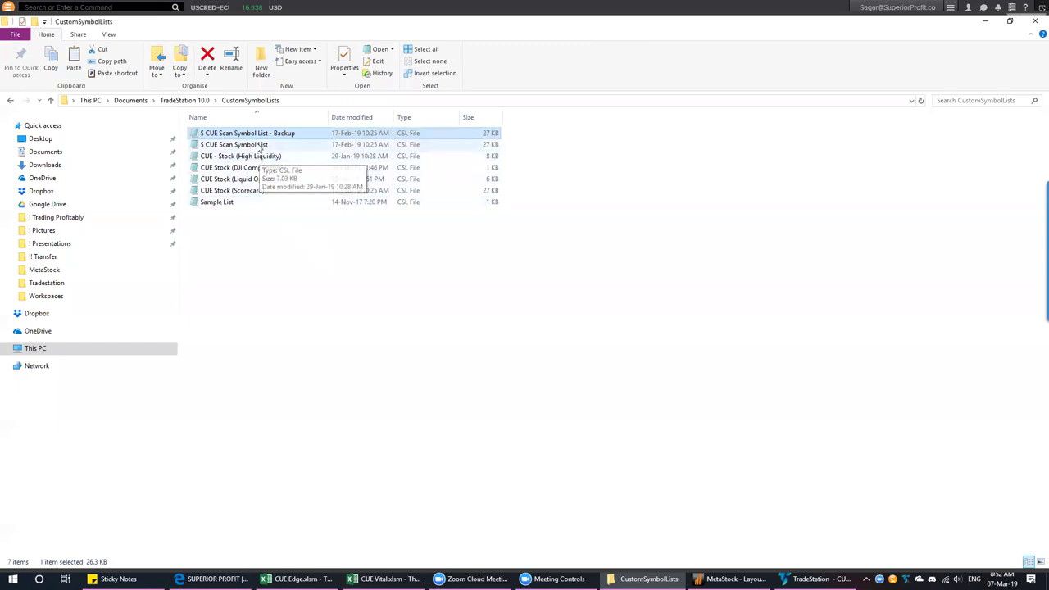
left_click(259, 145)
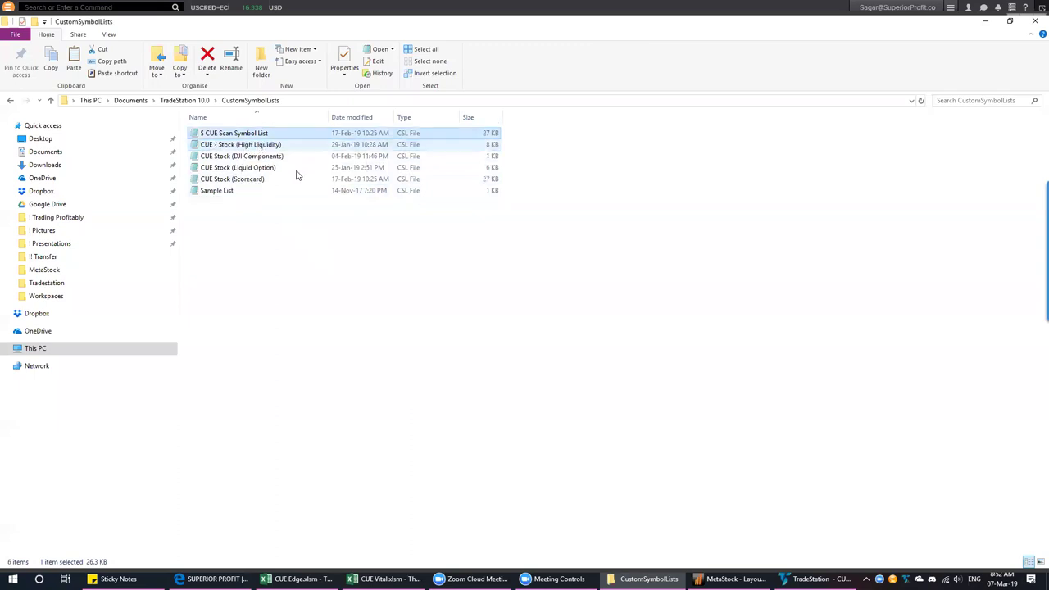
Rename the original $ CUE Scan Symbol List file as "$ CUE Scan Symbol List - Backup"
left_click(279, 147)
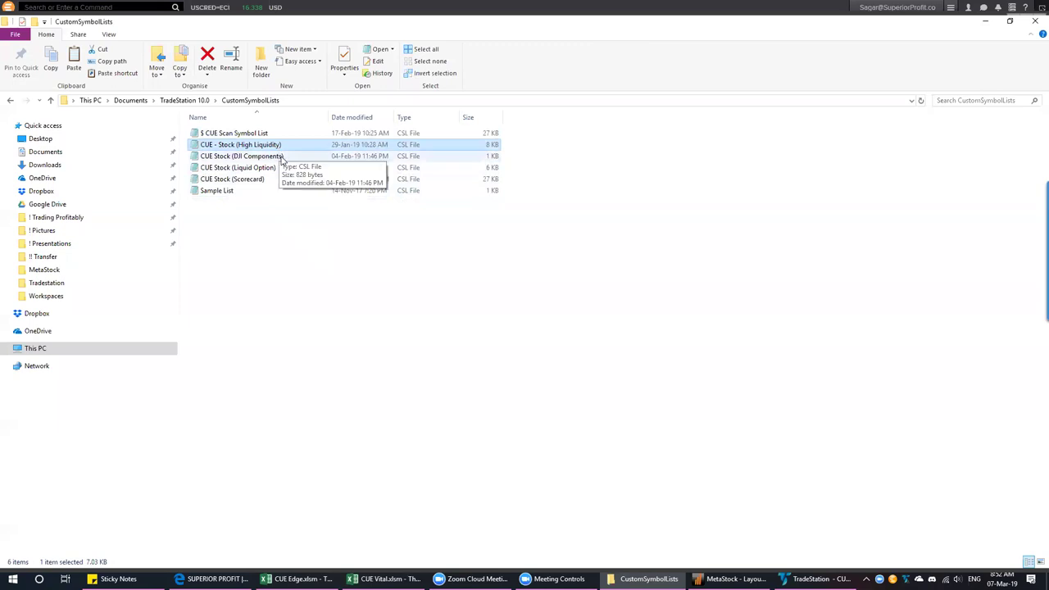
left_click(271, 136)
left_click(273, 136)
key("End")
type("- Backuup")
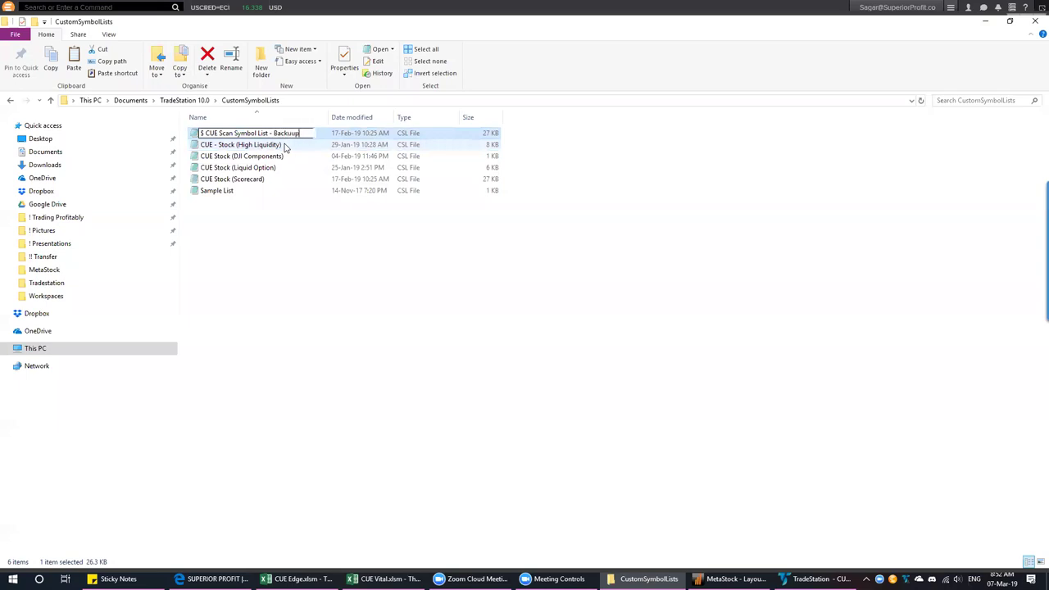
key("BackSpace")
key("BackSpace")
type("p")
key("Return")
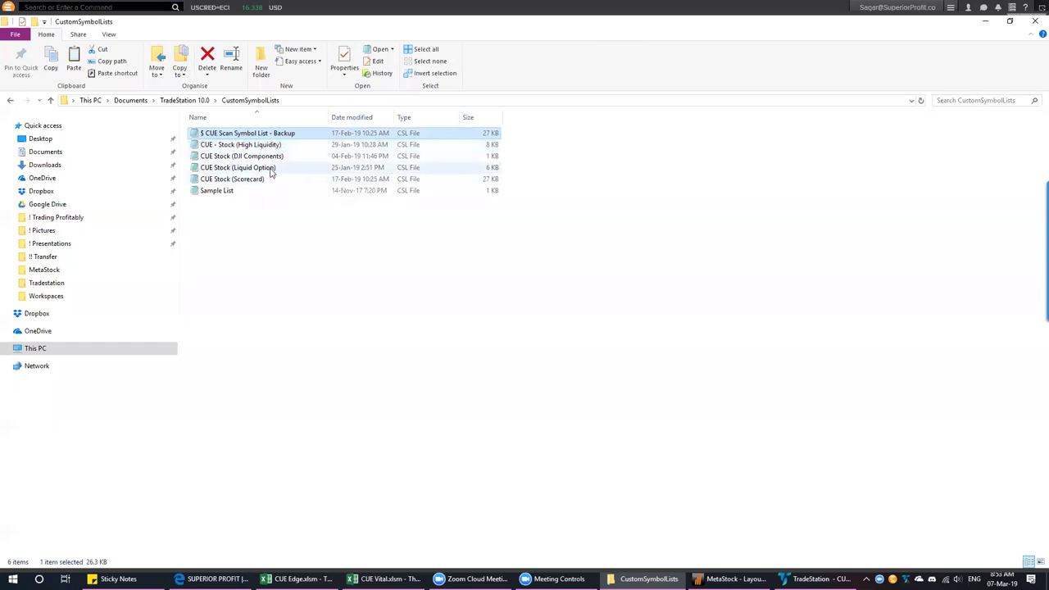
Duplicate the CUE Stock (Liquid Option) symbol list file in the same folder
left_click(278, 173)
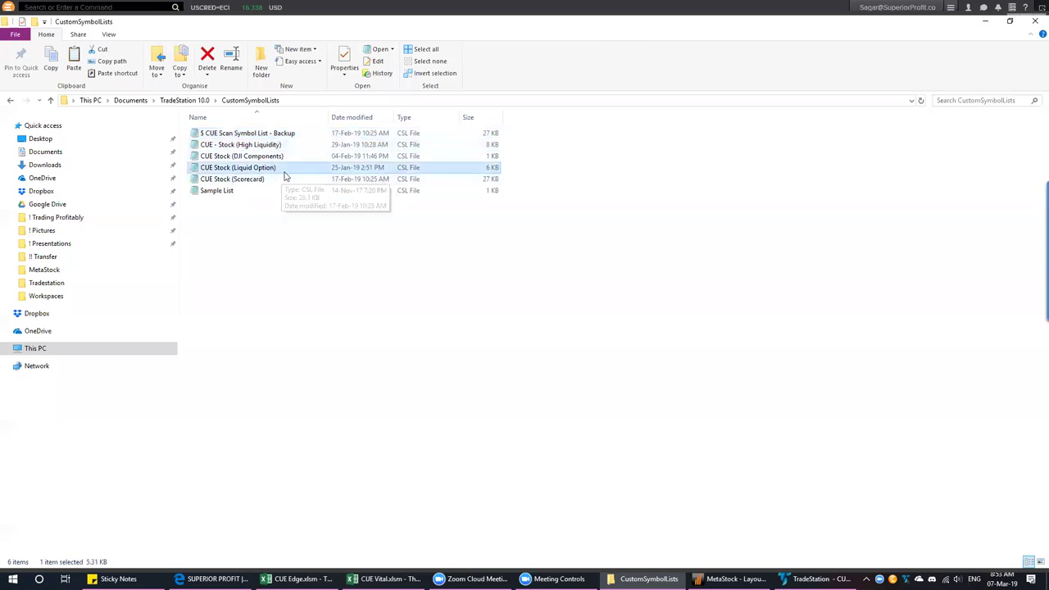
key("ctrl+c")
key("ctrl+v")
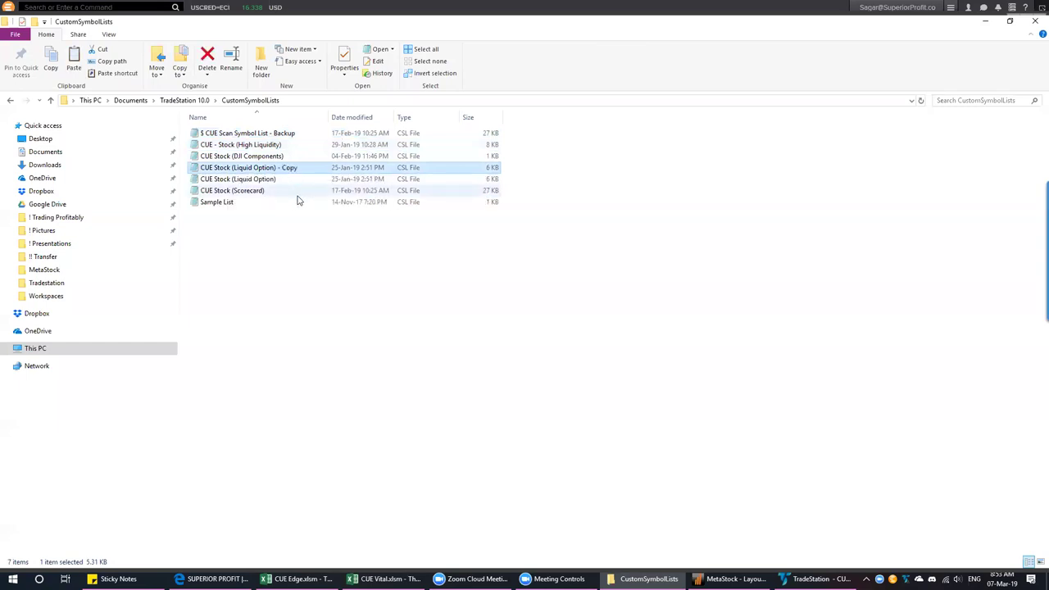
Rename the copy of the CUE Stock (Liquid Option) file as "$ CUE Scan Symbol List", reusing the backup file's name without its suffix
left_click(292, 169)
left_click(275, 136)
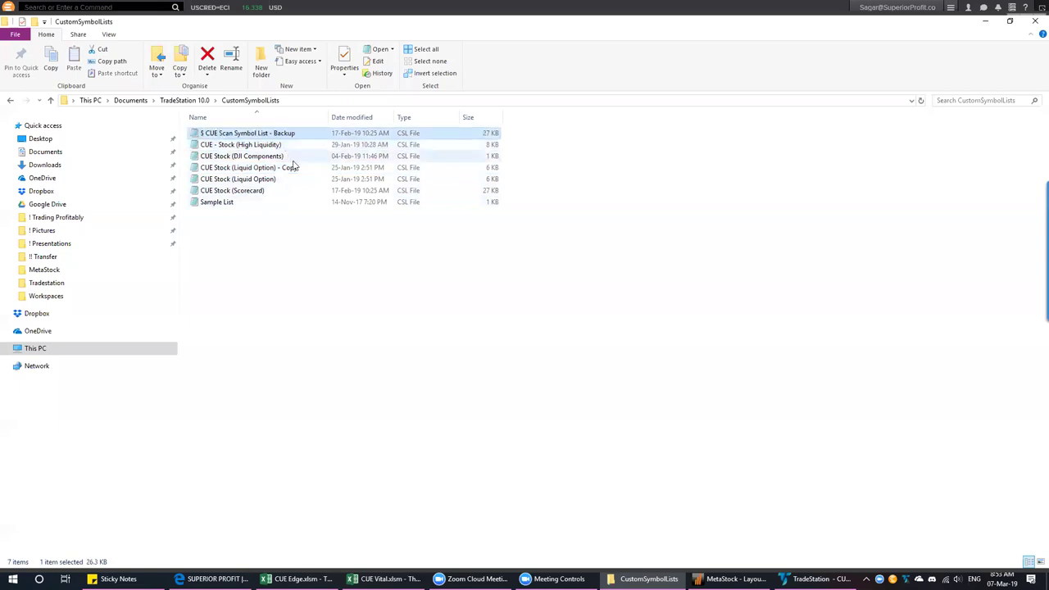
left_click(289, 170)
double_click(290, 169)
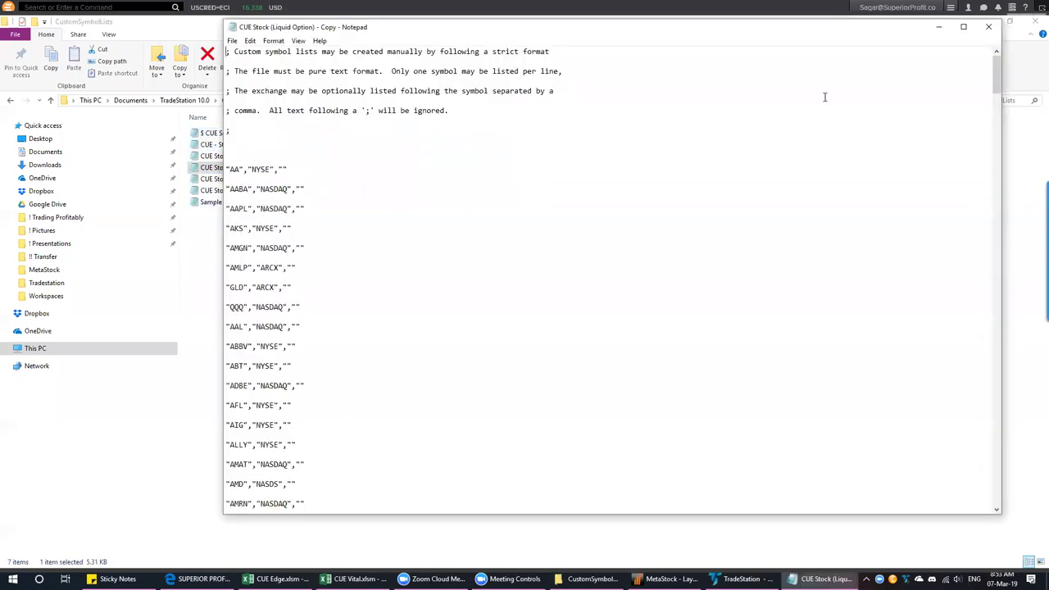
left_click(989, 27)
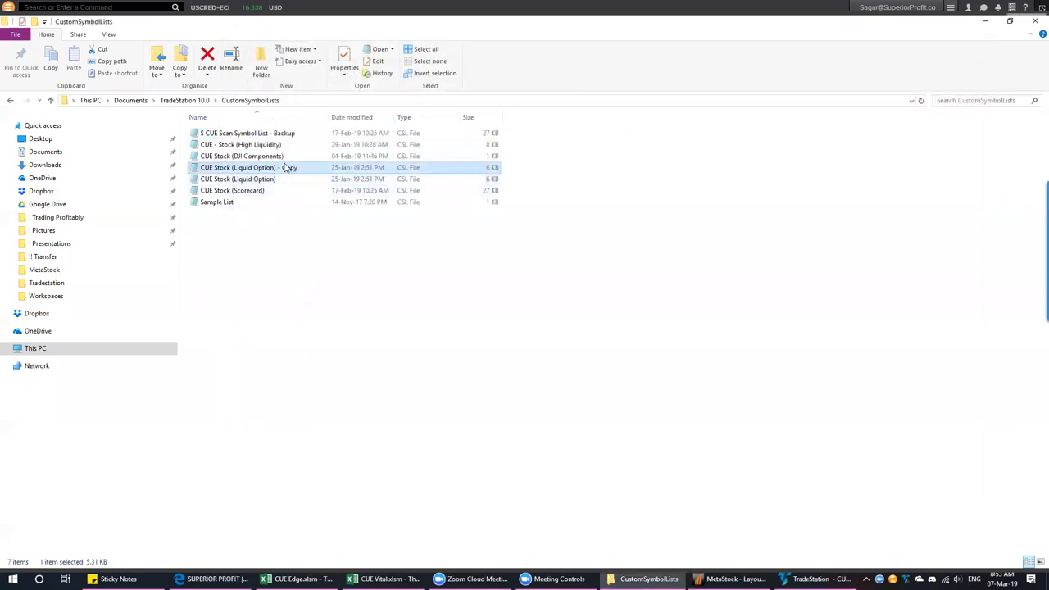
key("F2")
key("ctrl+v")
key("BackSpace")
key("BackSpace")
key("BackSpace")
key("BackSpace")
key("BackSpace")
key("BackSpace")
key("BackSpace")
key("BackSpace")
key("BackSpace")
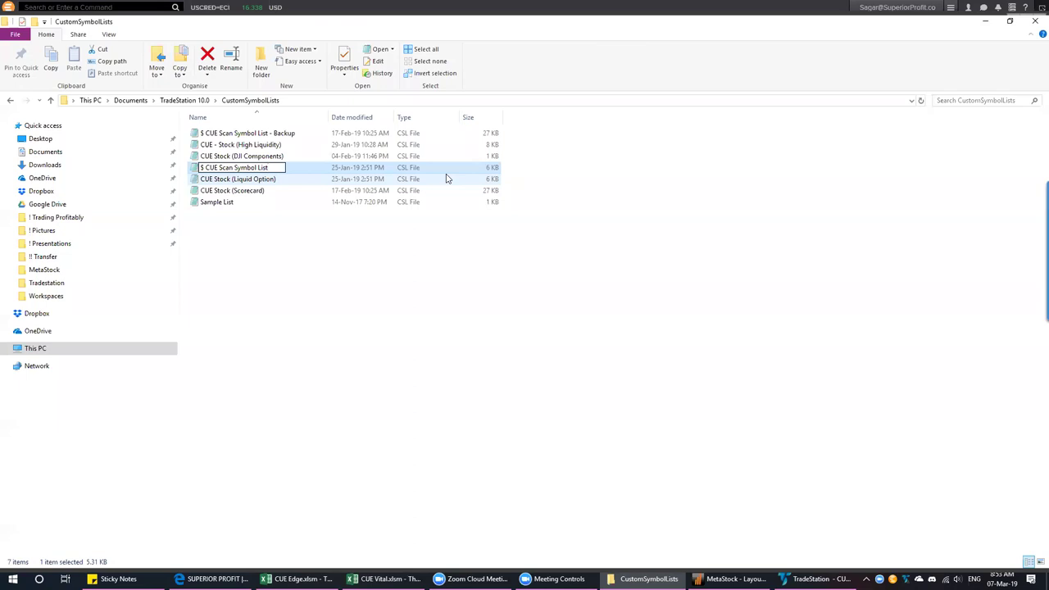
key("Return")
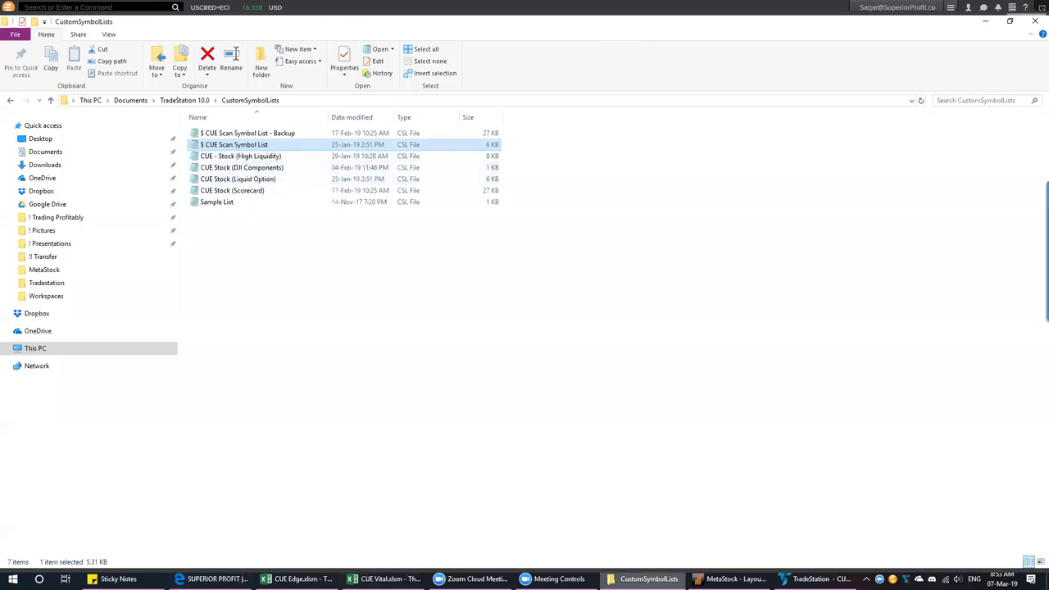
Switch to TradeStation, check the included symbol list of the CUE Short GO WITH FLOW scan, and close its settings unchanged
left_click(816, 579)
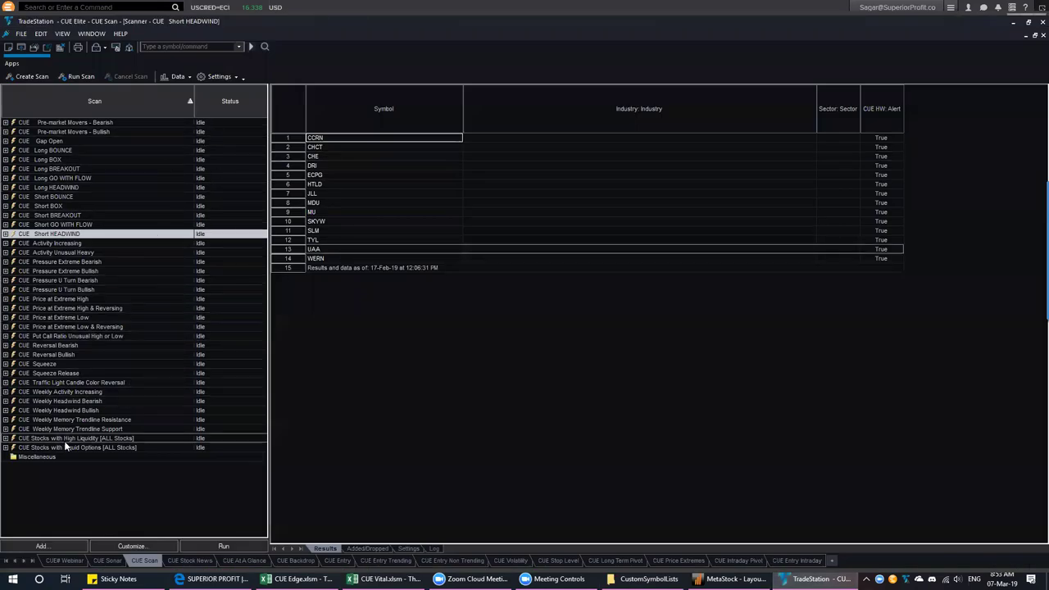
double_click(90, 225)
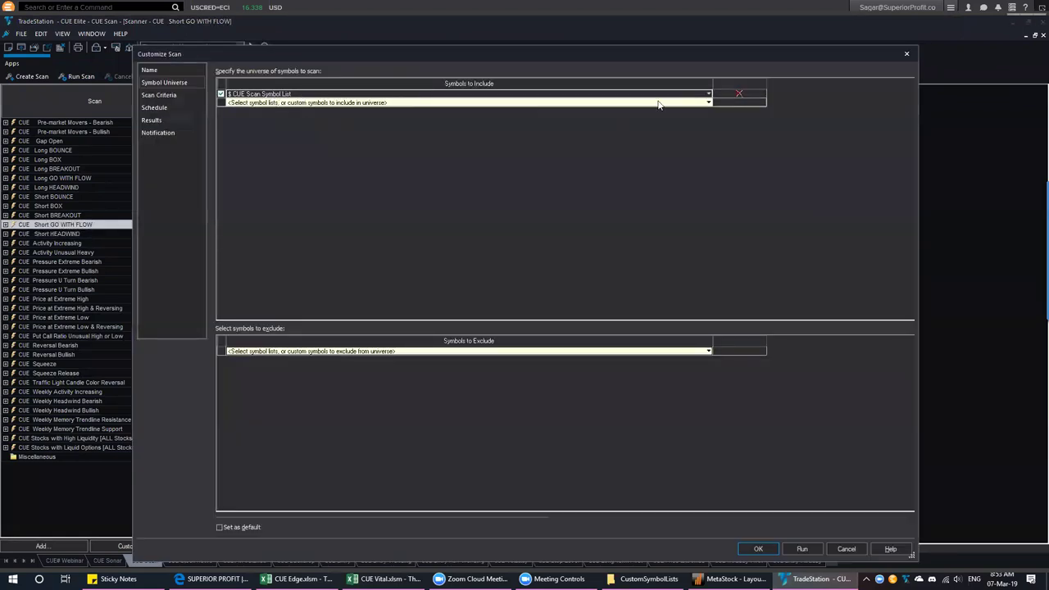
left_click(710, 103)
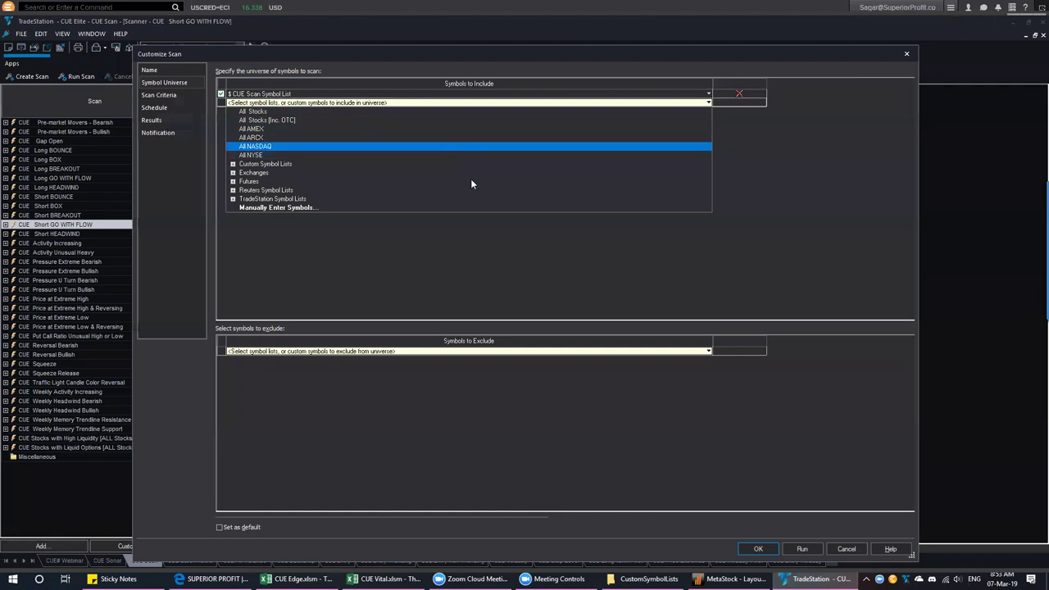
left_click(906, 57)
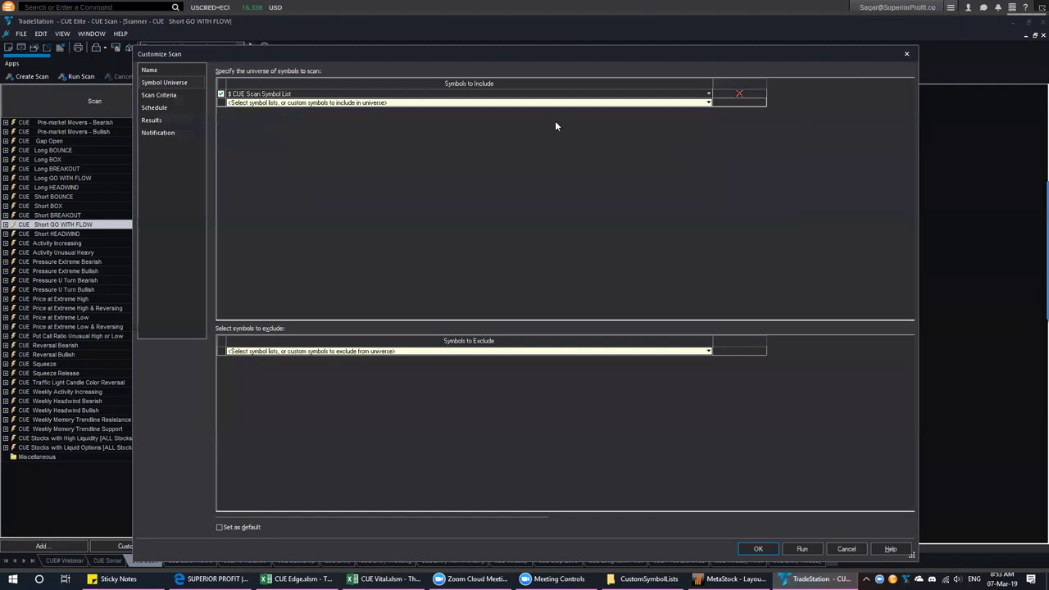
left_click(907, 55)
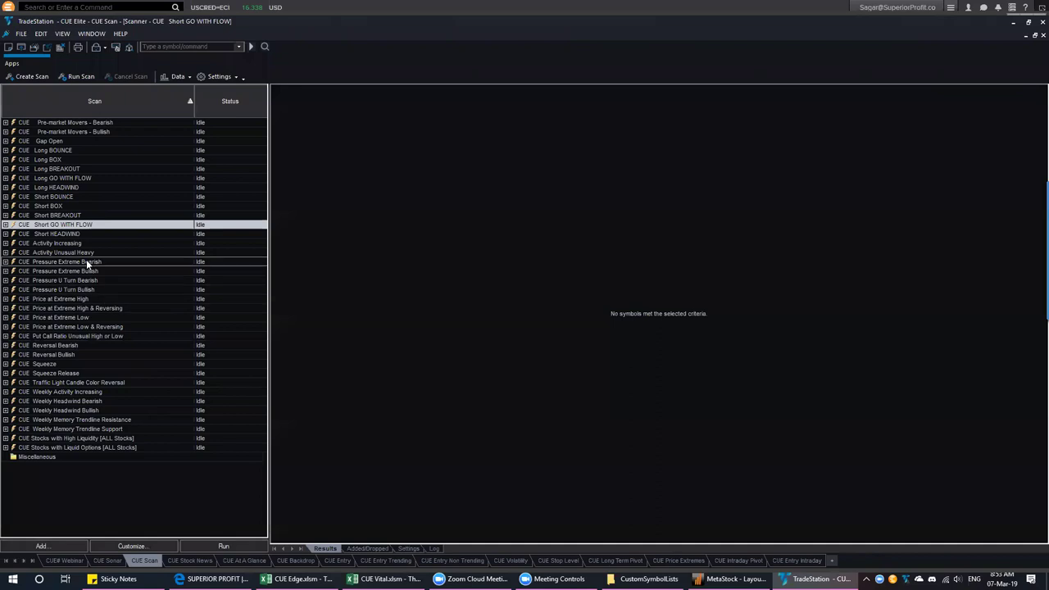
Run the CUE Short BREAKOUT scan with the replaced symbol list
left_click(67, 215)
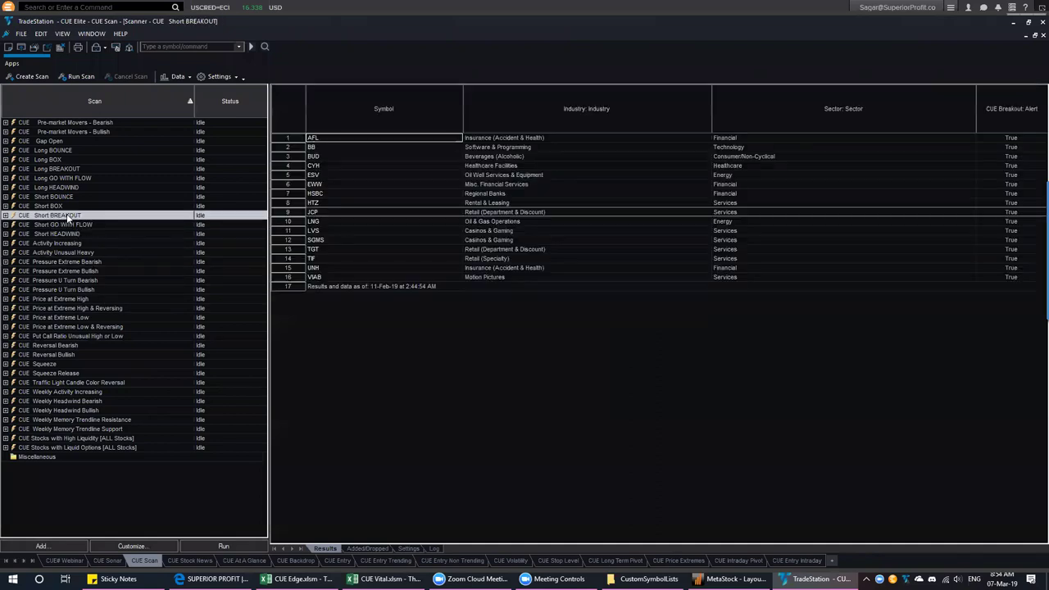
left_click(223, 546)
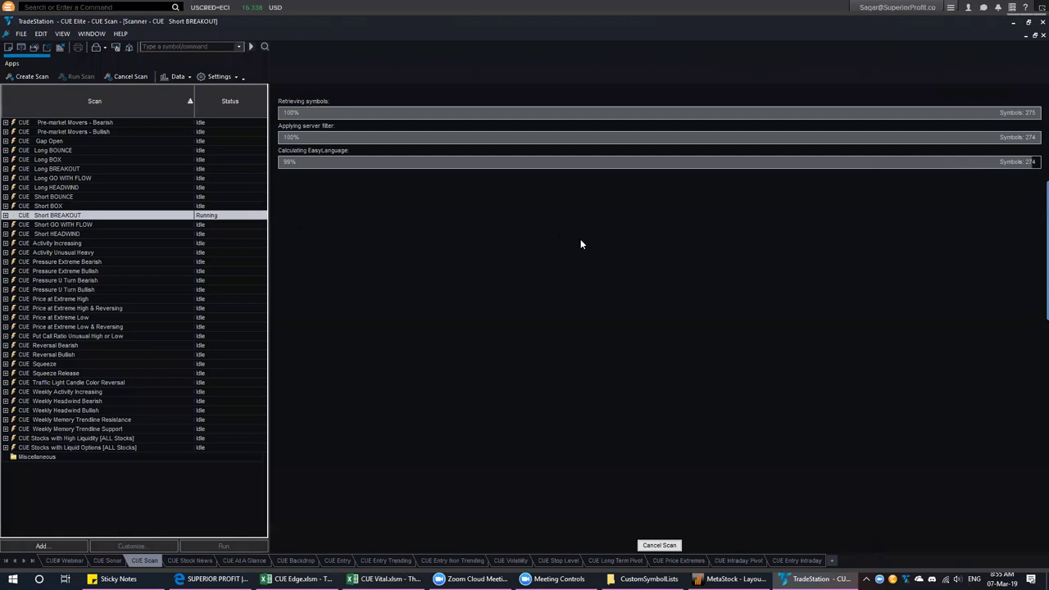
Open the meeting agenda in Sticky Notes, highlight item 5 on Accelerating/Decelerating industries with its three tickers, and return to TradeStation
left_click(114, 579)
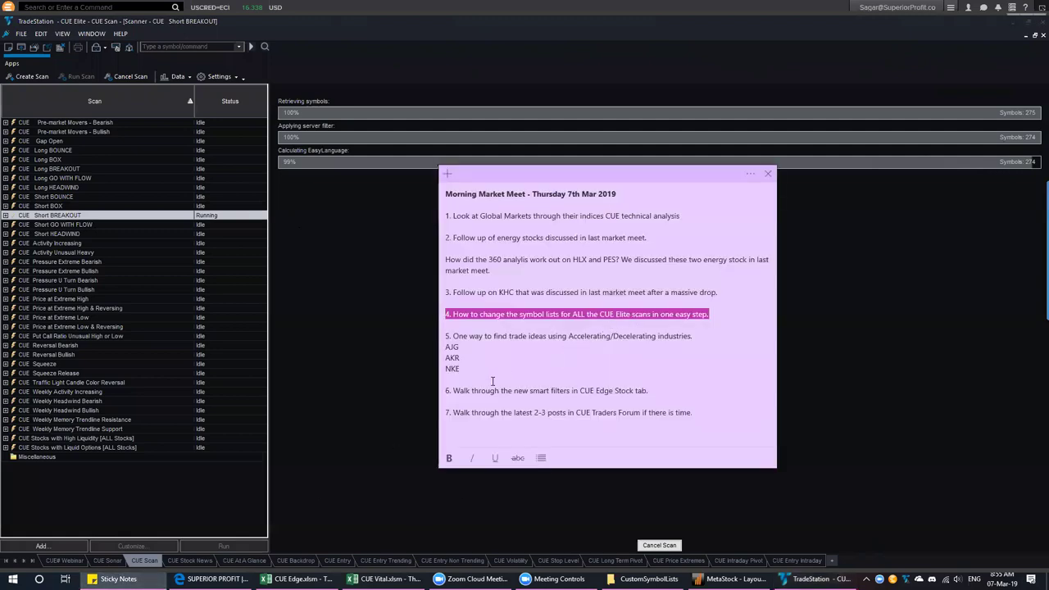
left_click_drag(487, 373, 446, 336)
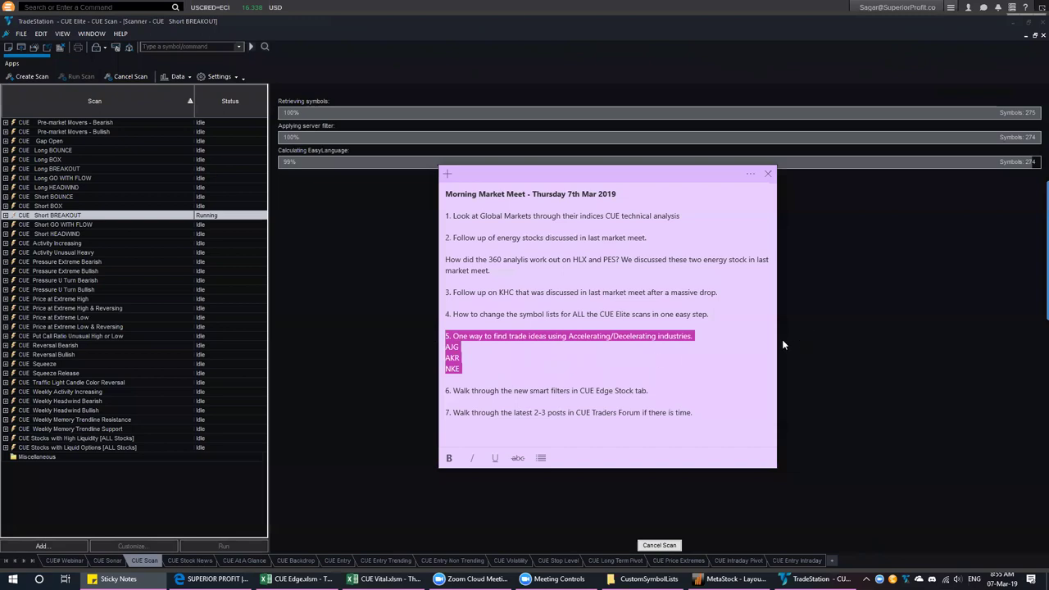
left_click(836, 259)
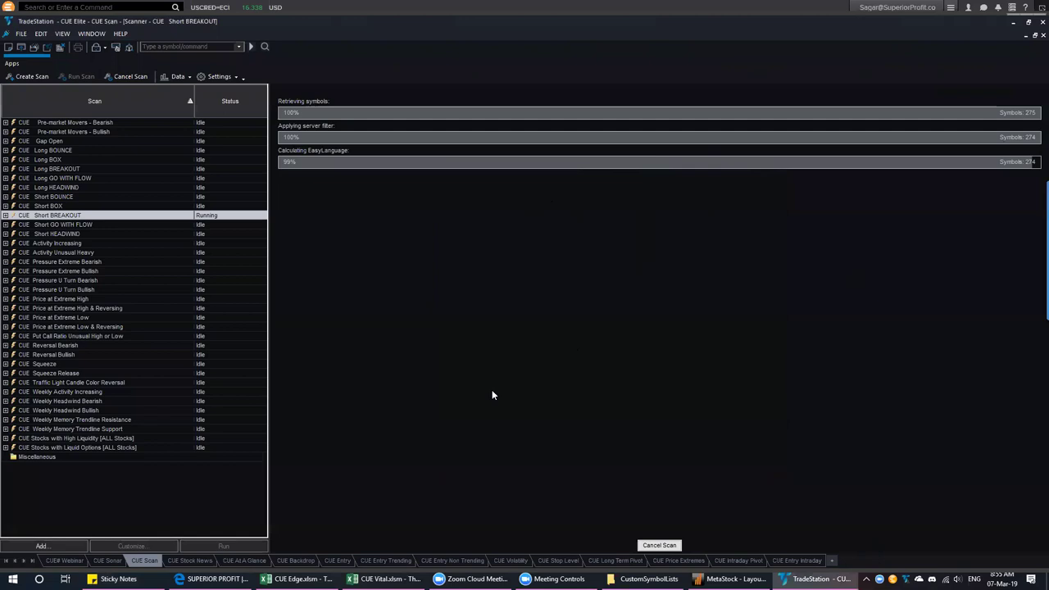
Switch to the CUE Edge workbook in Excel and collapse the 1D–2D and Pace 1D–2D column groups on the Industry sheet
left_click(325, 577)
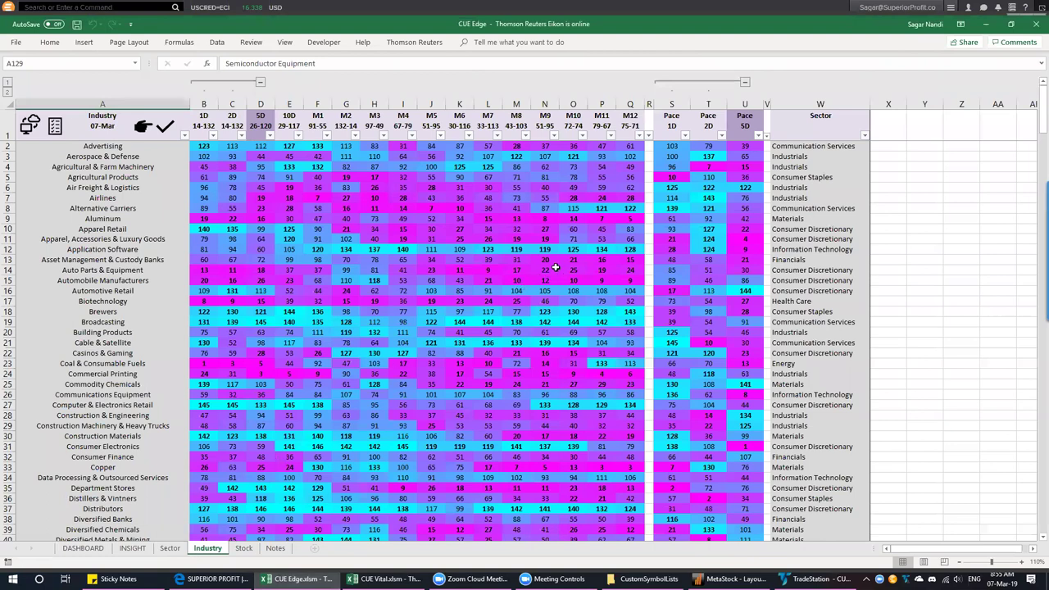
left_click(259, 84)
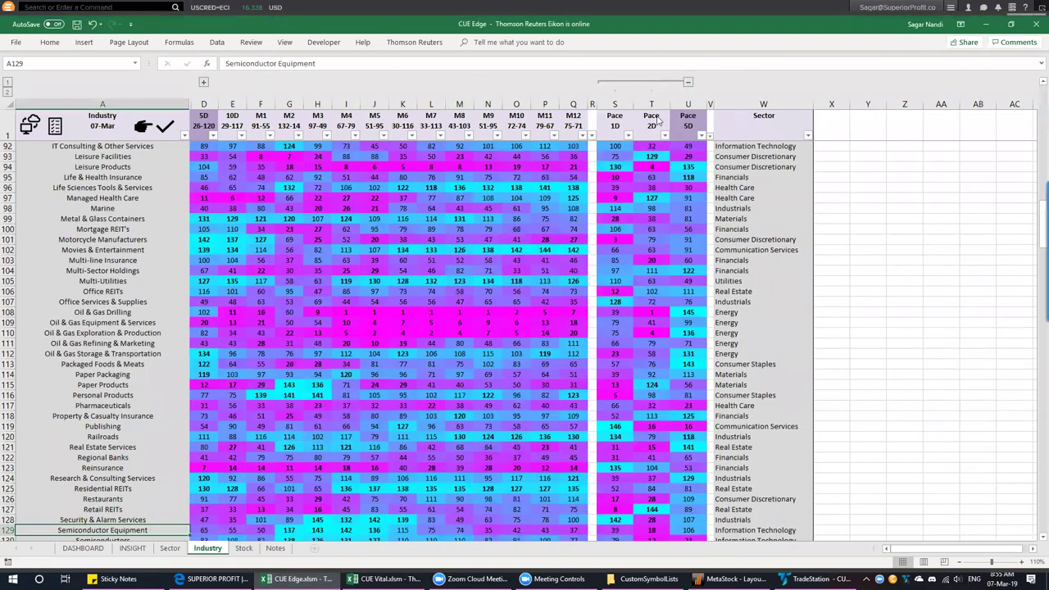
left_click(689, 82)
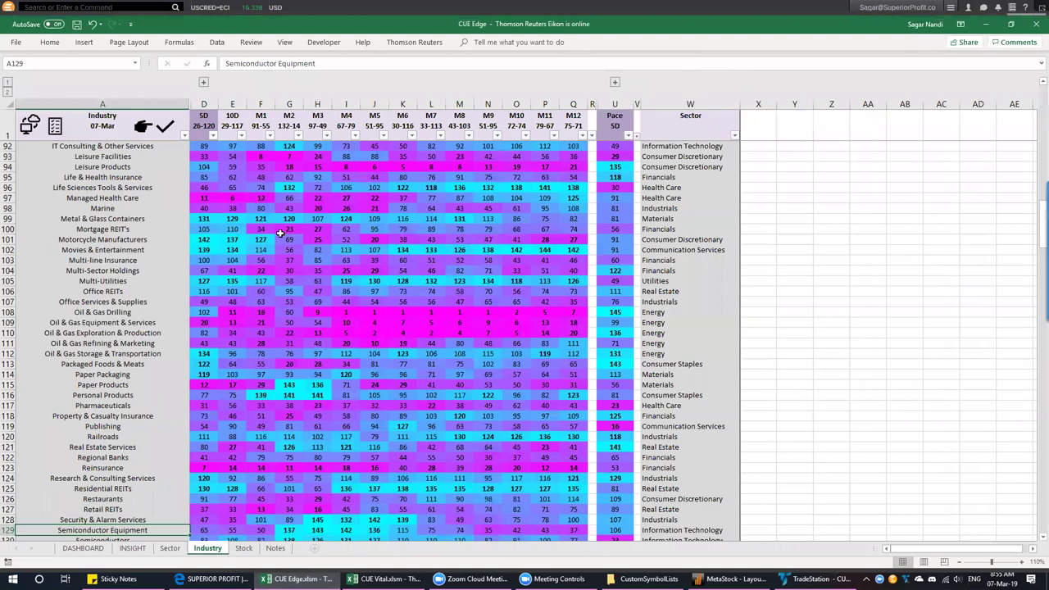
Sort the Industry sheet by the Pace 5D column and review the reordered industries
left_click(29, 123)
left_click(615, 122)
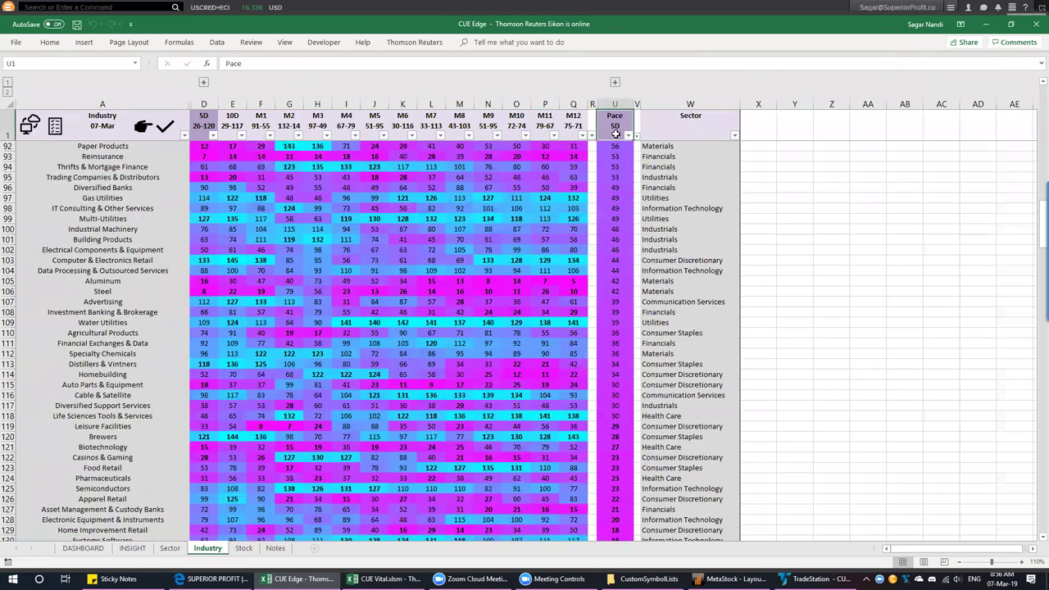
scroll(576, 205, "up", 6)
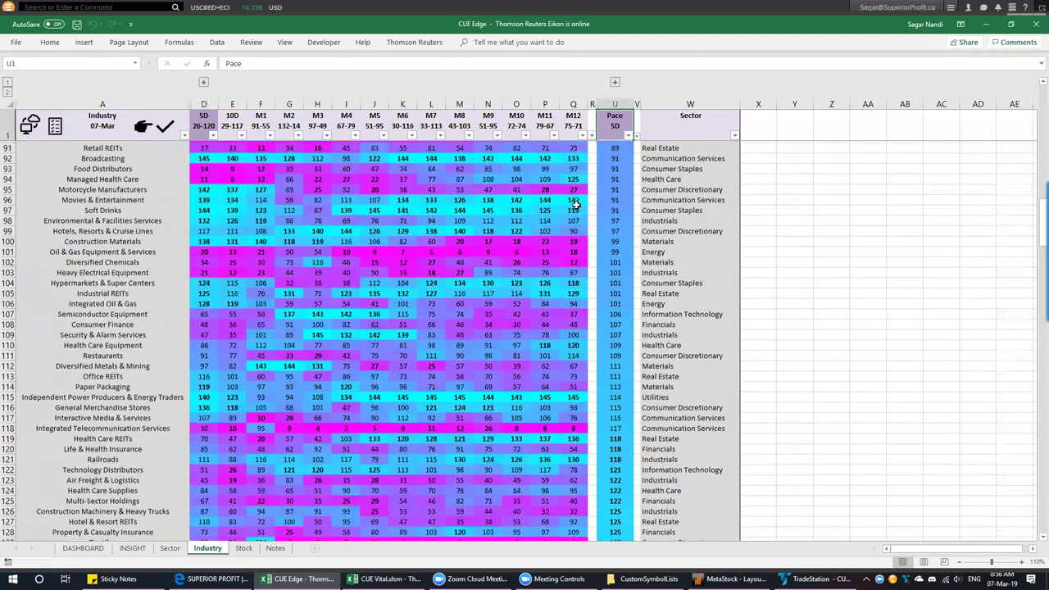
Highlight the lowest Pace 5D values on the Industry sheet and filter the Stock sheet to the industries that lead that ranking
scroll(577, 205, "up", 20)
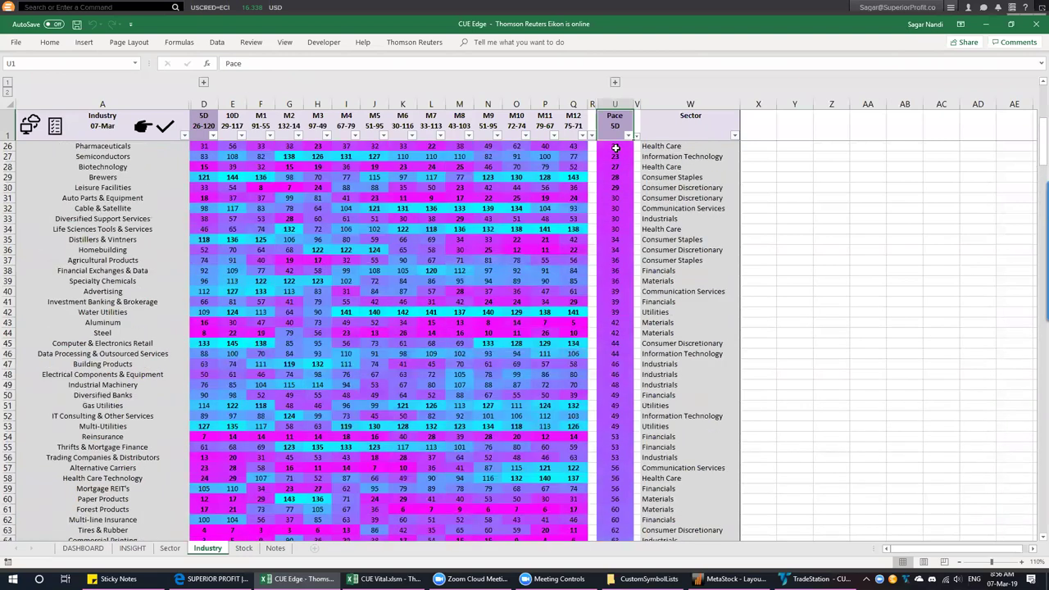
scroll(611, 248, "up", 4)
left_click_drag(615, 146, 615, 332)
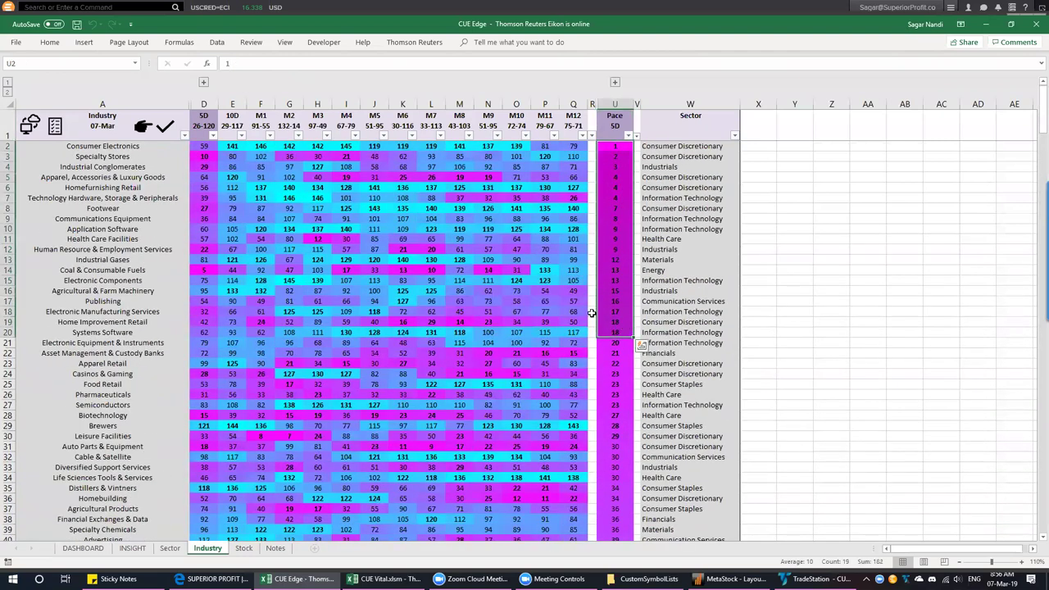
left_click(114, 198)
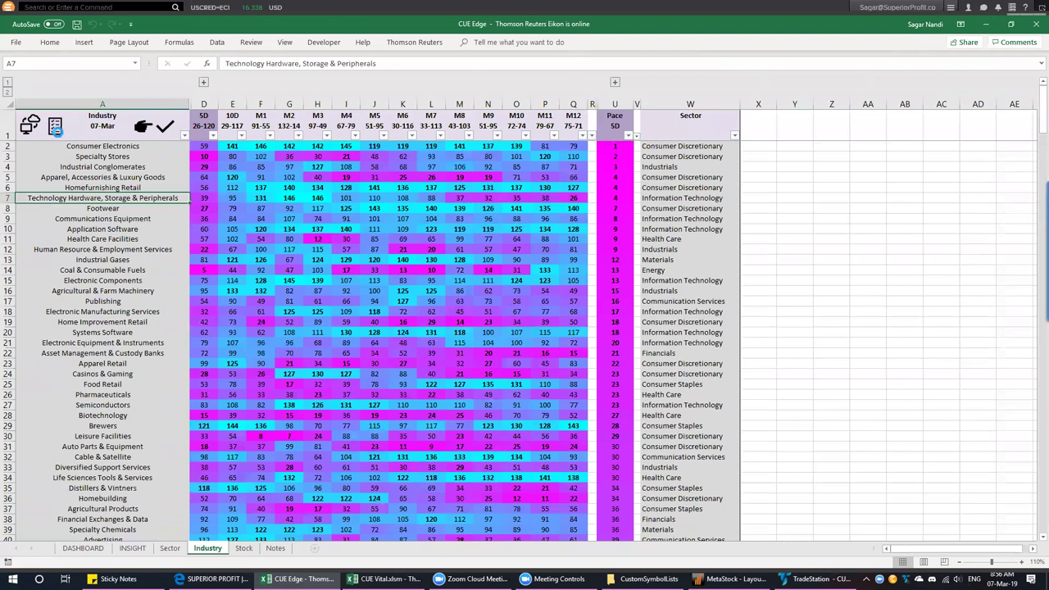
key("ctrl+Page_Down")
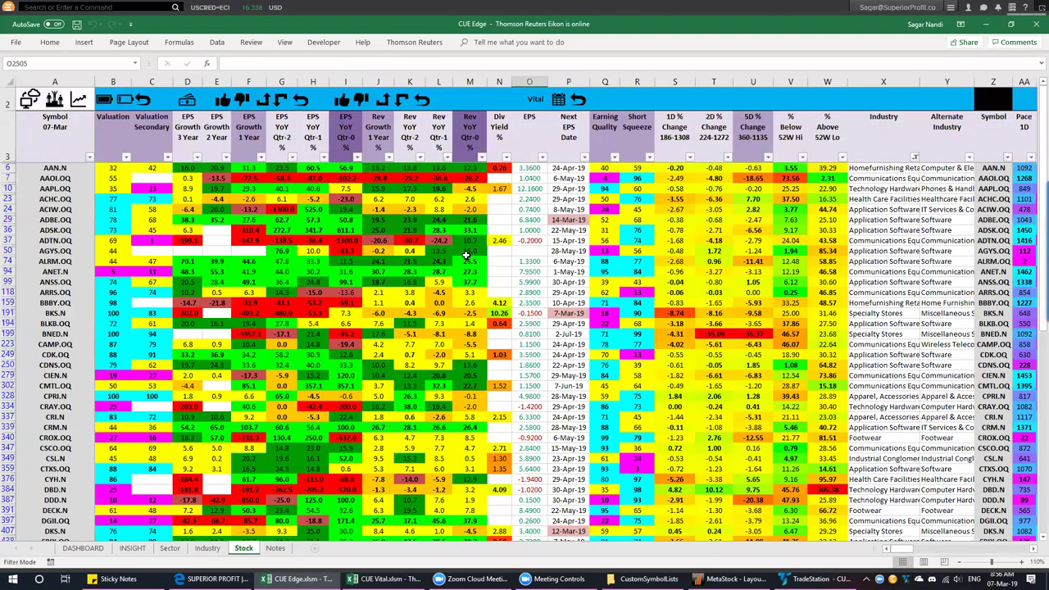
left_click_drag(878, 168, 883, 418)
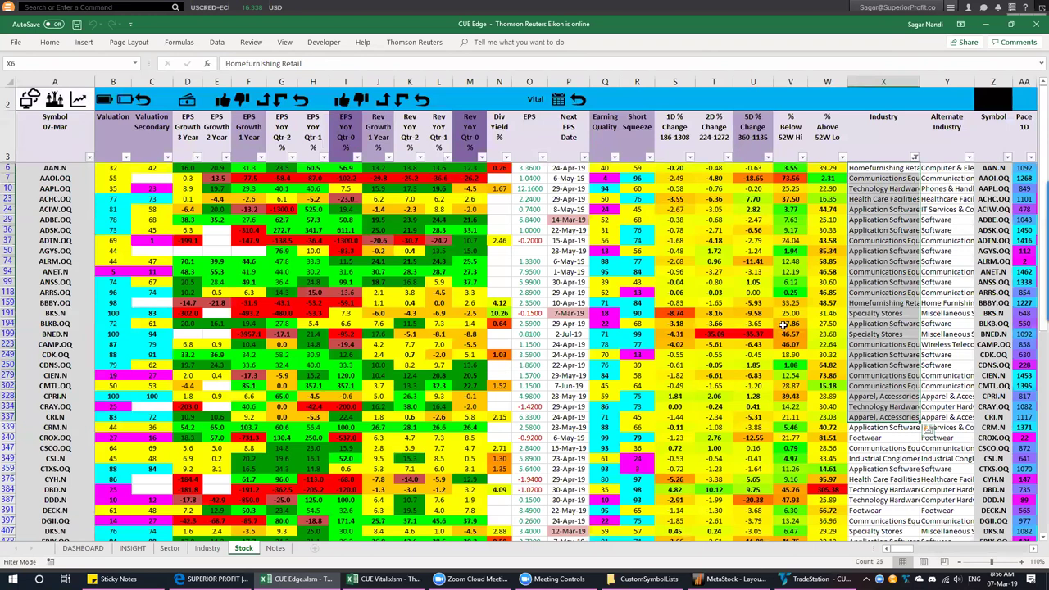
Narrow the filtered Stock sheet to low-Valuation stocks with worsening EPS YoY Qtr-0 growth
left_click(124, 100)
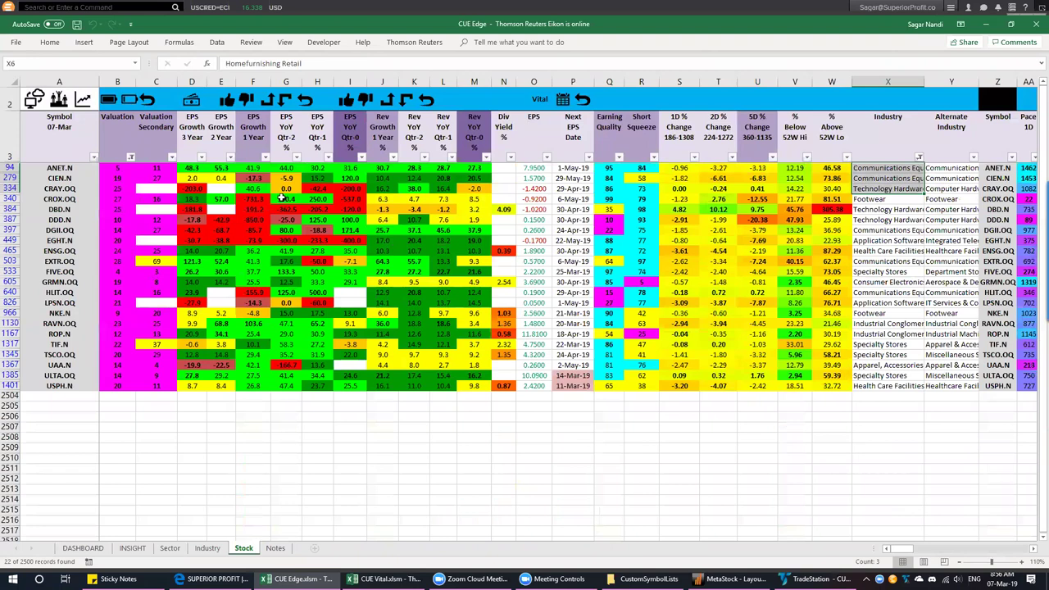
left_click(366, 104)
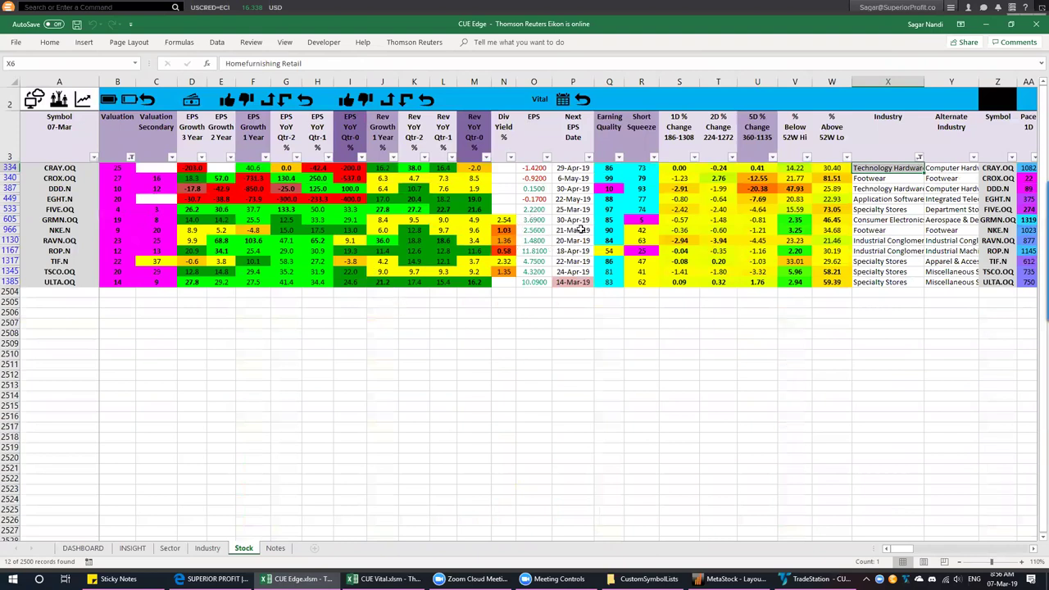
left_click(473, 314)
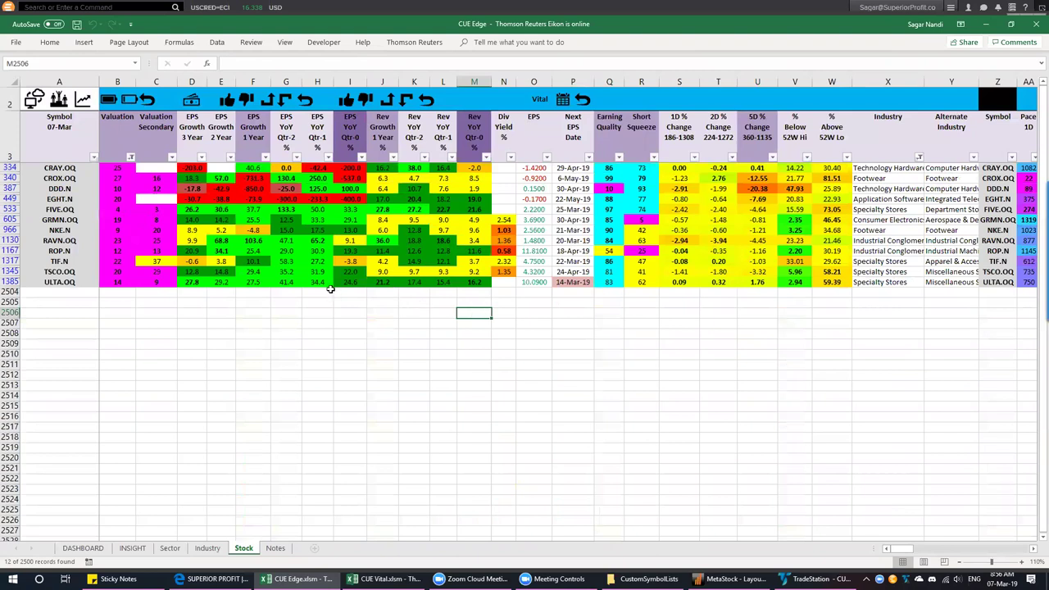
Sort the remaining stocks by EPS YoY Qtr-0 from largest to smallest and highlight the negative values
left_click_drag(117, 168, 116, 301)
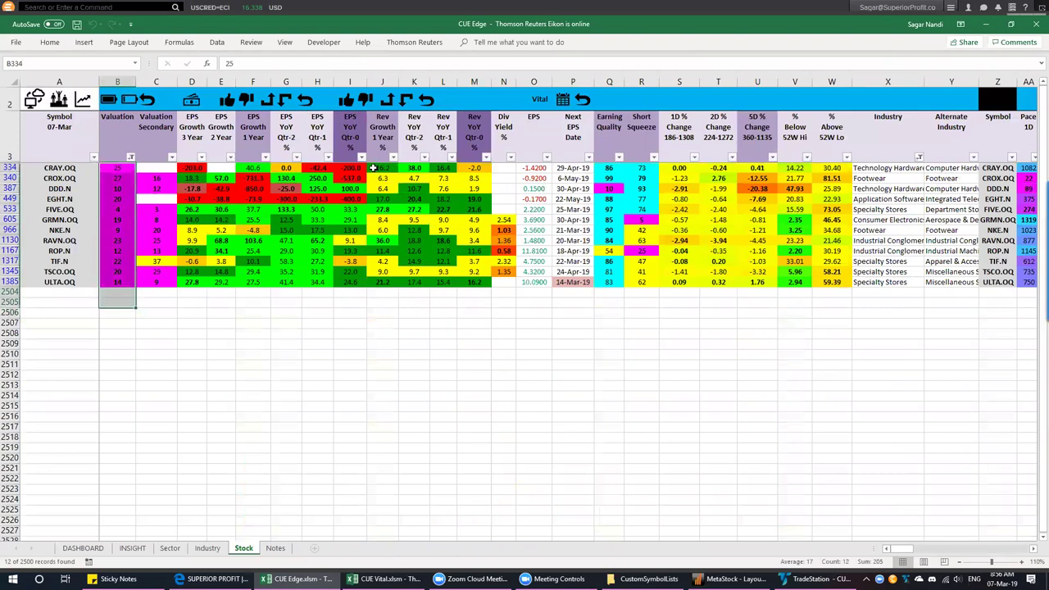
left_click_drag(358, 167, 358, 287)
left_click(344, 131)
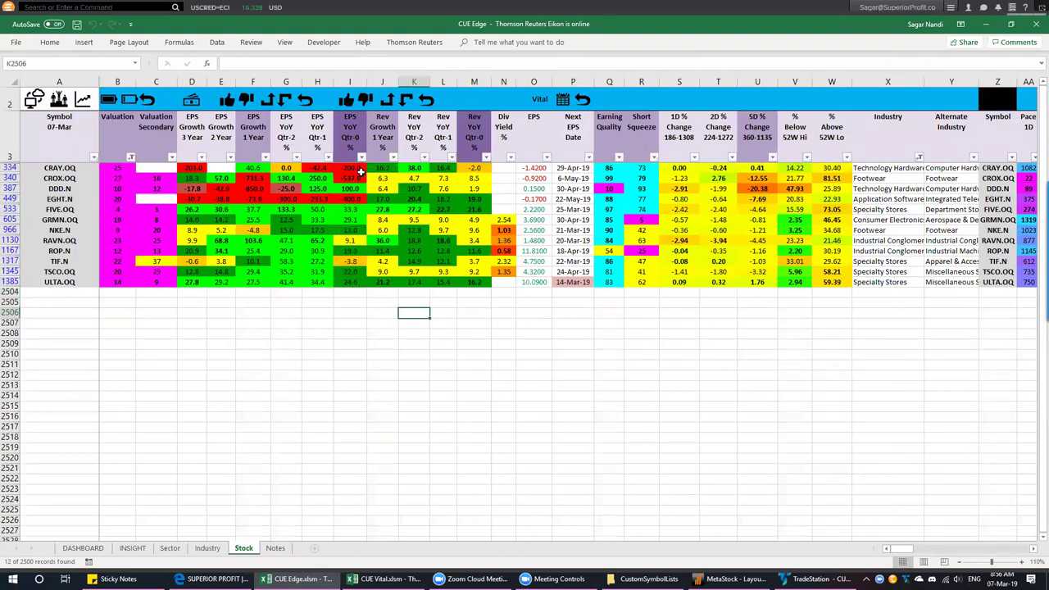
left_click_drag(357, 255, 353, 283)
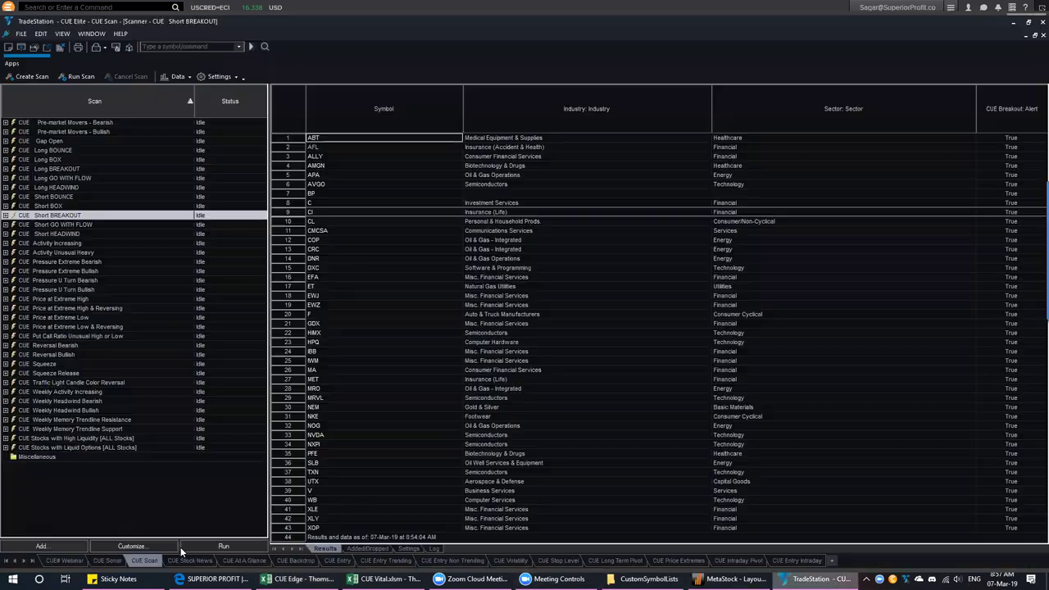
Switch to TradeStation, open the CUE Sonar list of CRAY, CROX, EGHT and TIF, and examine CRAY's weekly and daily charts
key("alt+Tab")
left_click(107, 562)
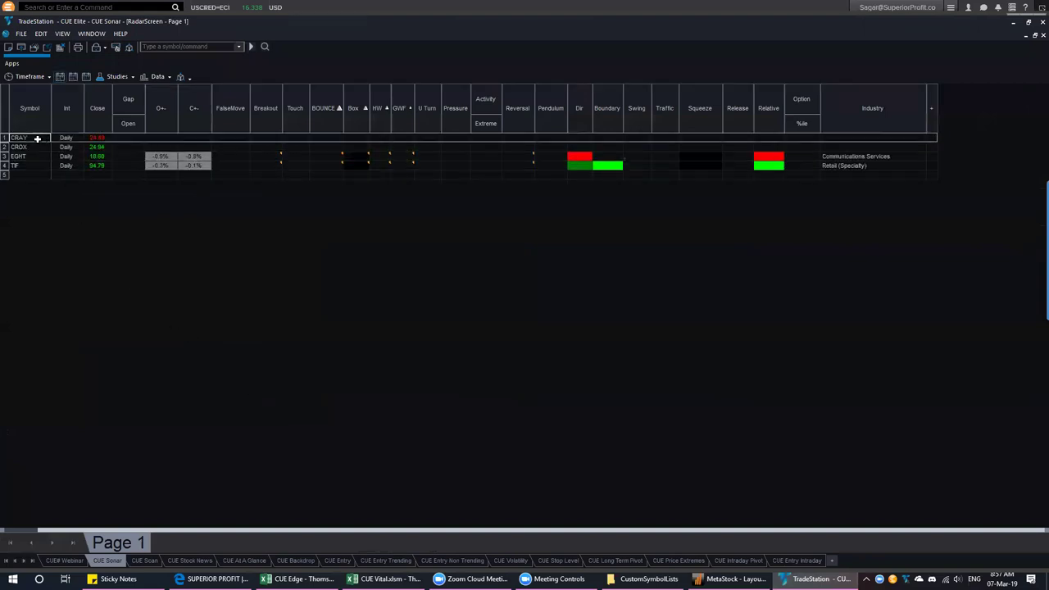
left_click(32, 147)
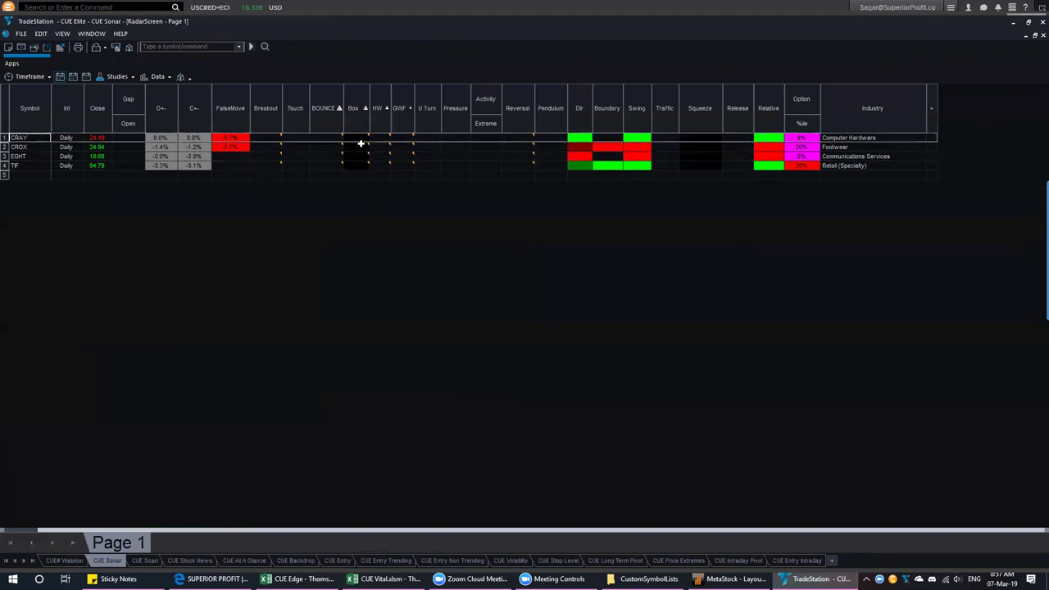
left_click(374, 174)
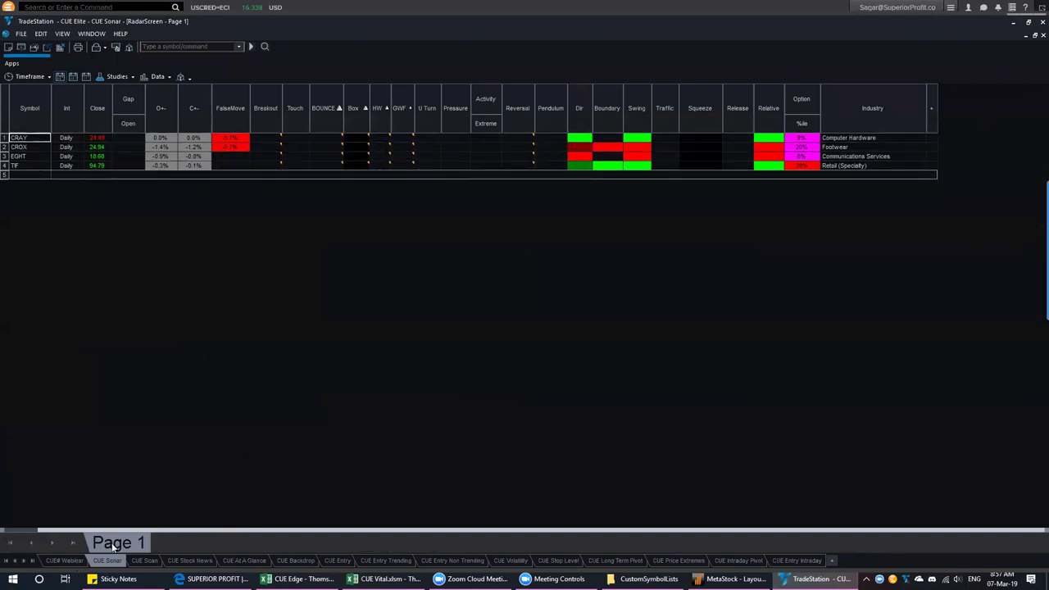
left_click(64, 561)
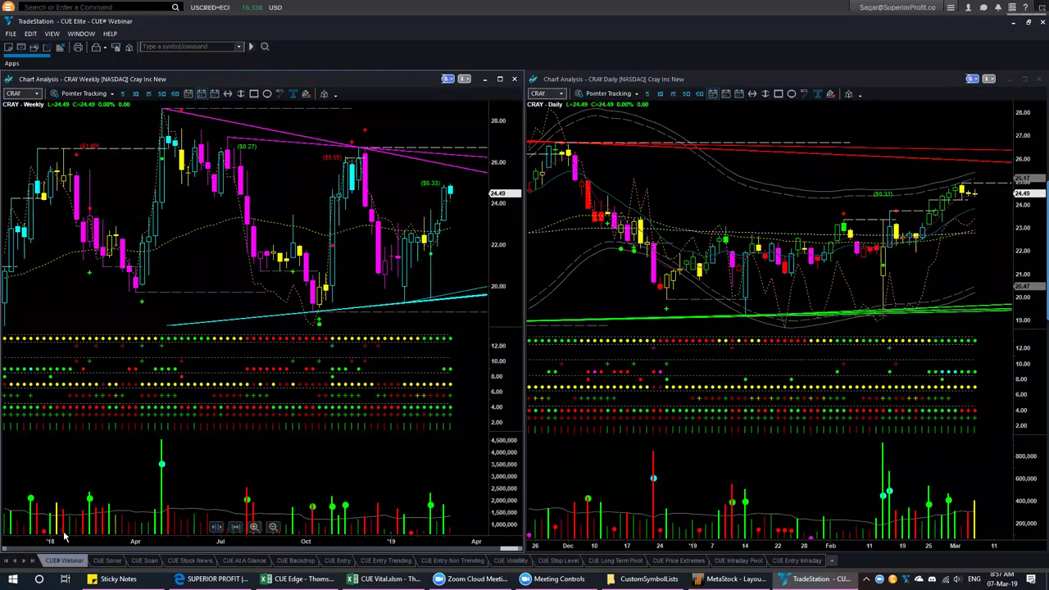
Examine the weekly and daily charts of CROX and EGHT, choosing each symbol from the CUE Sonar list
left_click(109, 560)
left_click(25, 147)
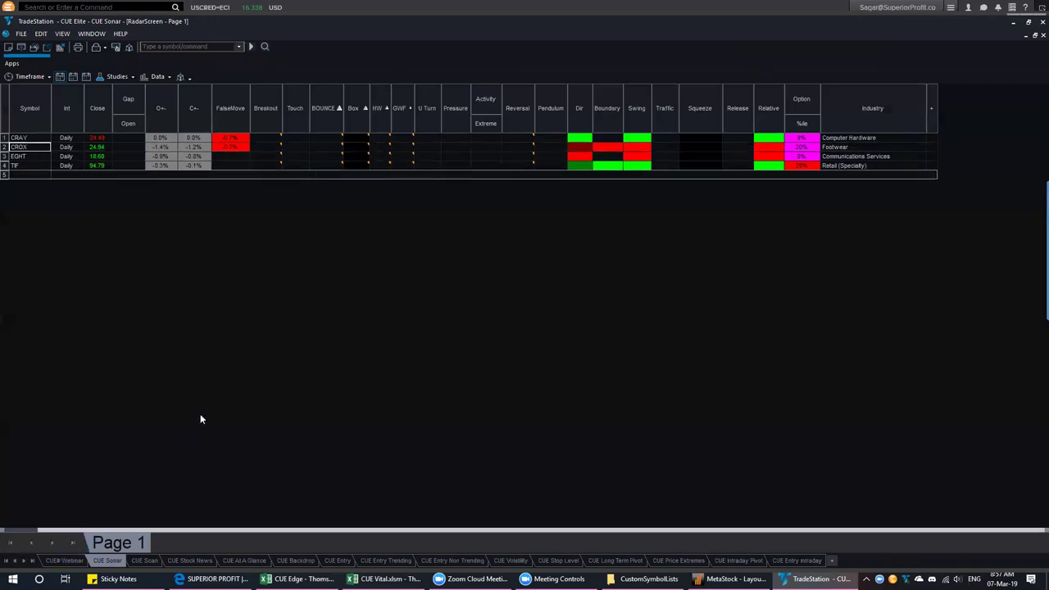
left_click(65, 561)
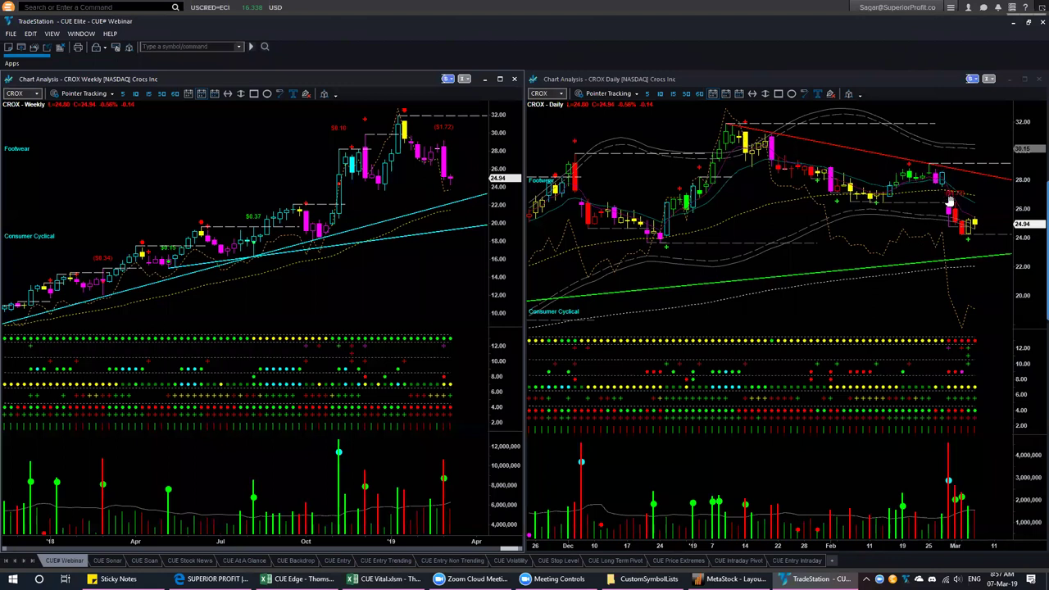
left_click(108, 560)
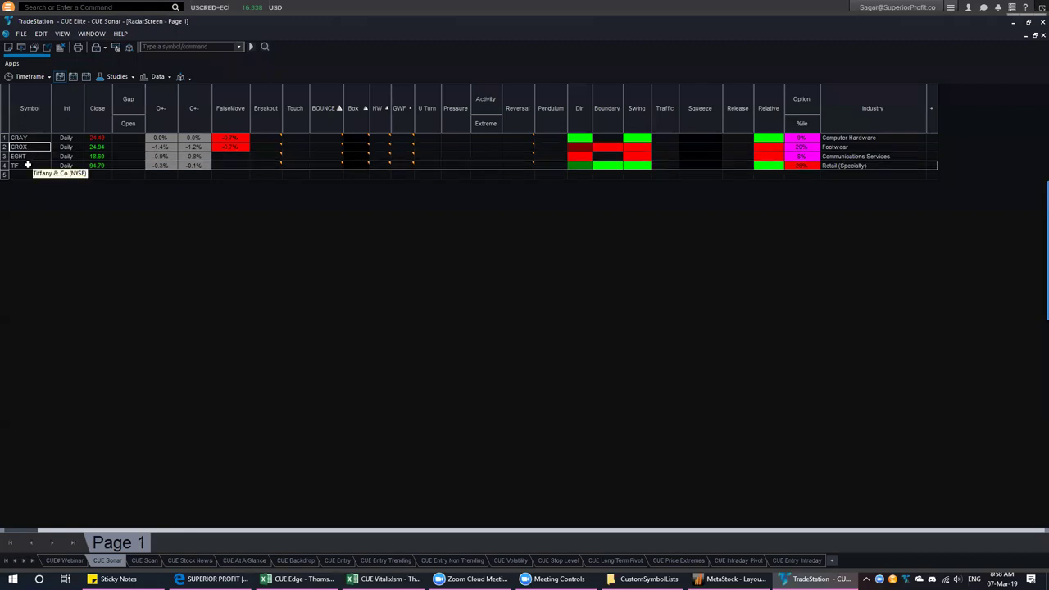
left_click(25, 156)
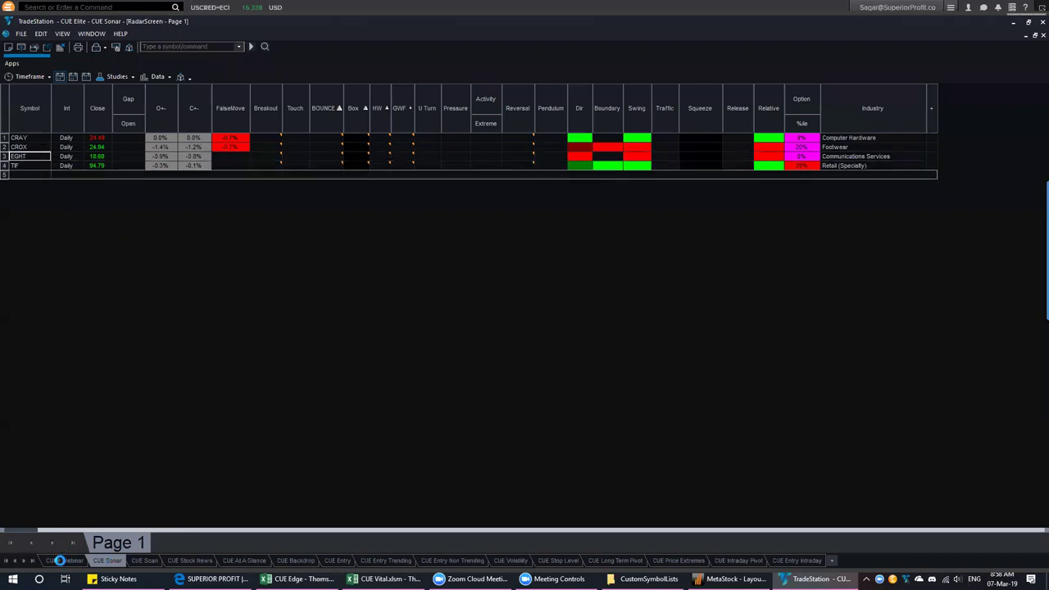
left_click(59, 561)
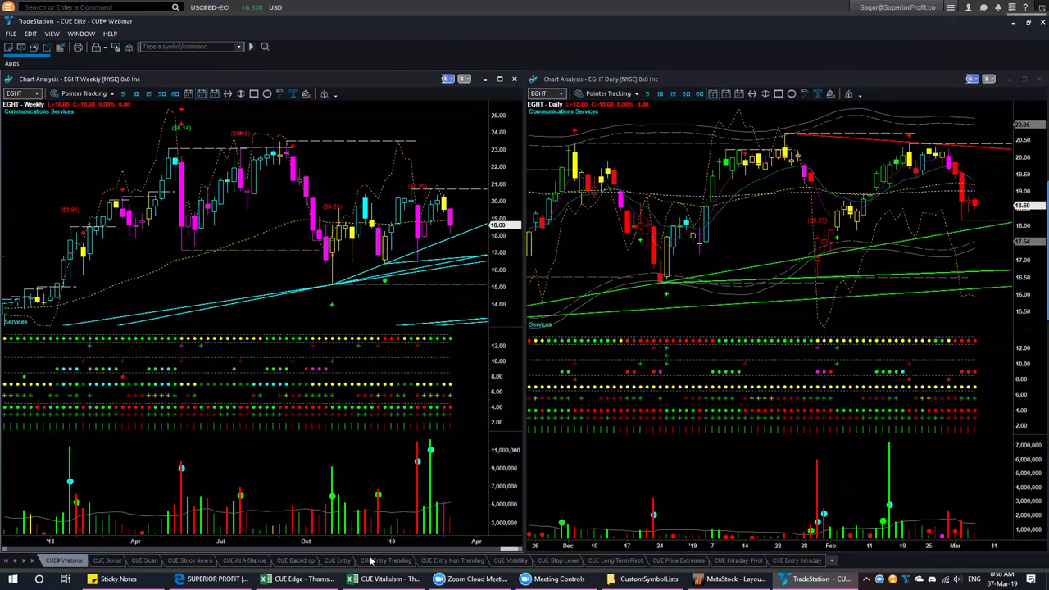
left_click(109, 561)
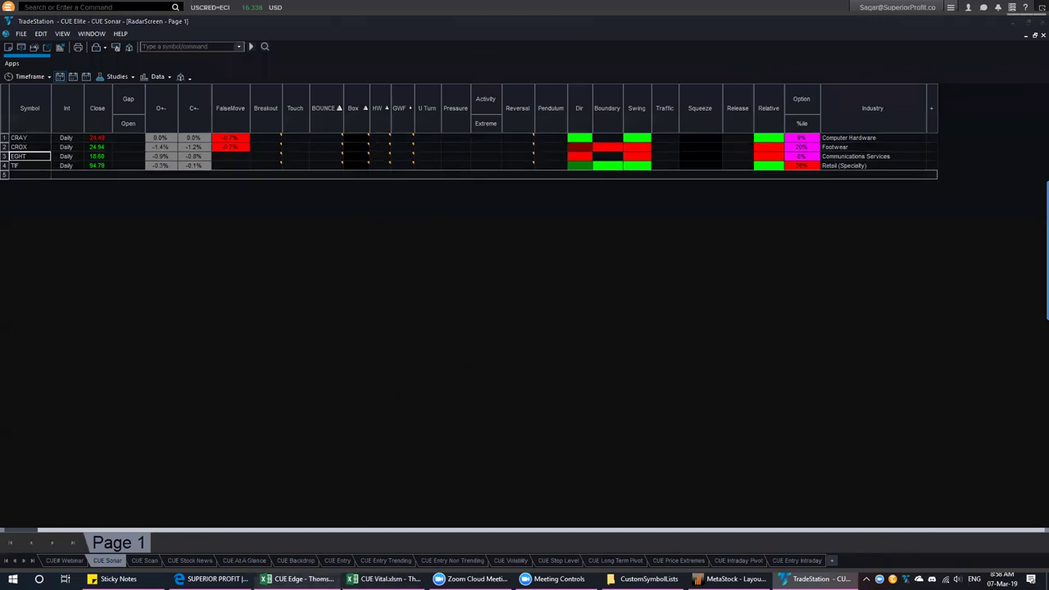
Switch to the CUE Edge workbook in Excel, consult agenda item 5 in Sticky Notes, and clear all filters on the Stock sheet
key("alt+Tab")
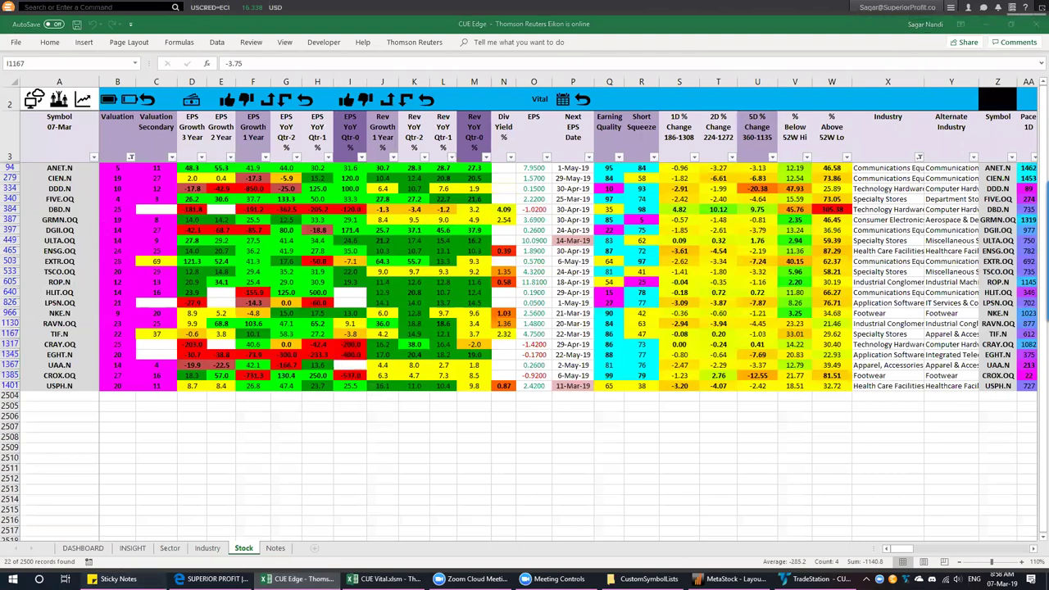
key("alt+Tab")
left_click(464, 349)
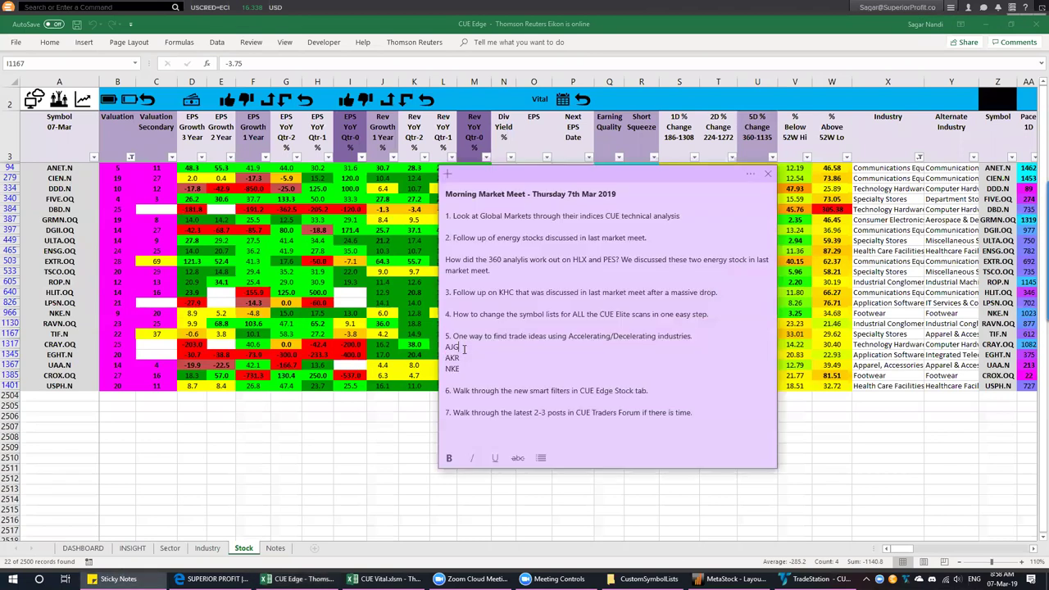
key("alt+Tab")
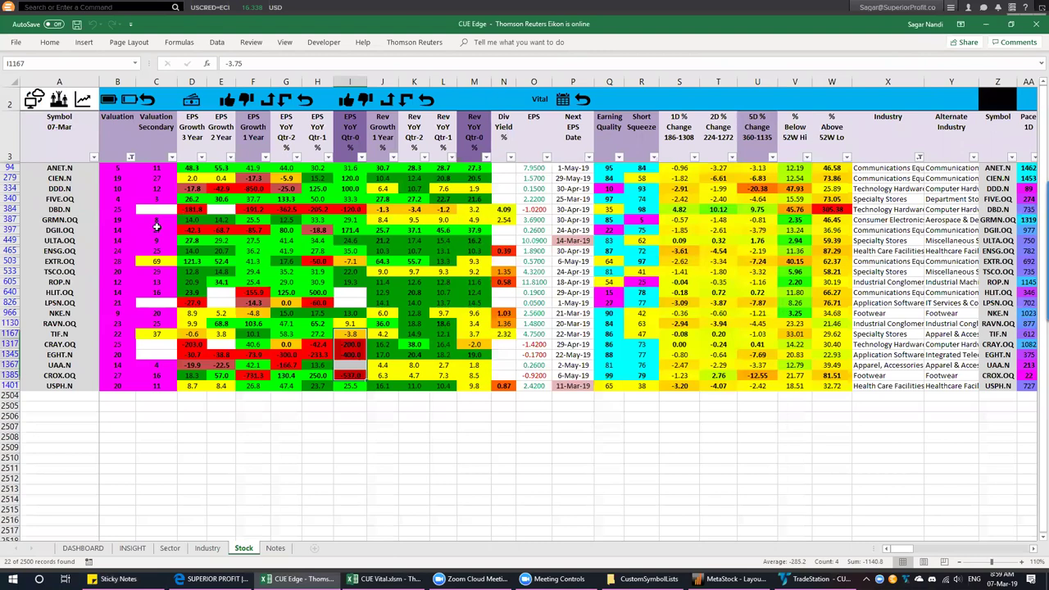
key("alt+a+c")
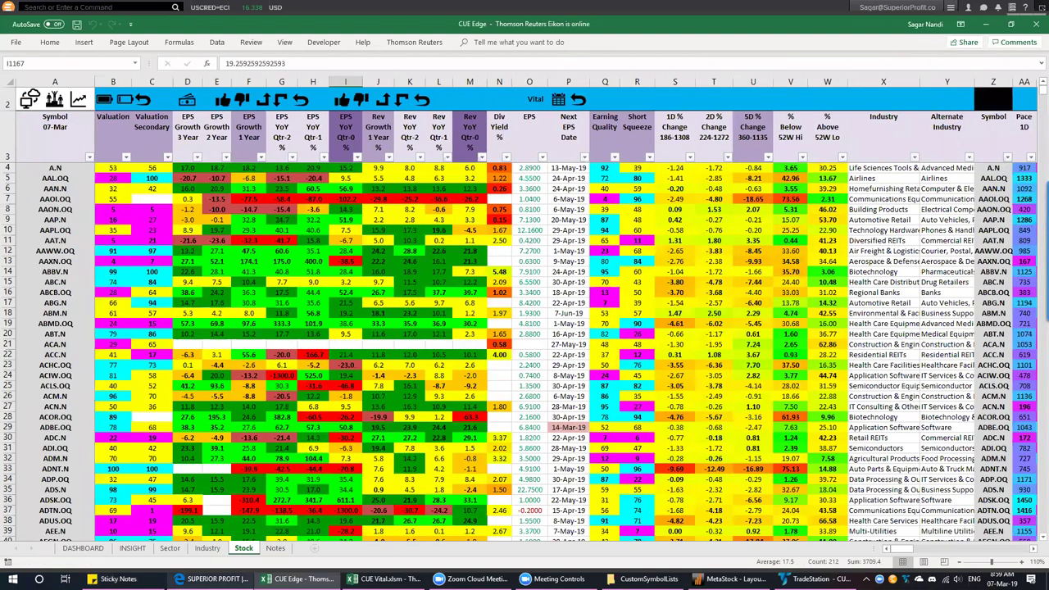
Recheck the agenda tickers in Sticky Notes and filter the Stock sheet's Symbol column by AJG
left_click(115, 579)
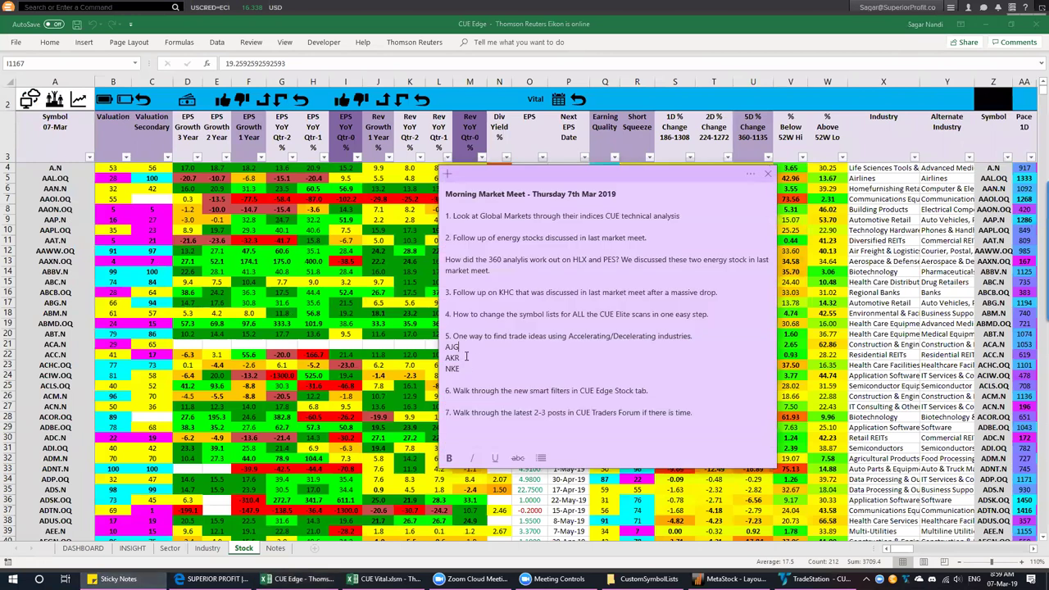
left_click(48, 204)
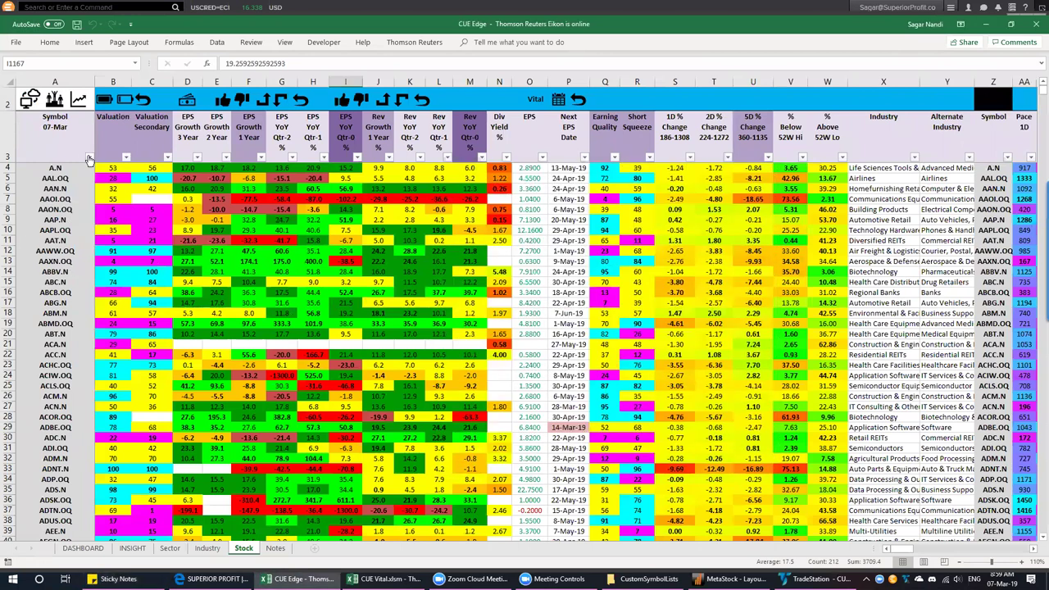
left_click(89, 156)
left_click(25, 251)
type("alg")
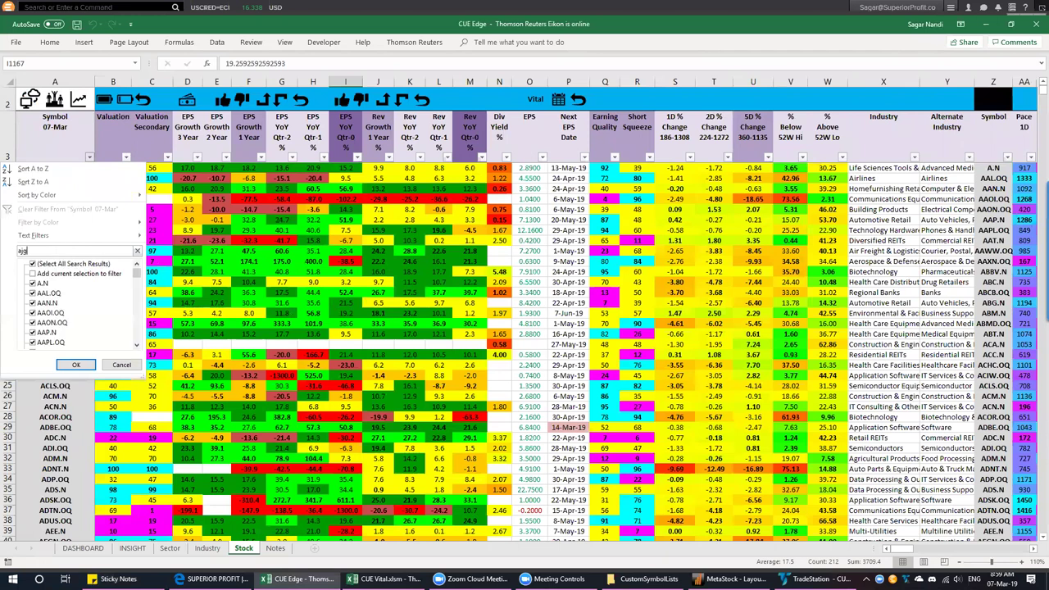
key("Return")
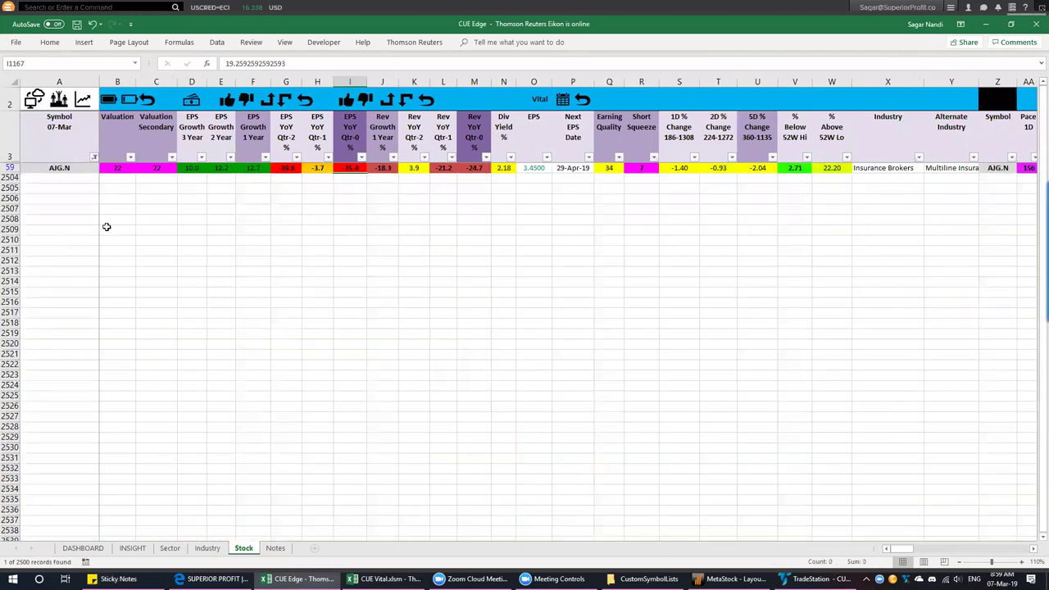
Examine AJG's Valuation, Valuation Secondary, EPS YoY Qtr-1 and EPS YoY Qtr-0 figures
left_click(118, 168)
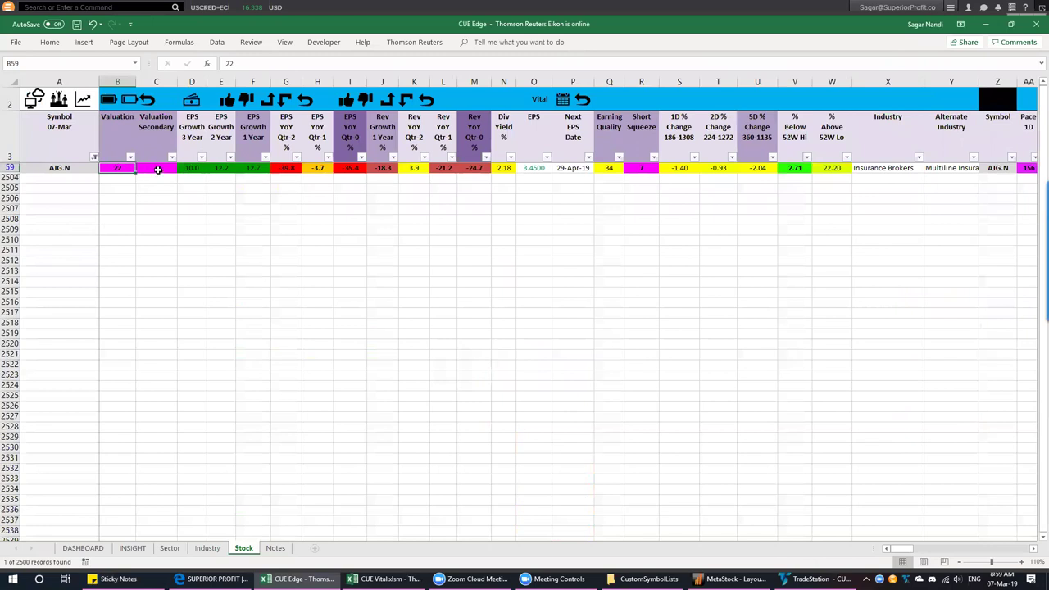
left_click(157, 168)
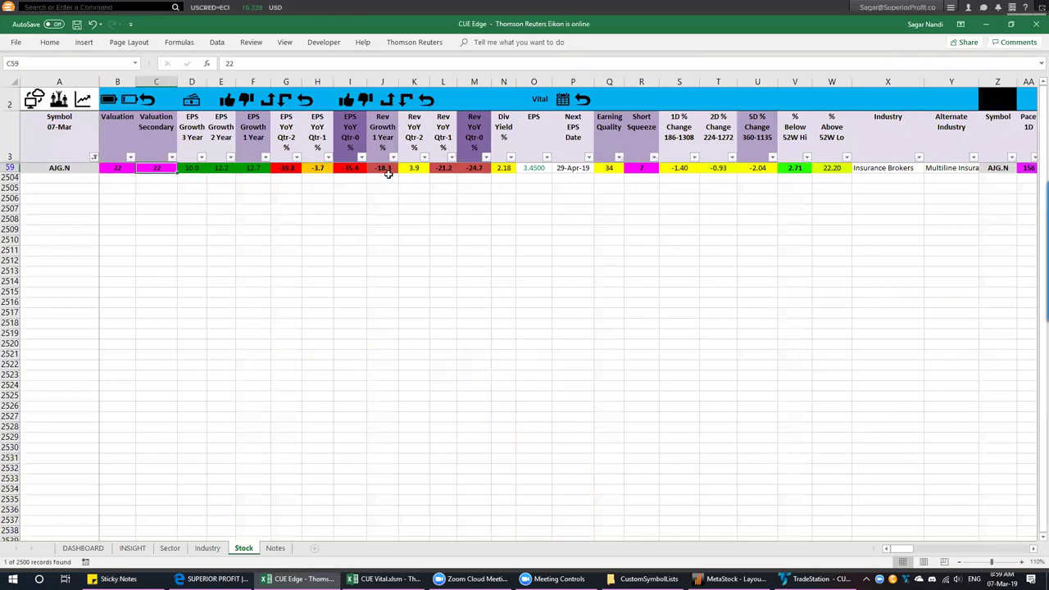
left_click_drag(352, 167, 319, 170)
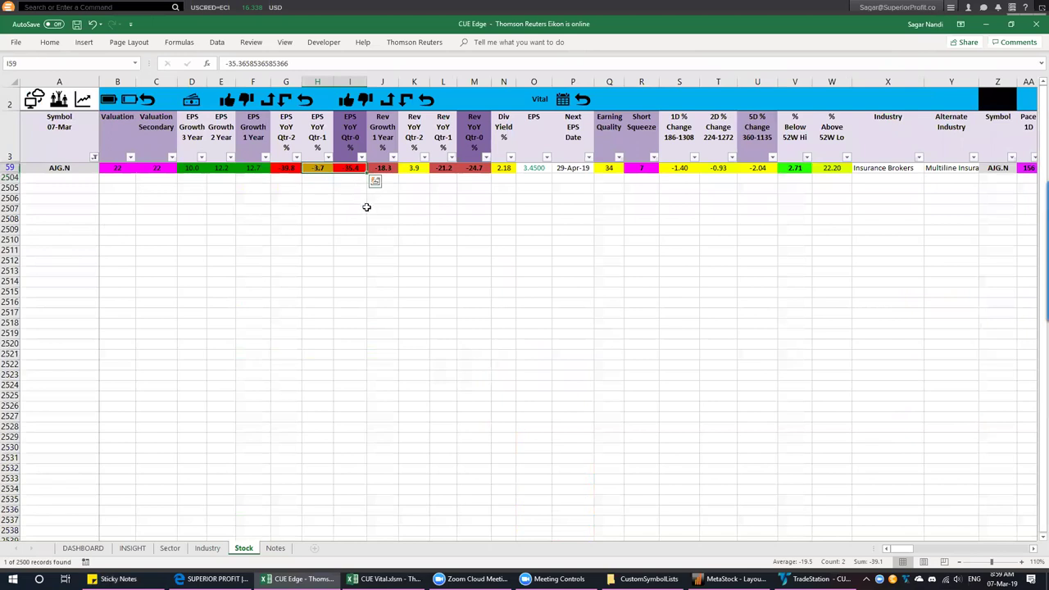
Filter the Stock sheet to AJG's Insurance Brokers peers and view the matching industry row on the Industry sheet
left_click(78, 172)
key("alt+Down")
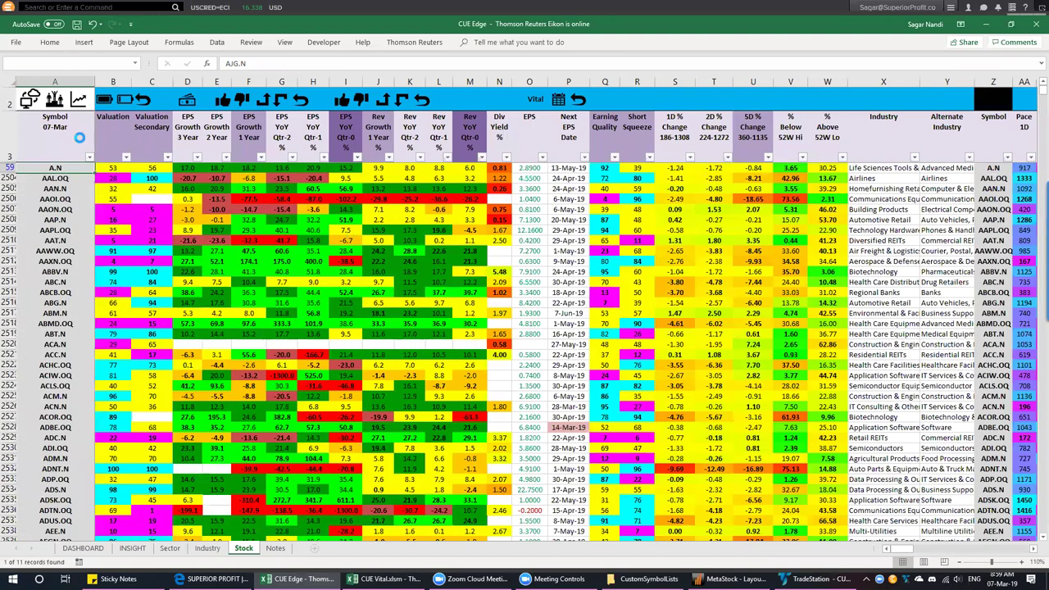
left_click(55, 102)
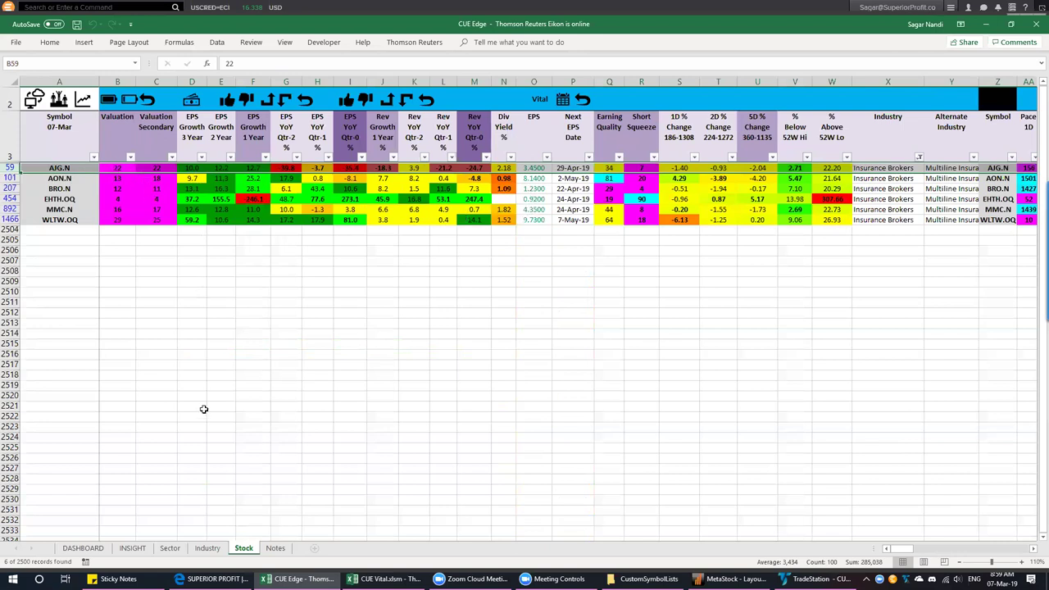
left_click(214, 549)
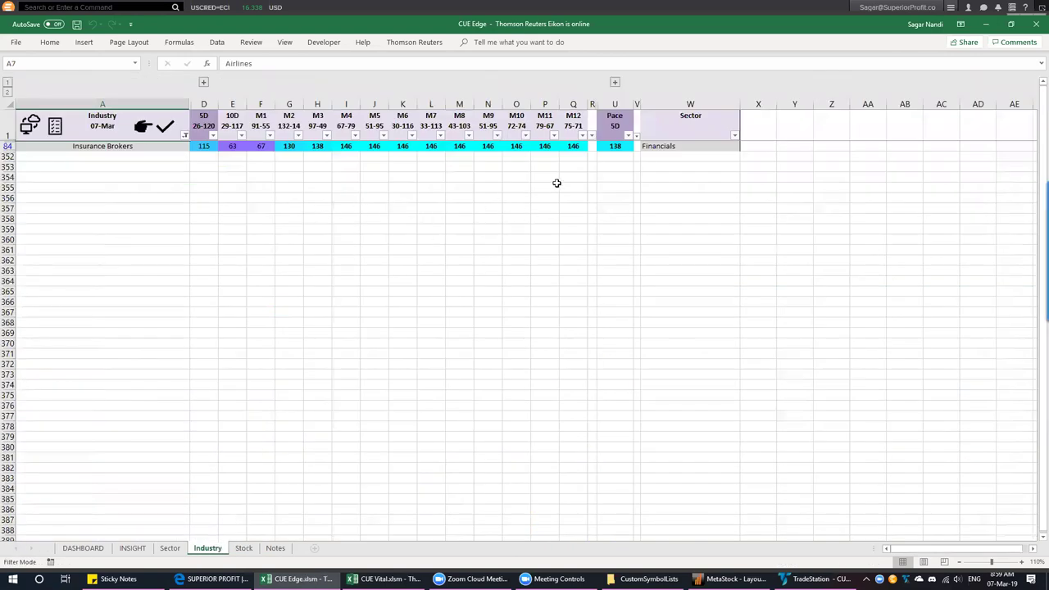
Expand the hidden 1D, 2D and Pace columns on the Industry sheet and compare the Insurance Brokers row with the Stock sheet peers
left_click(203, 82)
left_click(672, 82)
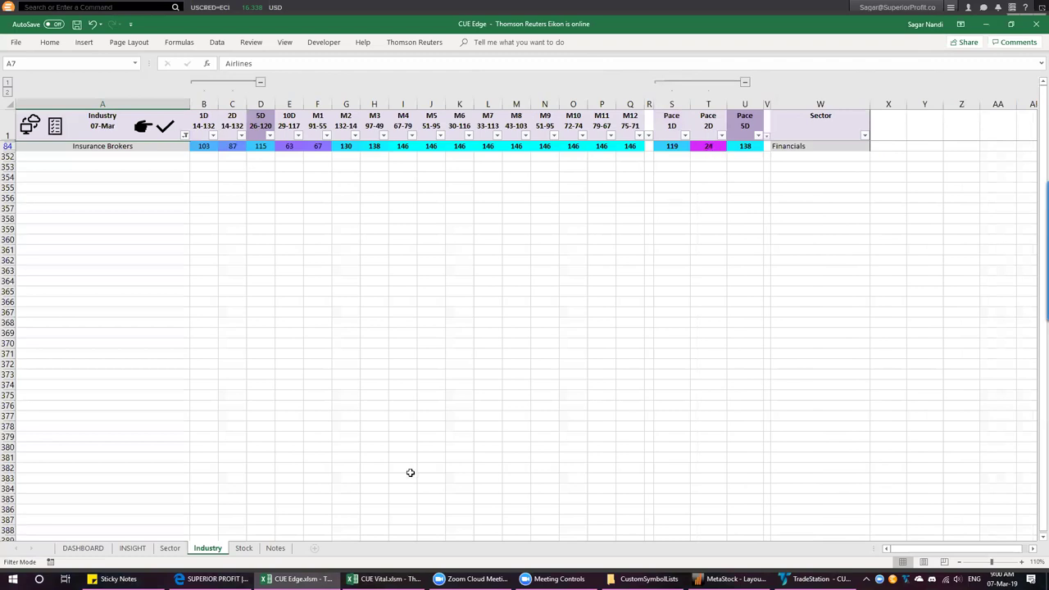
left_click(243, 548)
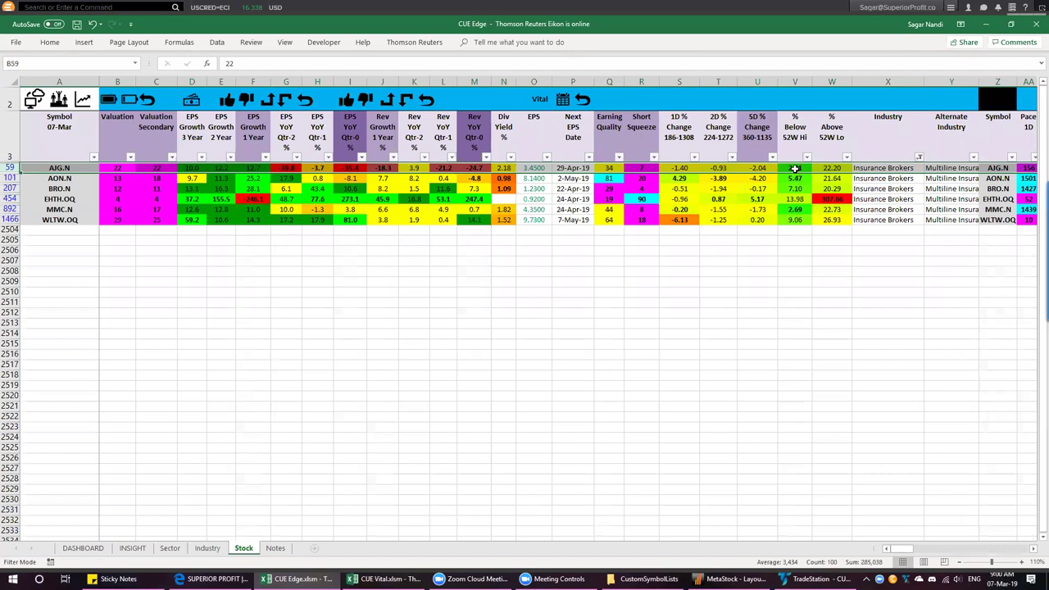
left_click(208, 548)
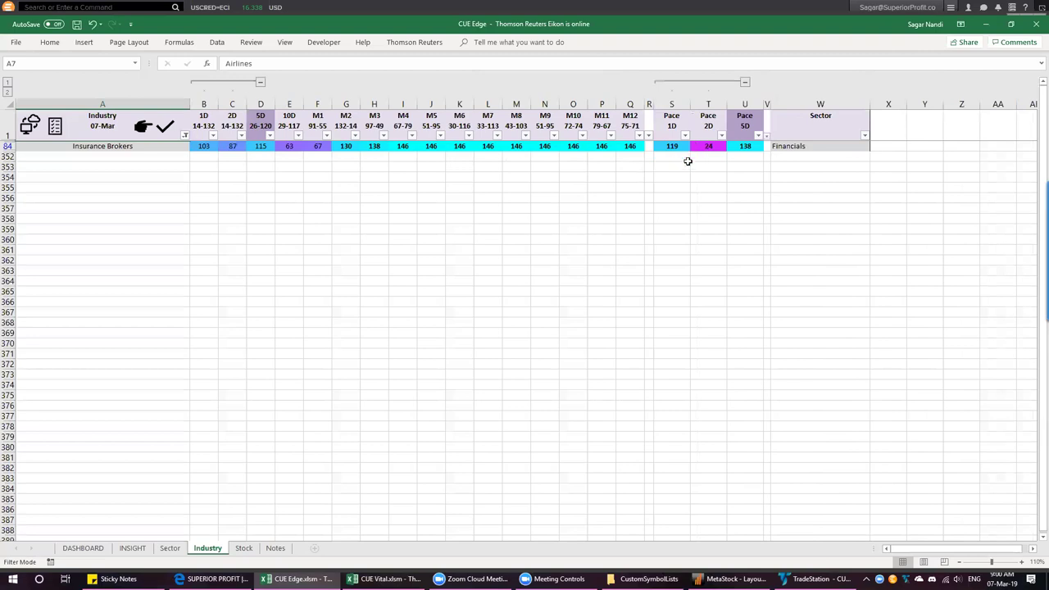
left_click(244, 548)
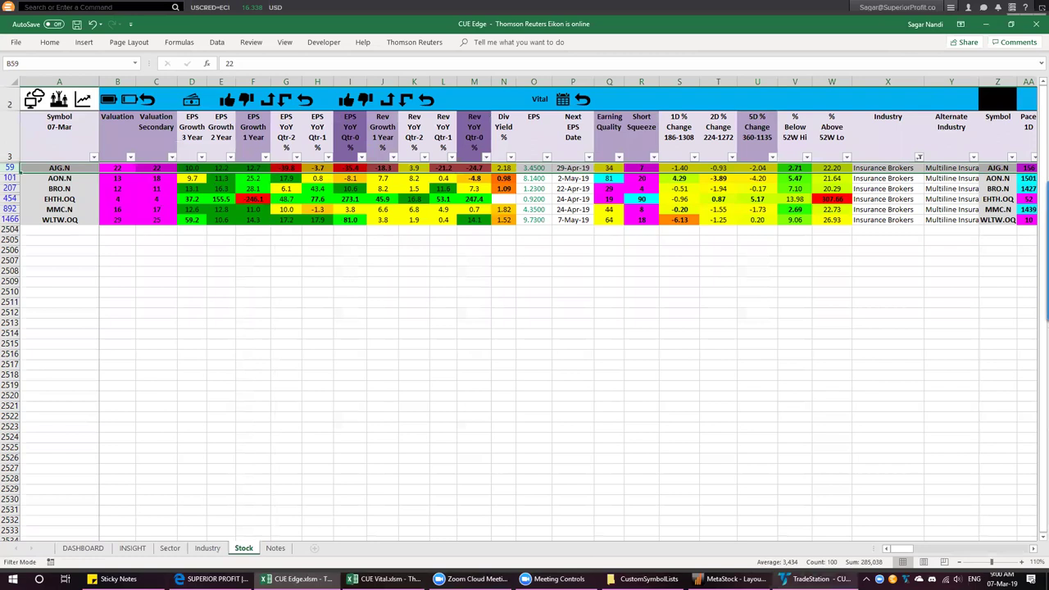
Switch to TradeStation and load AJG in the weekly and daily charts of the CUE# Webinar workspace
left_click(816, 579)
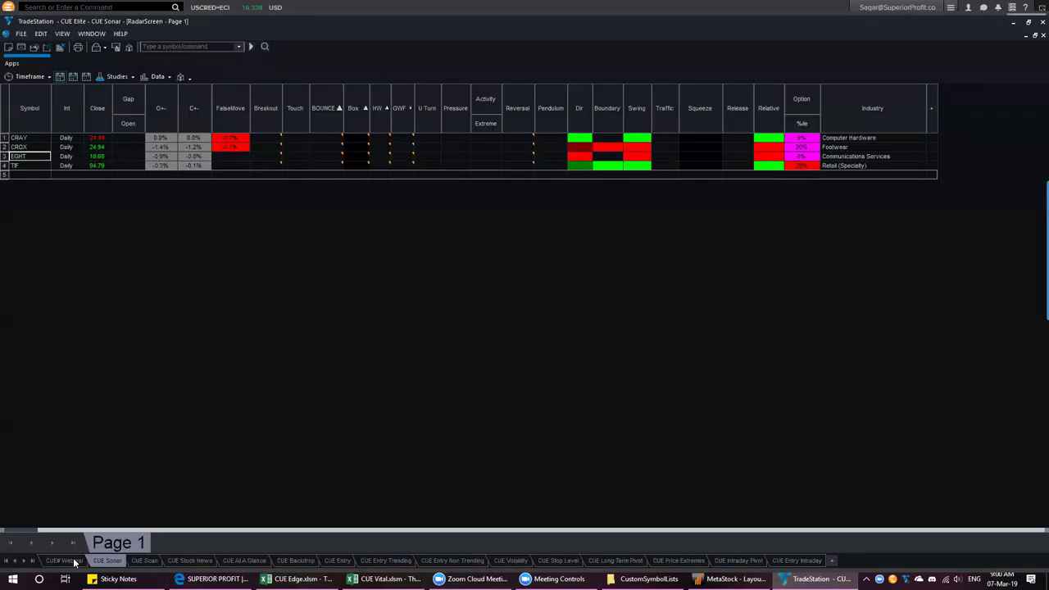
key("ctrl+shift+Tab")
type("a")
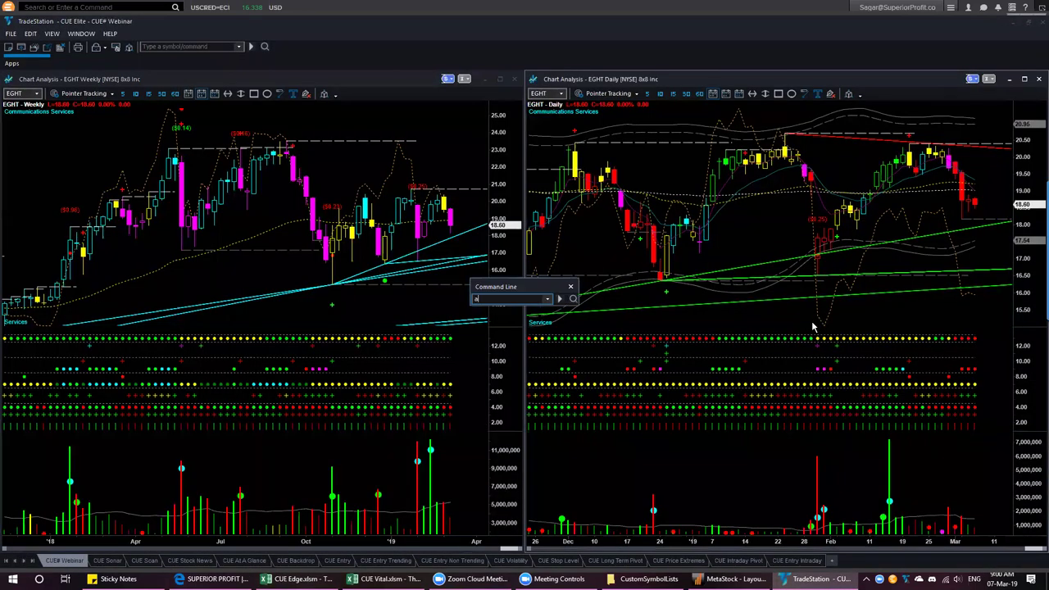
type("jg")
key("Return")
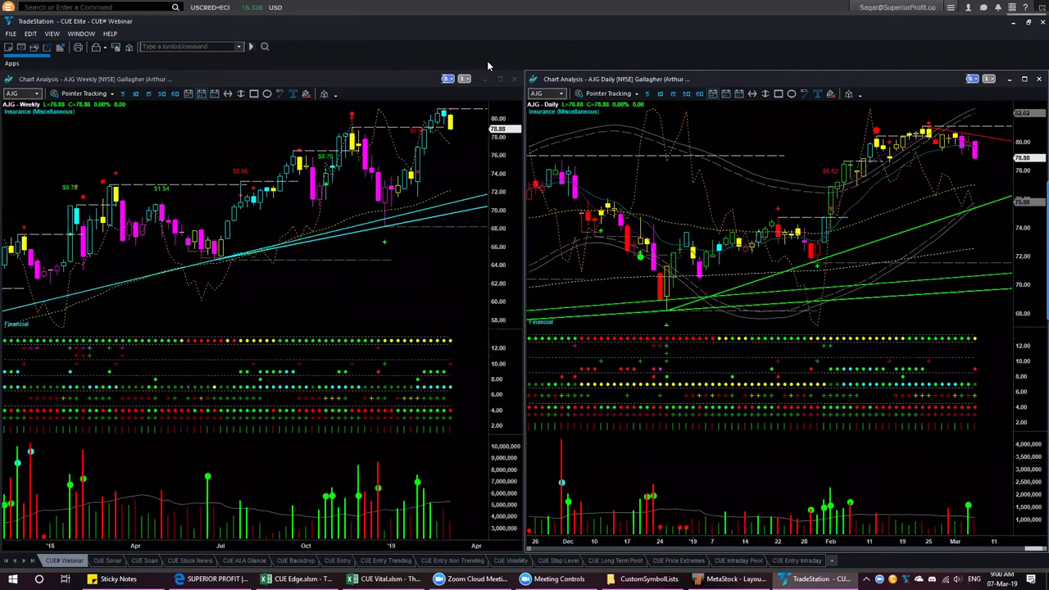
Annotate AJG's weekly chart with arrows marking the prior high, its resistance level, the breakout above it and the latest weekly candles
mouse_move(261, 119)
left_mouse_down()
mouse_move(347, 113)
mouse_move(468, 128)
left_mouse_up()
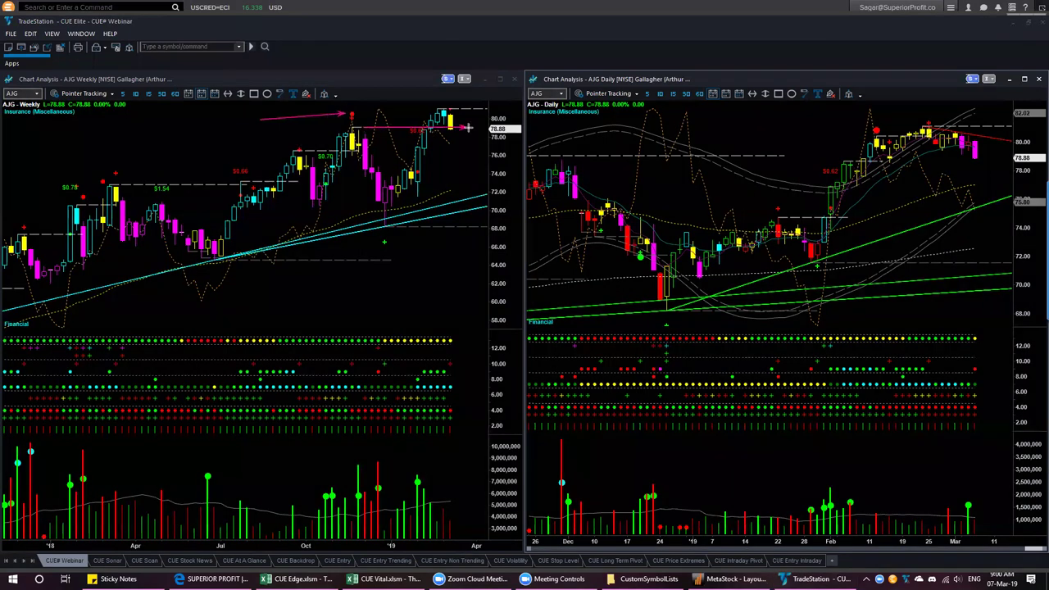
left_click_drag(398, 132, 425, 108)
left_click_drag(496, 103, 469, 146)
left_click_drag(465, 161, 453, 133)
Mark the recent highs, latest candle and rising trendline on AJG's daily chart with arrows, and clear all the annotations
left_click_drag(793, 100, 869, 129)
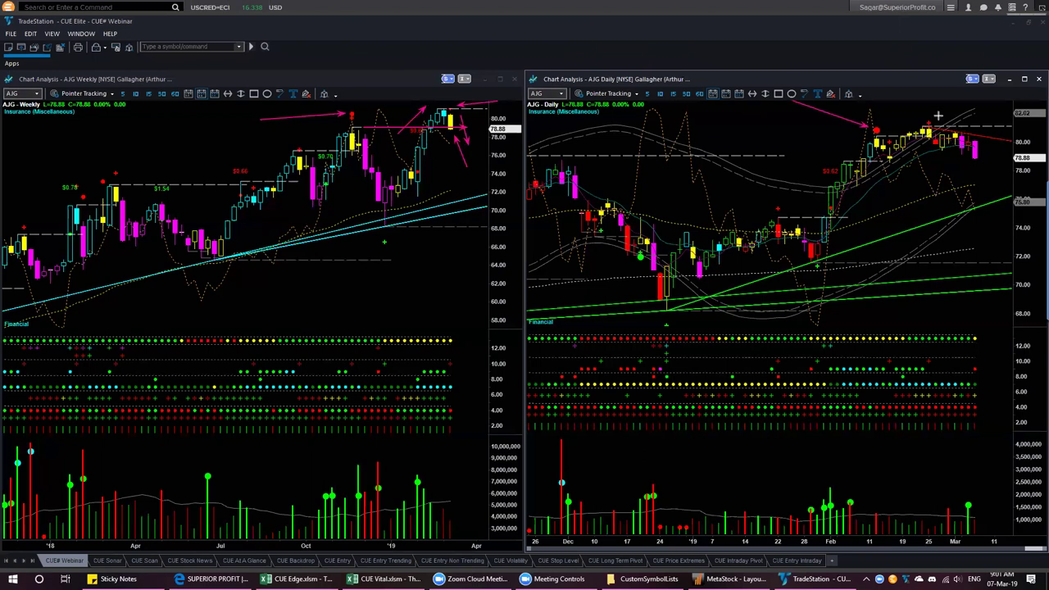
mouse_move(895, 133)
left_mouse_down()
mouse_move(945, 114)
mouse_move(989, 133)
left_mouse_up()
left_click_drag(1008, 180, 975, 157)
left_click_drag(970, 188, 1010, 180)
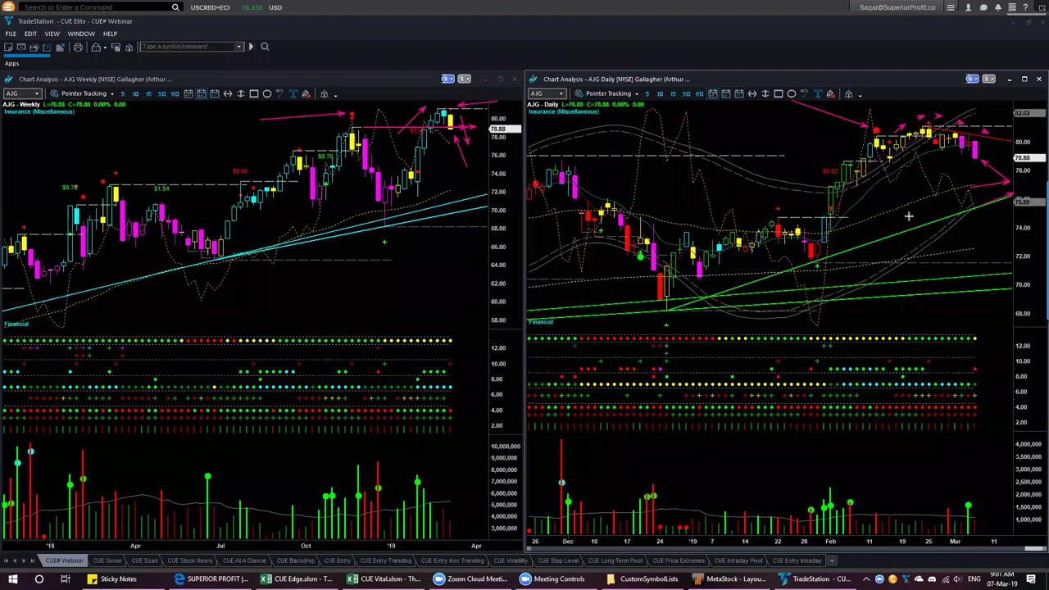
key("Escape")
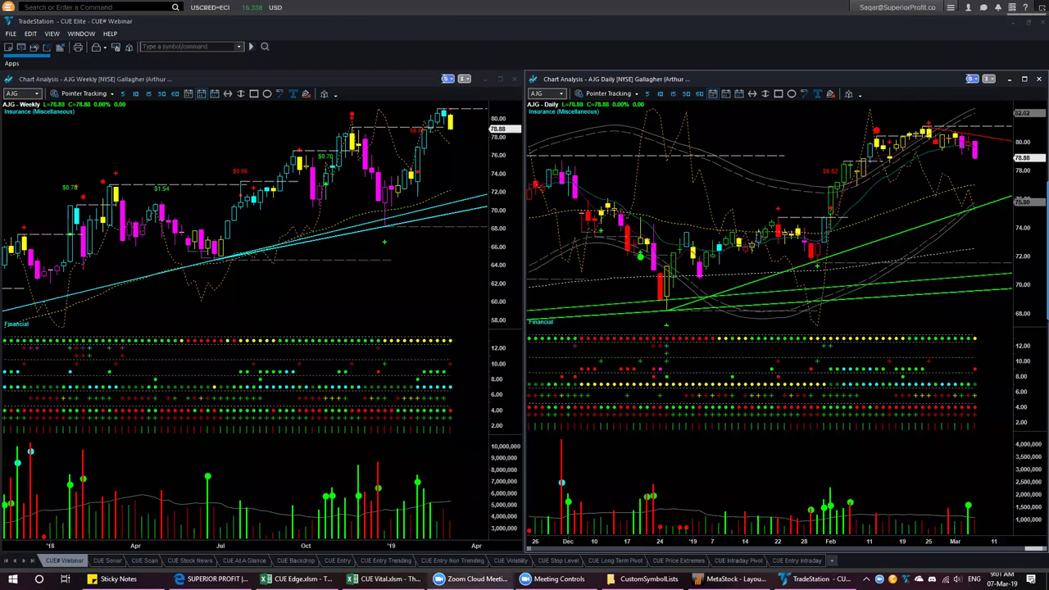
Return to the CUE Edge workbook in Excel and consult the remaining agenda tickers AKR and NKE in Sticky Notes
left_click(383, 579)
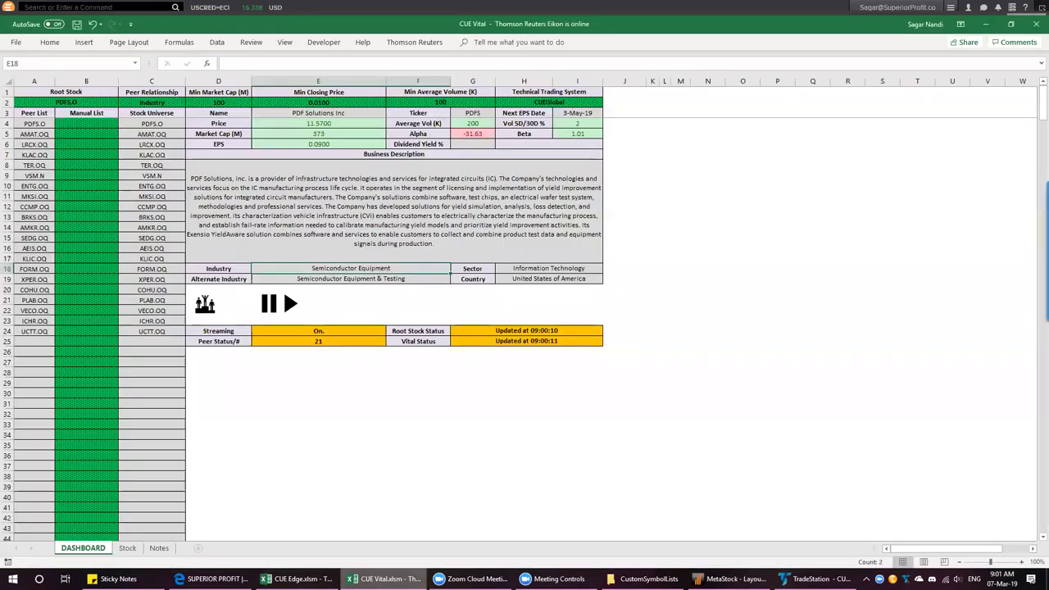
key("ctrl+Tab")
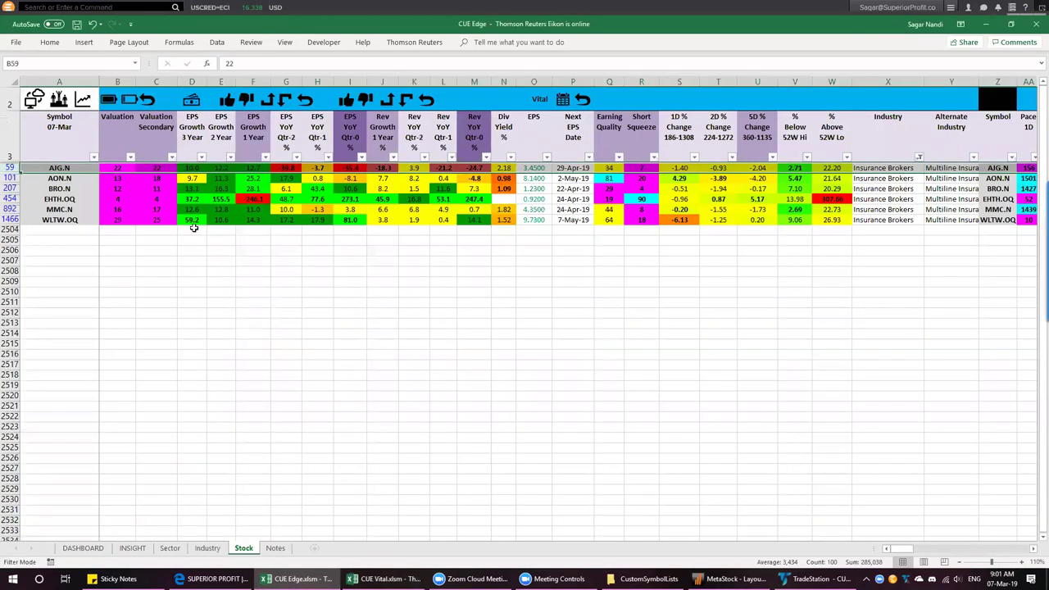
left_click(117, 577)
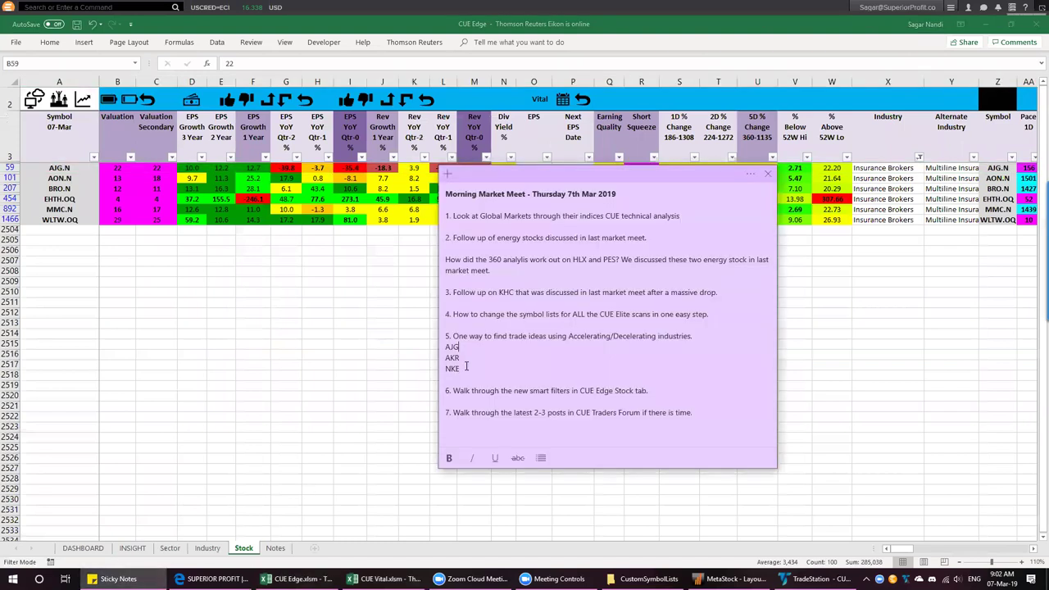
left_click_drag(465, 369, 442, 358)
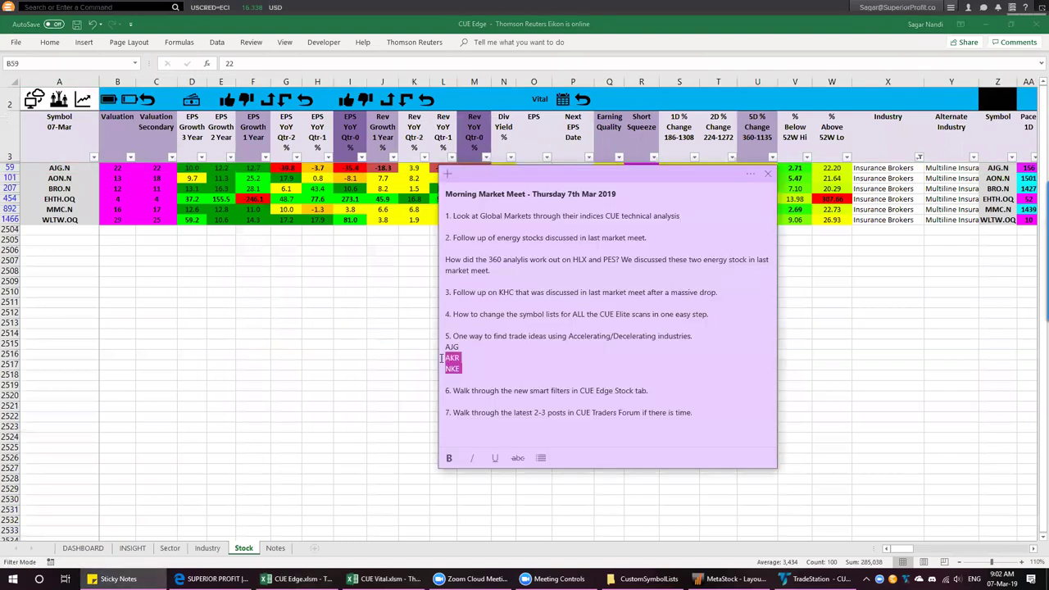
left_click(494, 365)
left_click(312, 465)
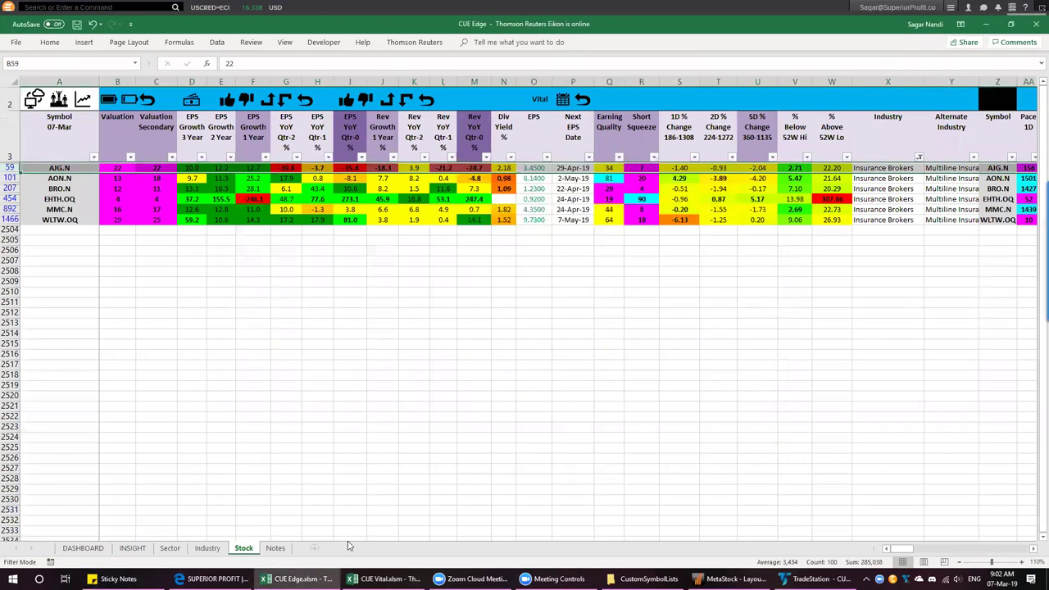
Switch to TradeStation and sort the CUE Short BREAKOUT scan results by Industry in the CUE Scan workspace
key("alt+Tab")
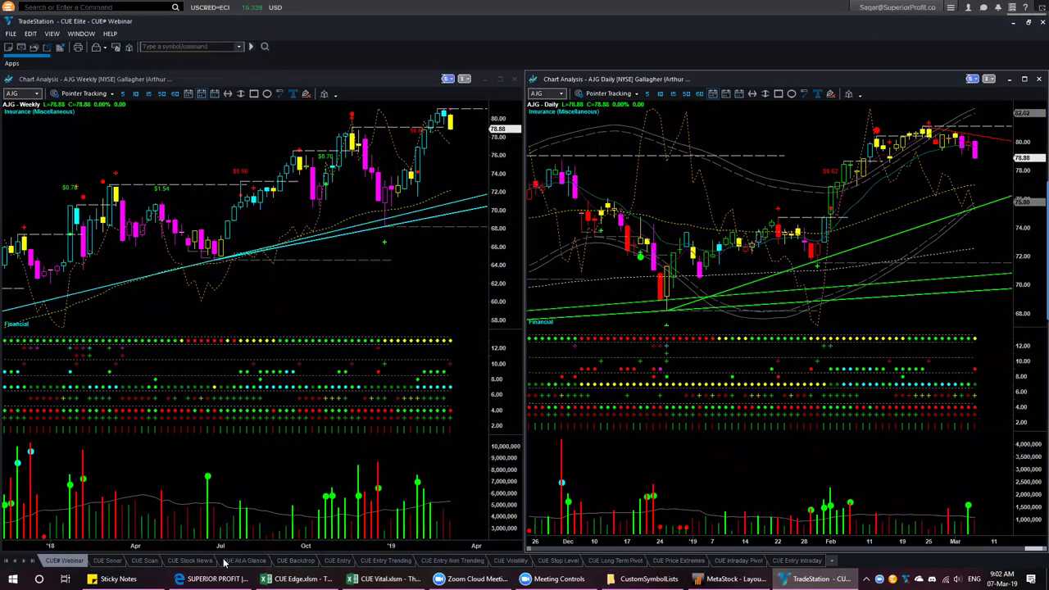
left_click(145, 561)
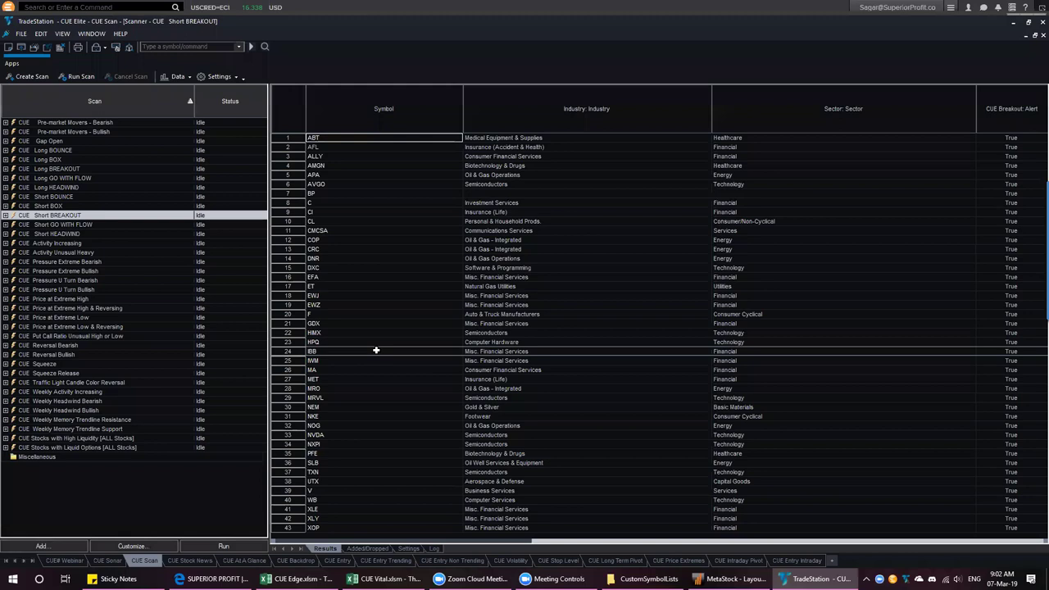
left_click(518, 115)
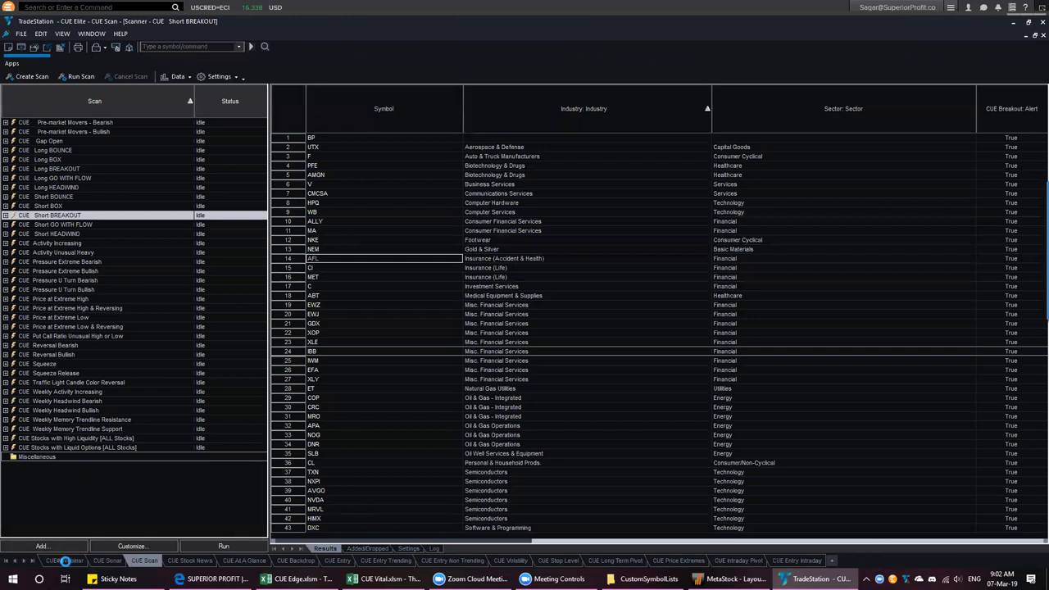
Examine AFL's weekly and daily charts in the CUE# Webinar workspace and return to the Short BREAKOUT scan results
left_click(65, 561)
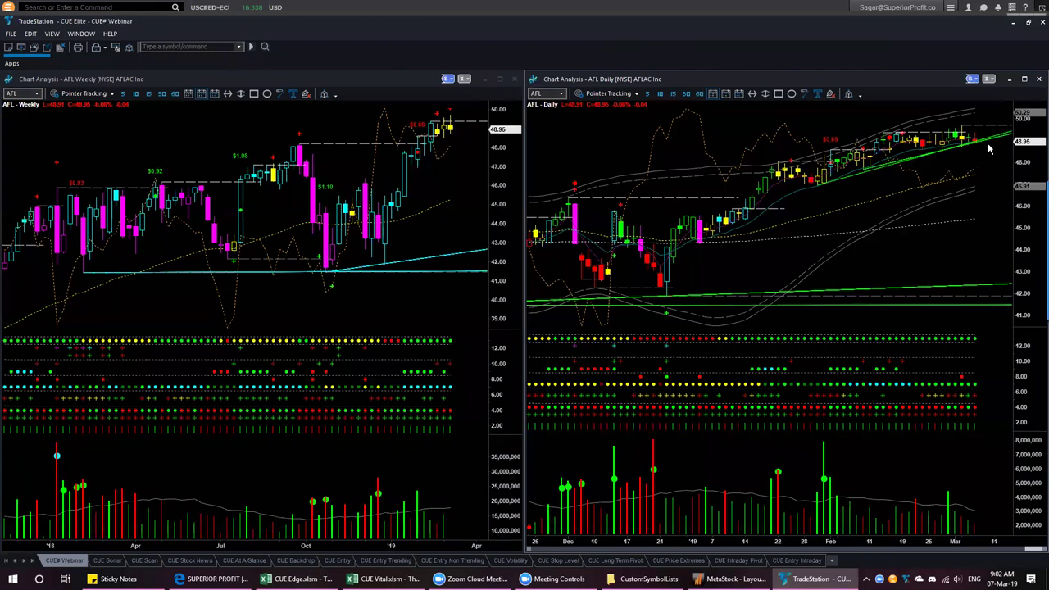
left_click(148, 562)
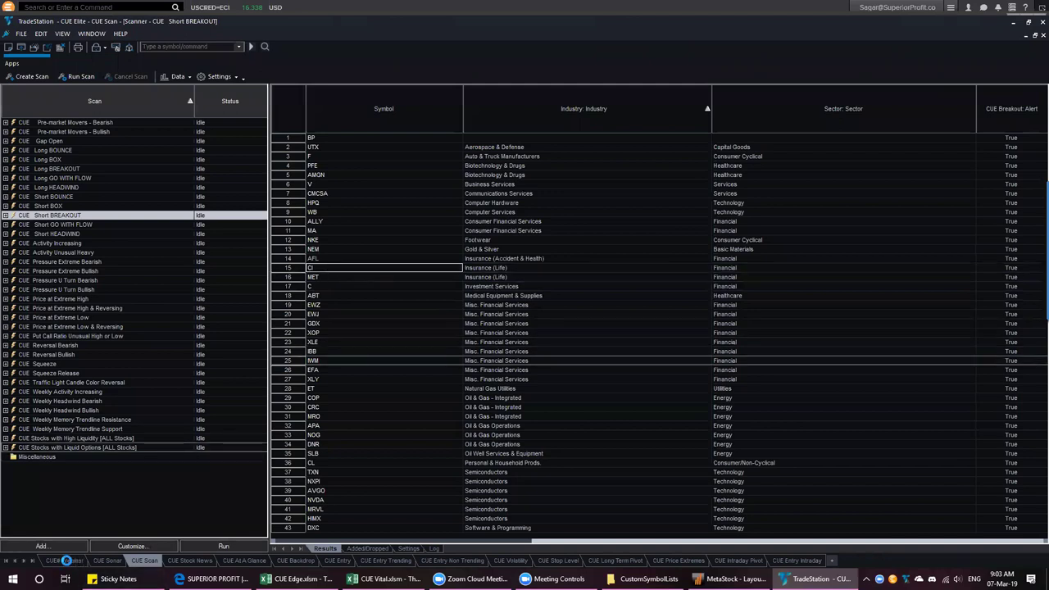
left_click(698, 364)
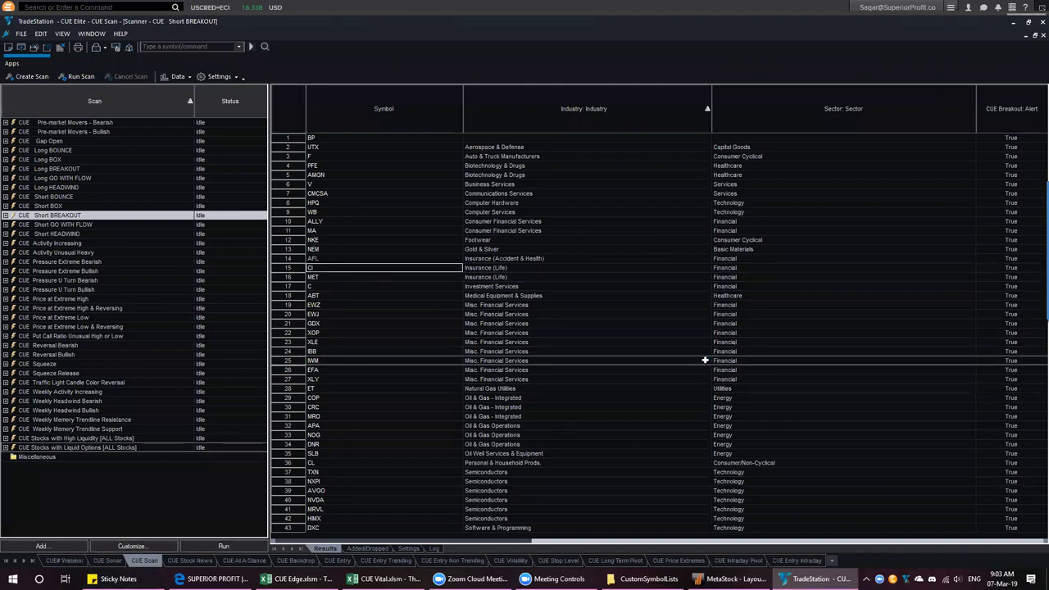